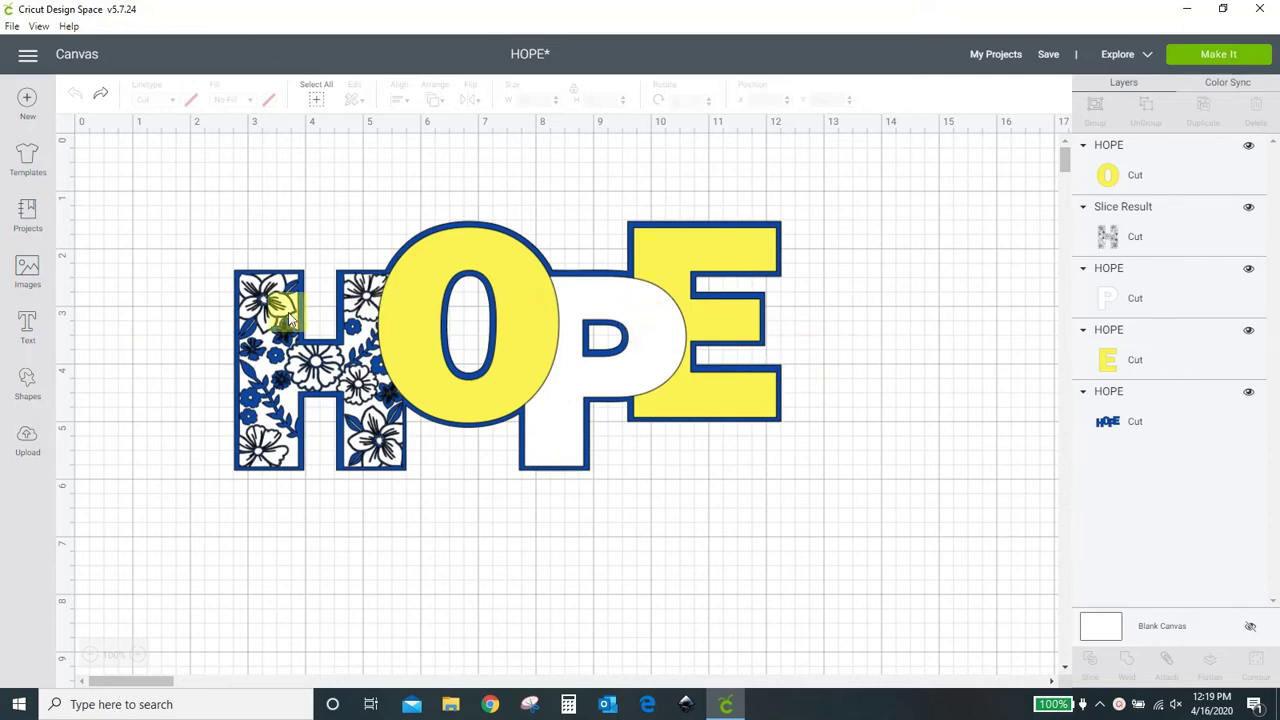
Step: Drag the white P out of the HOPE word, away from the other letters
{"action": "left_click_drag", "start_coordinate": [643, 329], "coordinate": [672, 532]}
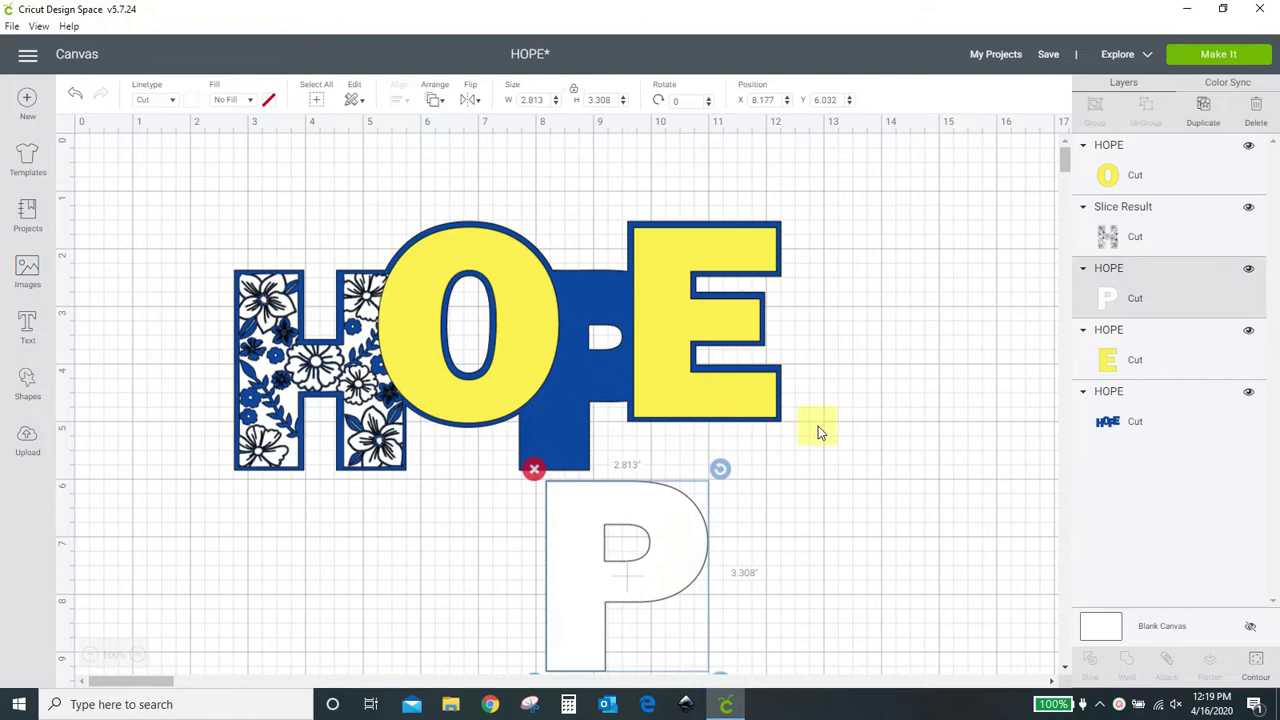
{"action": "scroll", "coordinate": [821, 497], "scroll_direction": "down", "scroll_amount": 1}
{"action": "left_click_drag", "start_coordinate": [766, 457], "coordinate": [689, 543]}
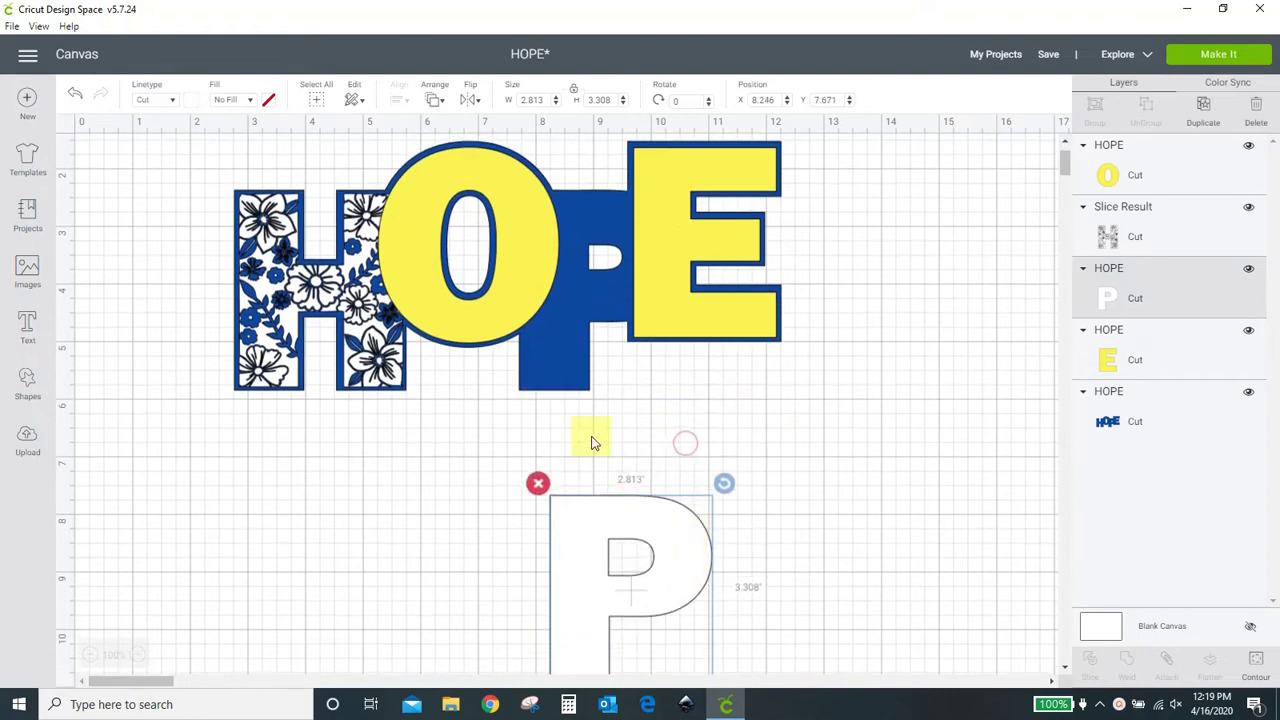
{"action": "scroll", "coordinate": [339, 246], "scroll_direction": "up", "scroll_amount": 1}
Step: Group the remaining HOPE letters, hide the group, and move the P back up
{"action": "left_click_drag", "start_coordinate": [191, 177], "coordinate": [857, 480]}
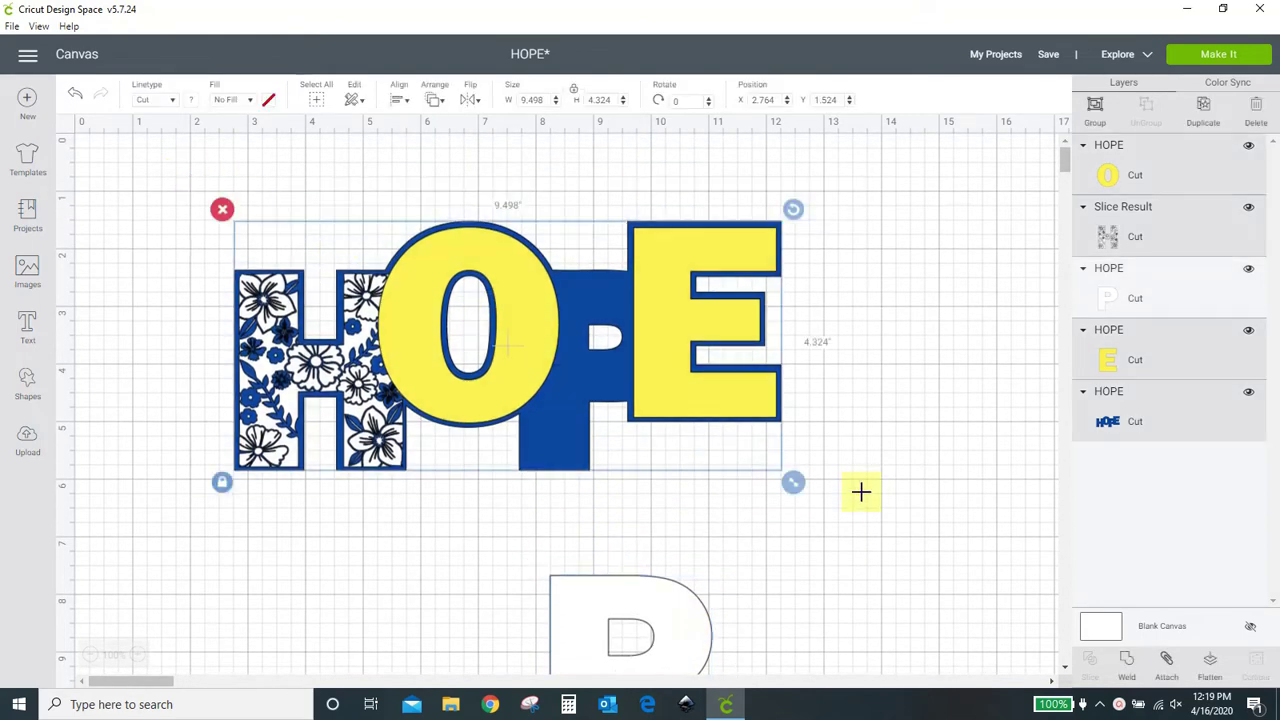
{"action": "left_click", "coordinate": [1096, 112]}
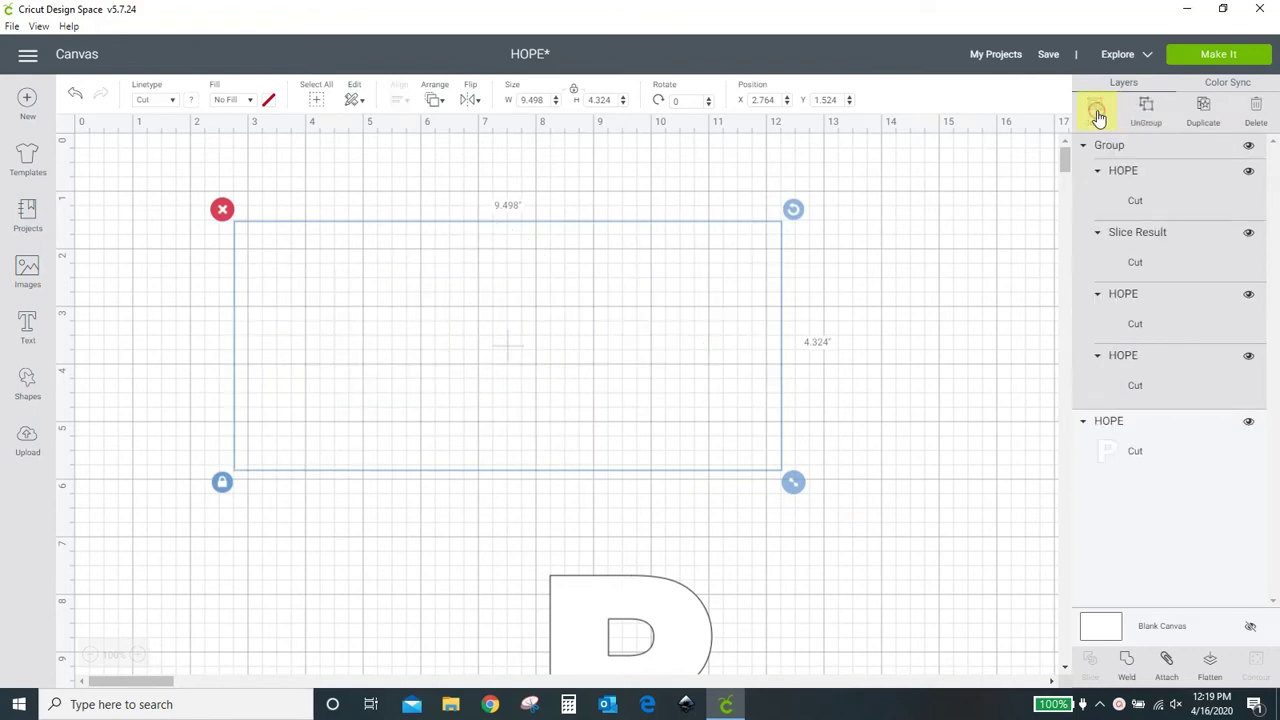
{"action": "left_click", "coordinate": [1248, 145]}
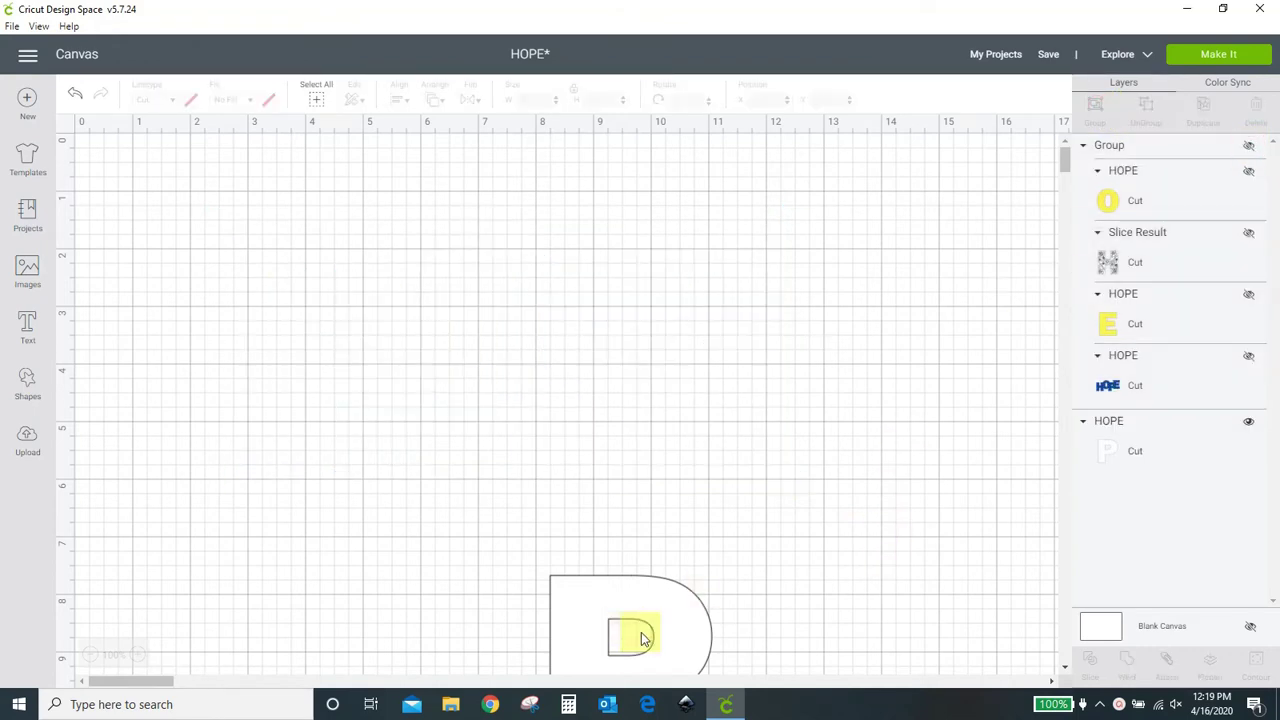
{"action": "left_click_drag", "start_coordinate": [660, 636], "coordinate": [650, 310]}
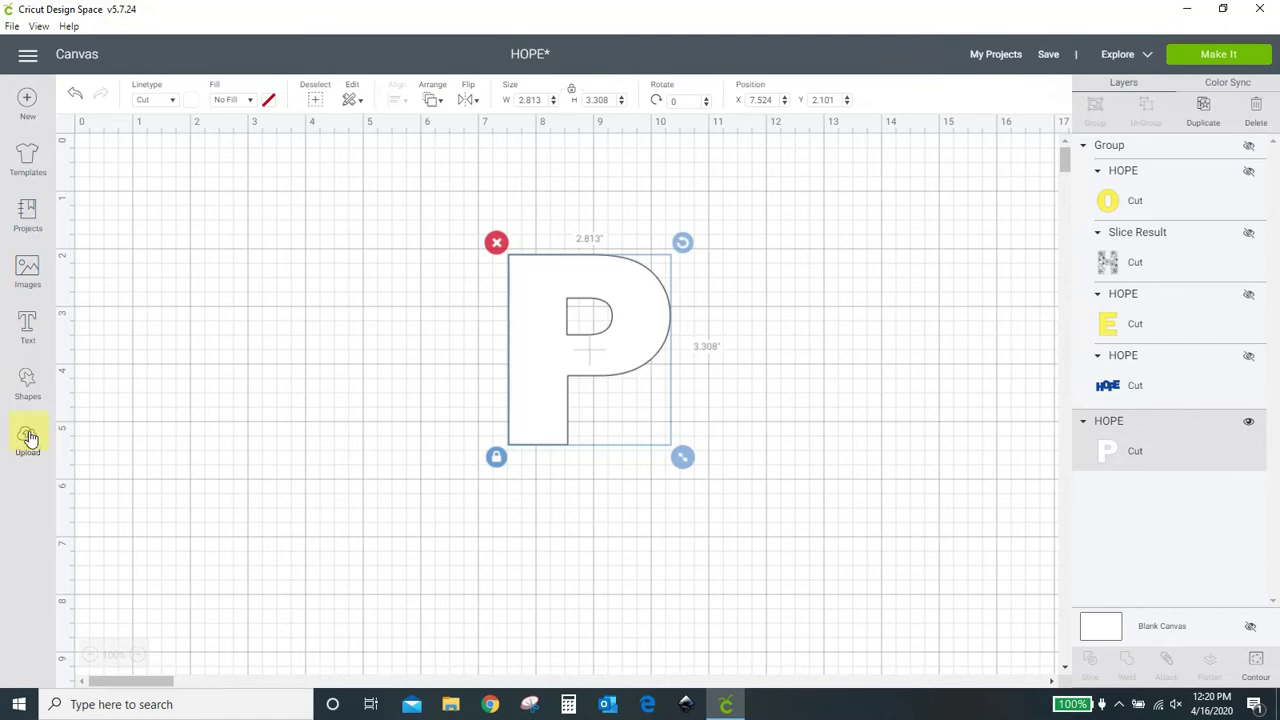
Step: Insert three black flower outlines and the Florals 4i bouquet from recently uploaded images
{"action": "left_click", "coordinate": [27, 437]}
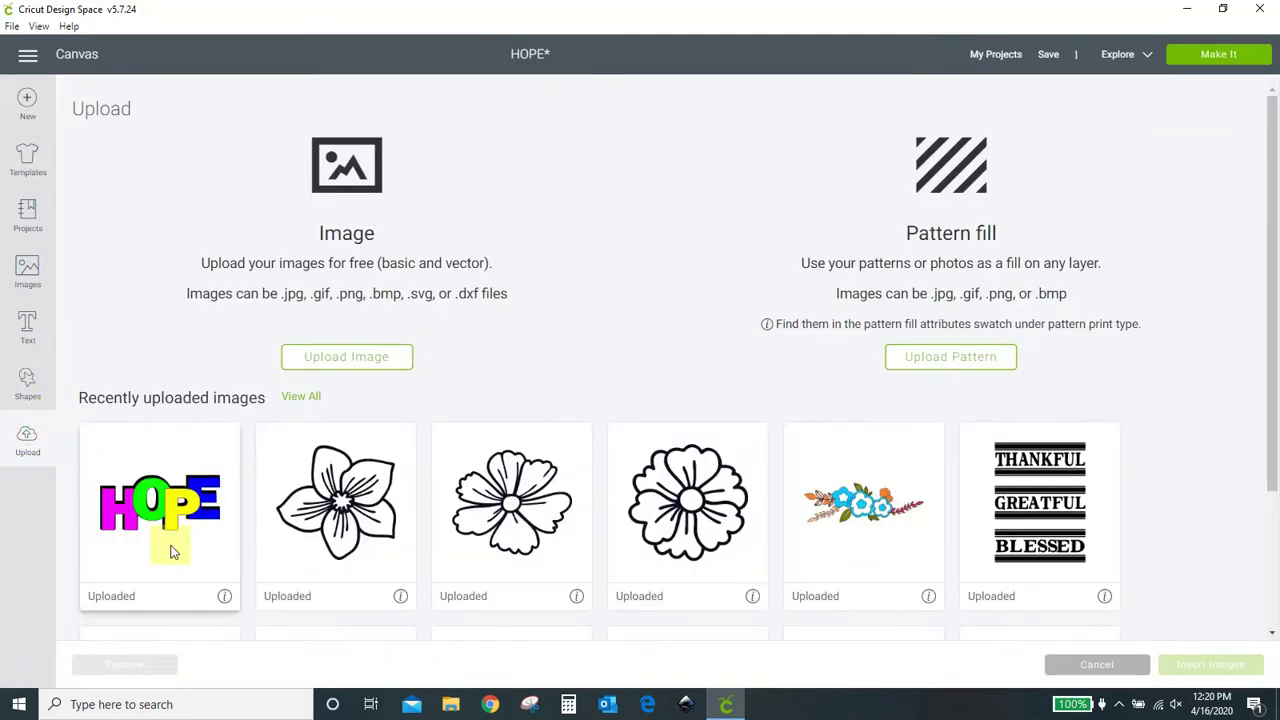
{"action": "left_click", "coordinate": [312, 488]}
{"action": "left_click", "coordinate": [530, 497]}
{"action": "left_click", "coordinate": [700, 490]}
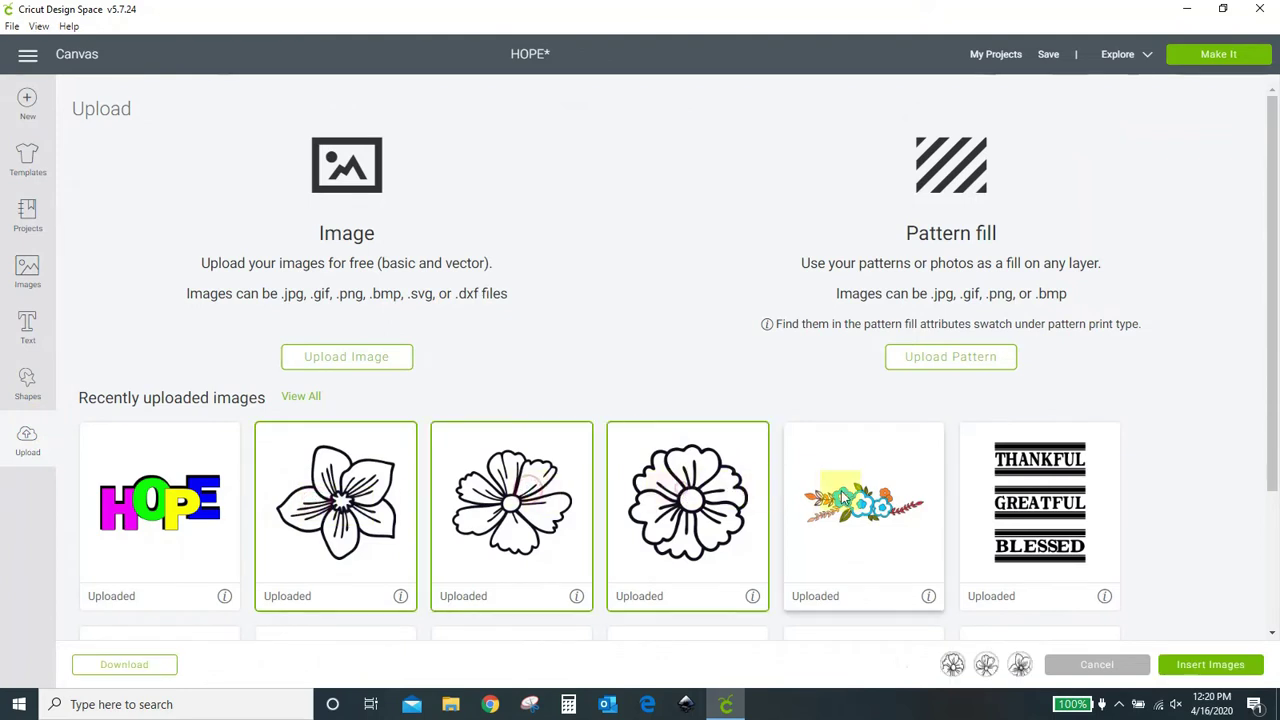
{"action": "left_click", "coordinate": [870, 495]}
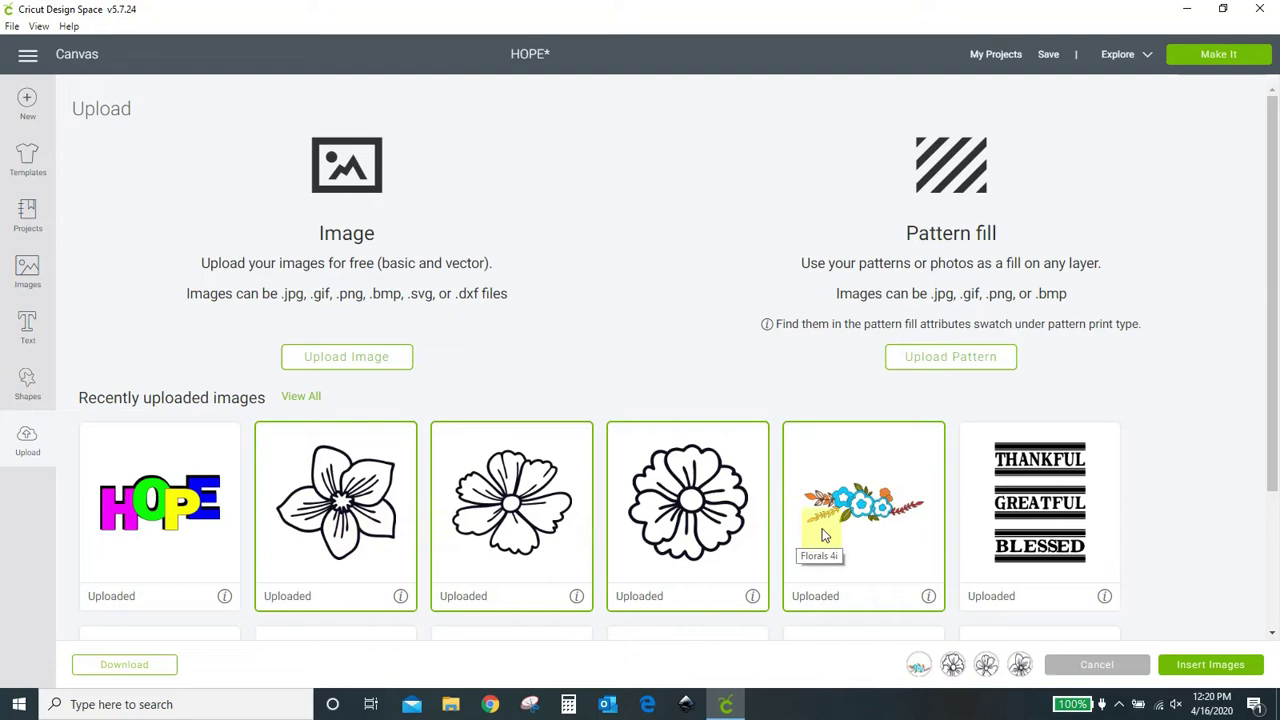
{"action": "left_click", "coordinate": [1190, 664]}
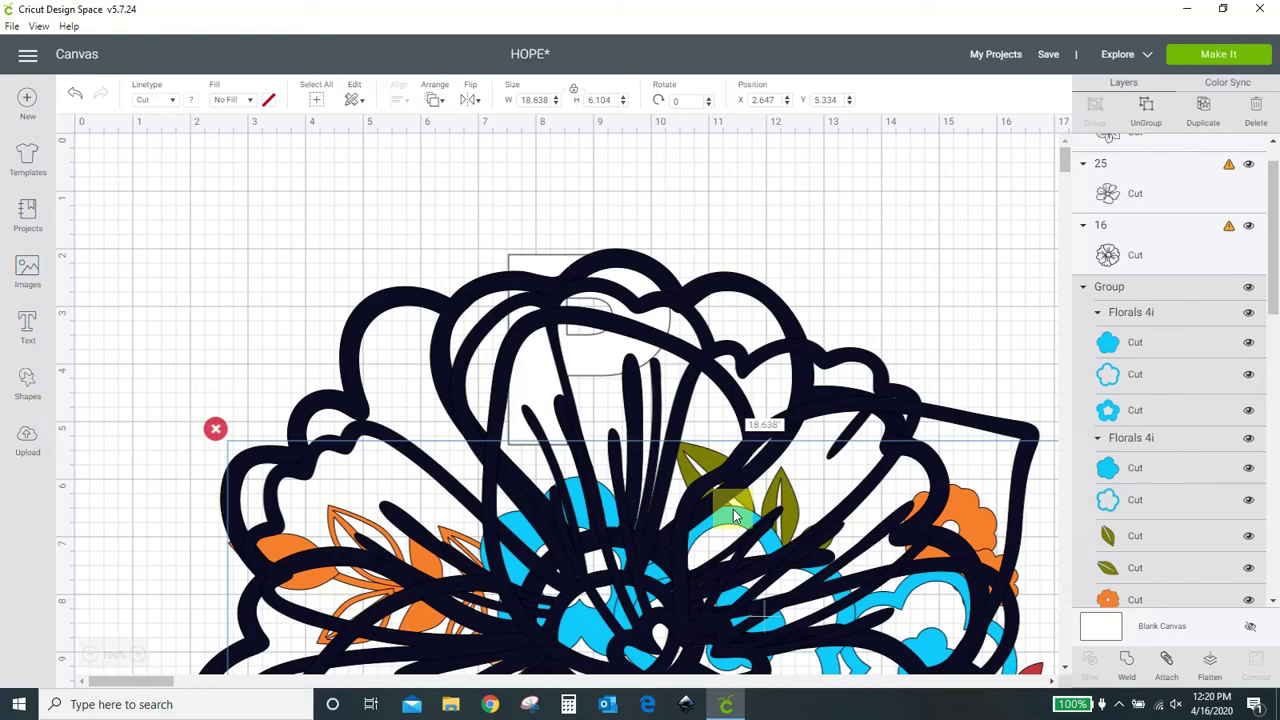
Step: Shrink the oversized black flower outline to about 4 inches, undoing the extra resize
{"action": "scroll", "coordinate": [731, 509], "scroll_direction": "down", "scroll_amount": 10}
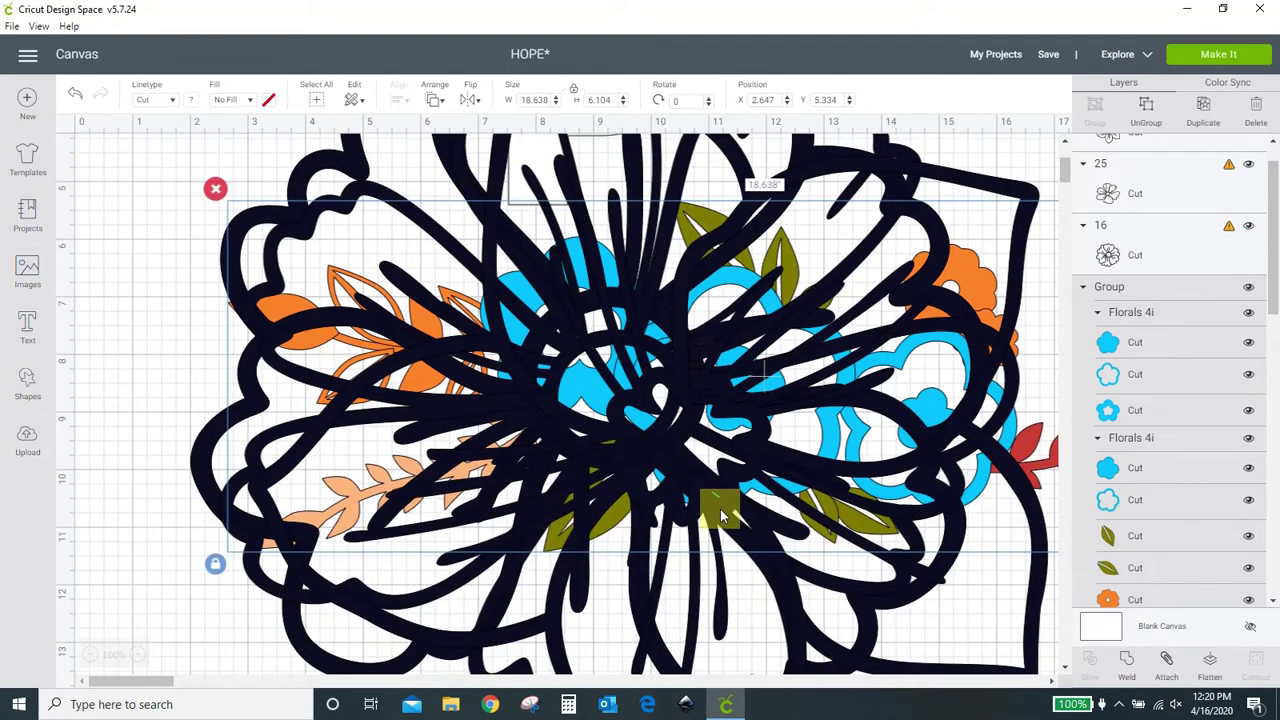
{"action": "left_click", "coordinate": [700, 502]}
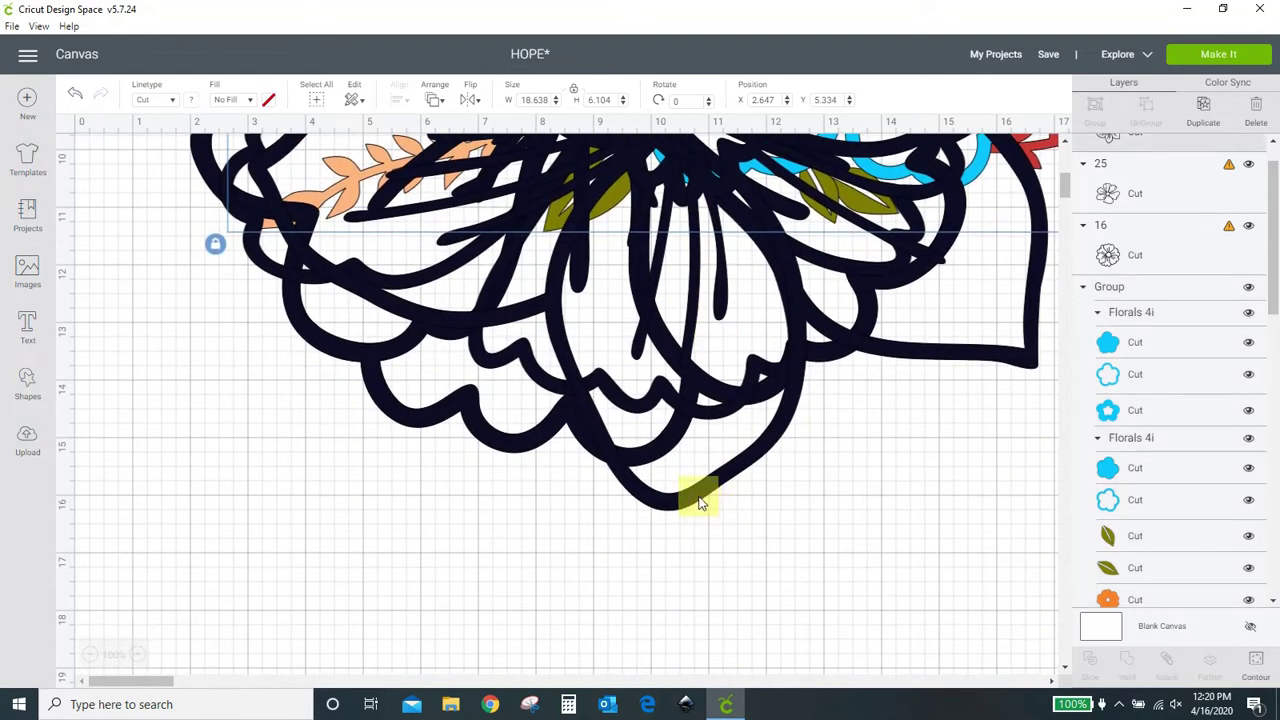
{"action": "left_click_drag", "start_coordinate": [1055, 530], "coordinate": [621, 433]}
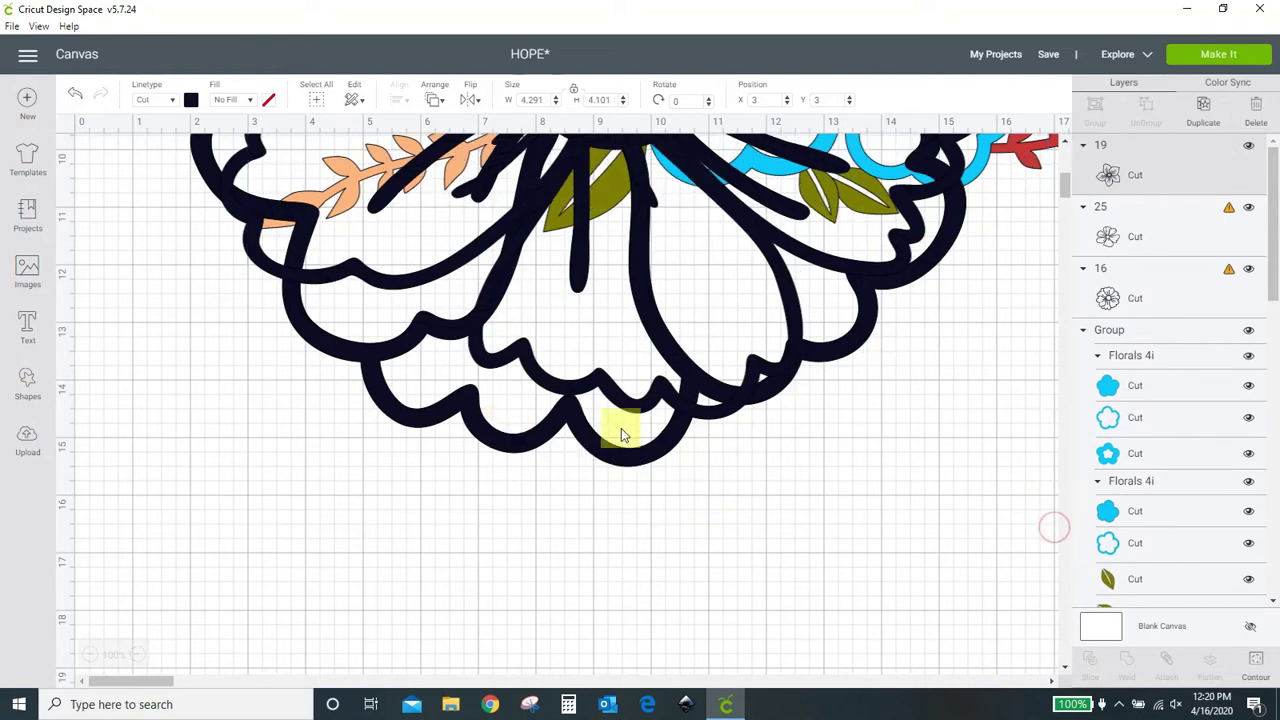
{"action": "left_click_drag", "start_coordinate": [1003, 476], "coordinate": [727, 416]}
{"action": "key", "text": "ctrl+z"}
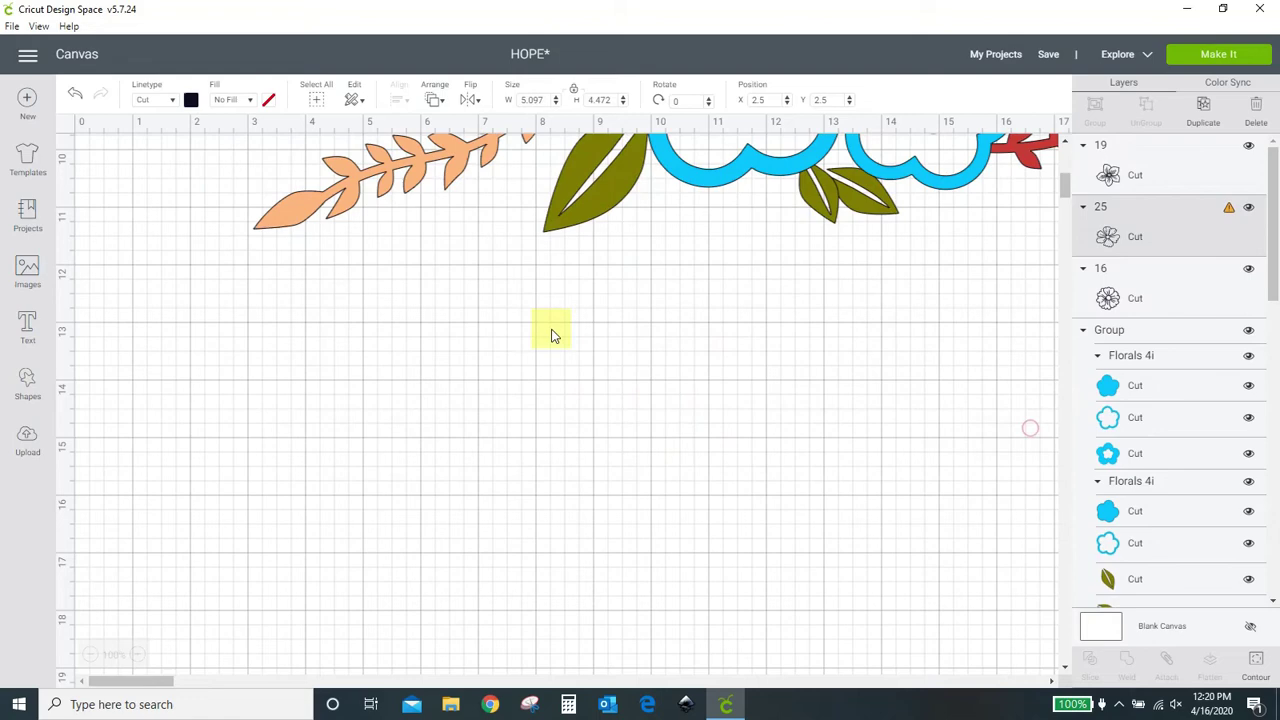
{"action": "scroll", "coordinate": [793, 430], "scroll_direction": "up", "scroll_amount": 4}
{"action": "scroll", "coordinate": [793, 436], "scroll_direction": "up", "scroll_amount": 1}
Step: Reposition the floral bouquet and set its width to 6 inches
{"action": "left_click", "coordinate": [917, 391]}
{"action": "left_click_drag", "start_coordinate": [966, 423], "coordinate": [896, 555]}
{"action": "left_click", "coordinate": [940, 516]}
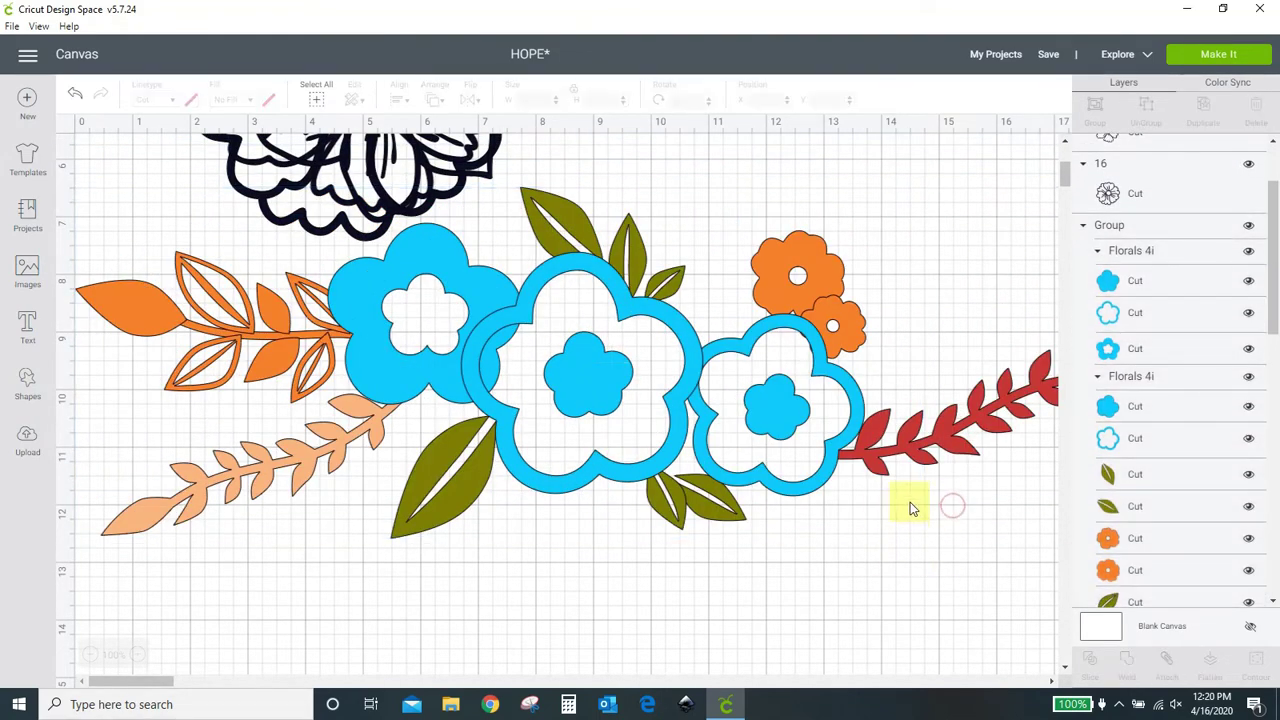
{"action": "left_click", "coordinate": [618, 364]}
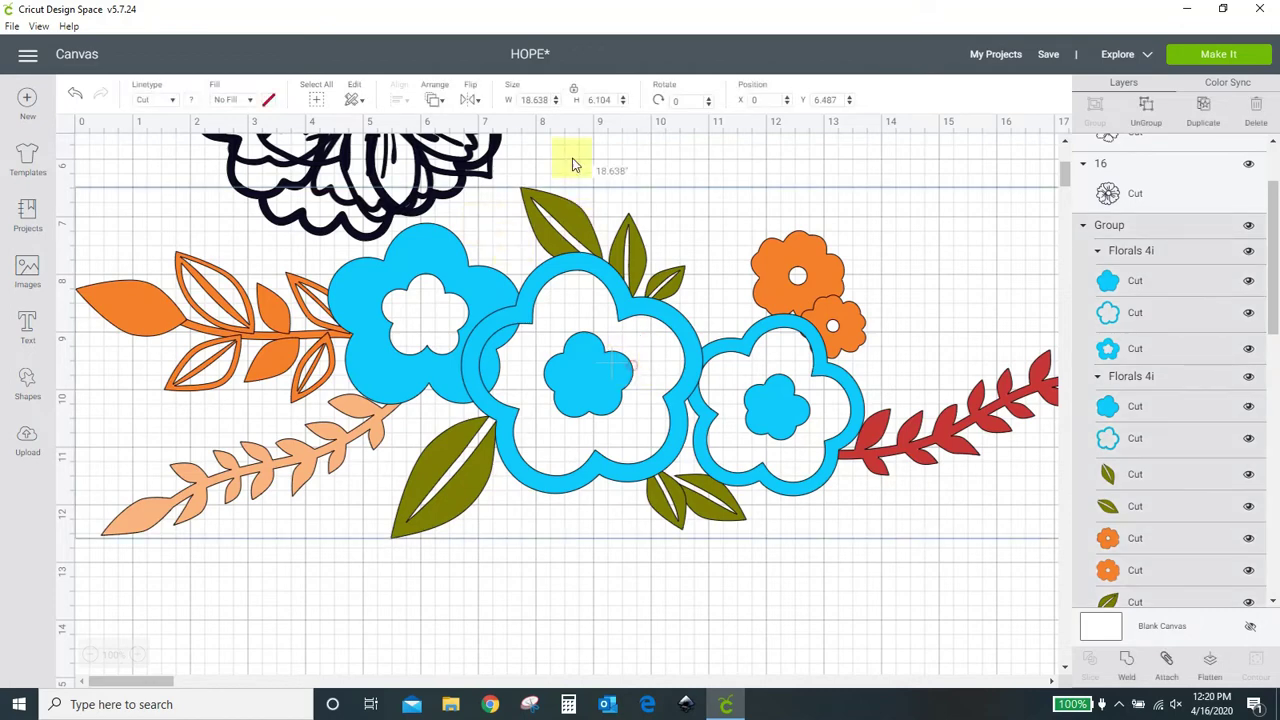
{"action": "left_click_drag", "start_coordinate": [517, 101], "coordinate": [562, 99]}
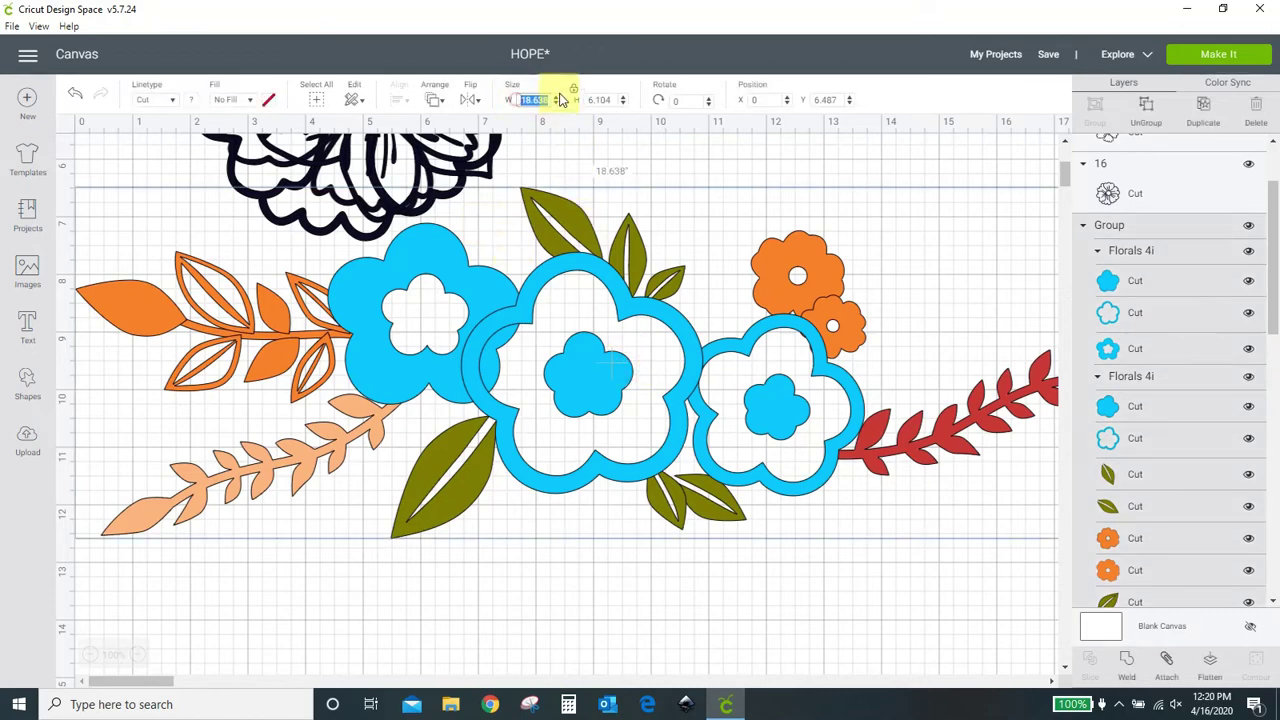
{"action": "type", "text": "6"}
{"action": "key", "text": "Return"}
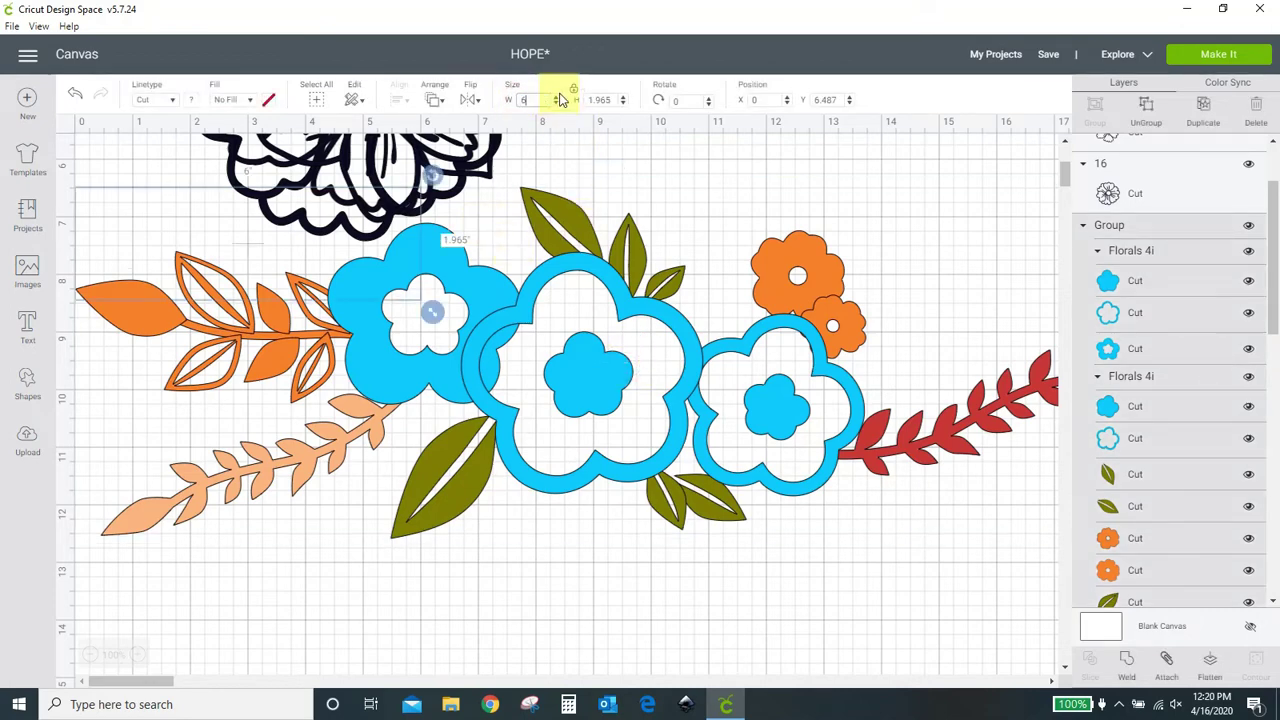
Step: Move the P to the right, away from the flowers
{"action": "scroll", "coordinate": [591, 316], "scroll_direction": "up", "scroll_amount": 4}
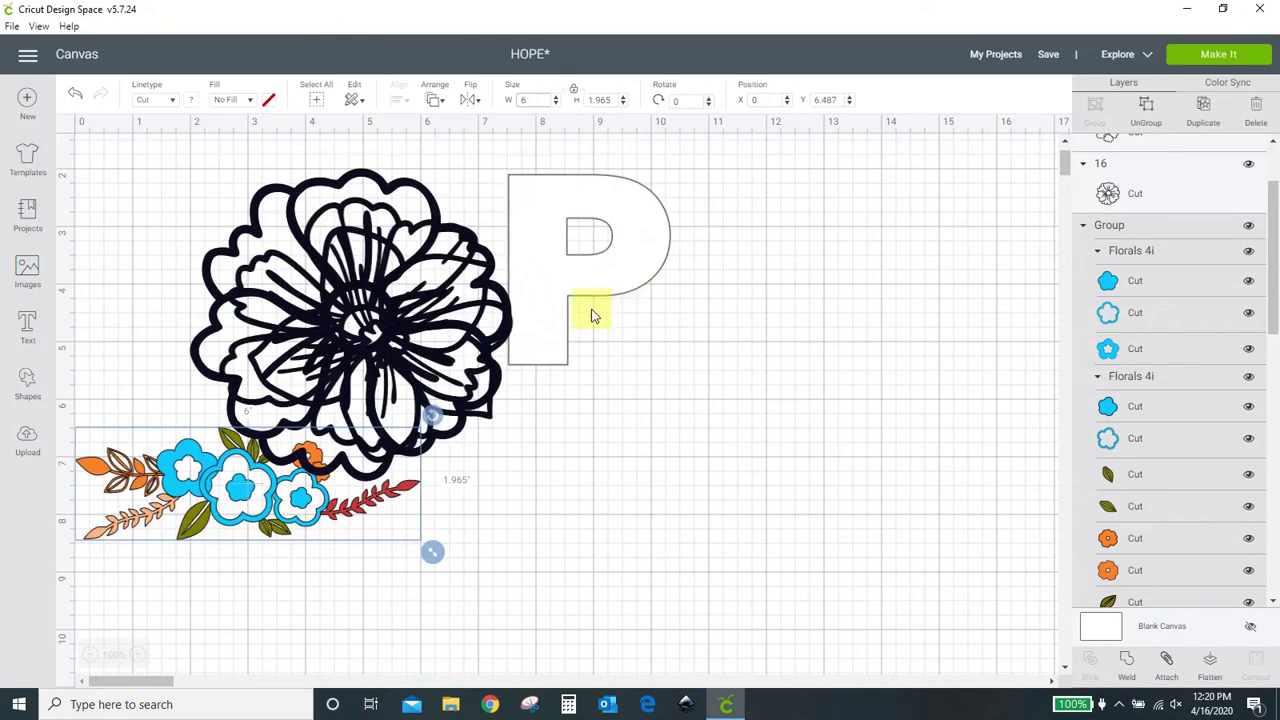
{"action": "left_click", "coordinate": [430, 380]}
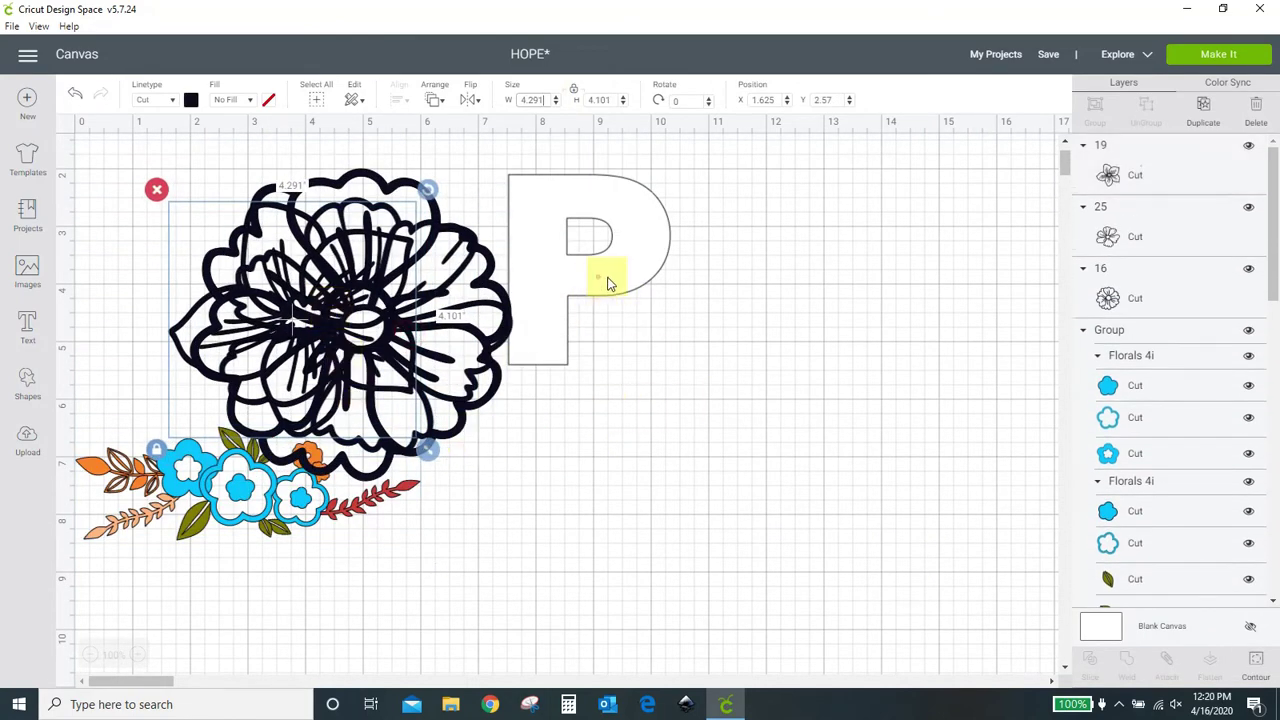
{"action": "left_click_drag", "start_coordinate": [607, 283], "coordinate": [685, 378]}
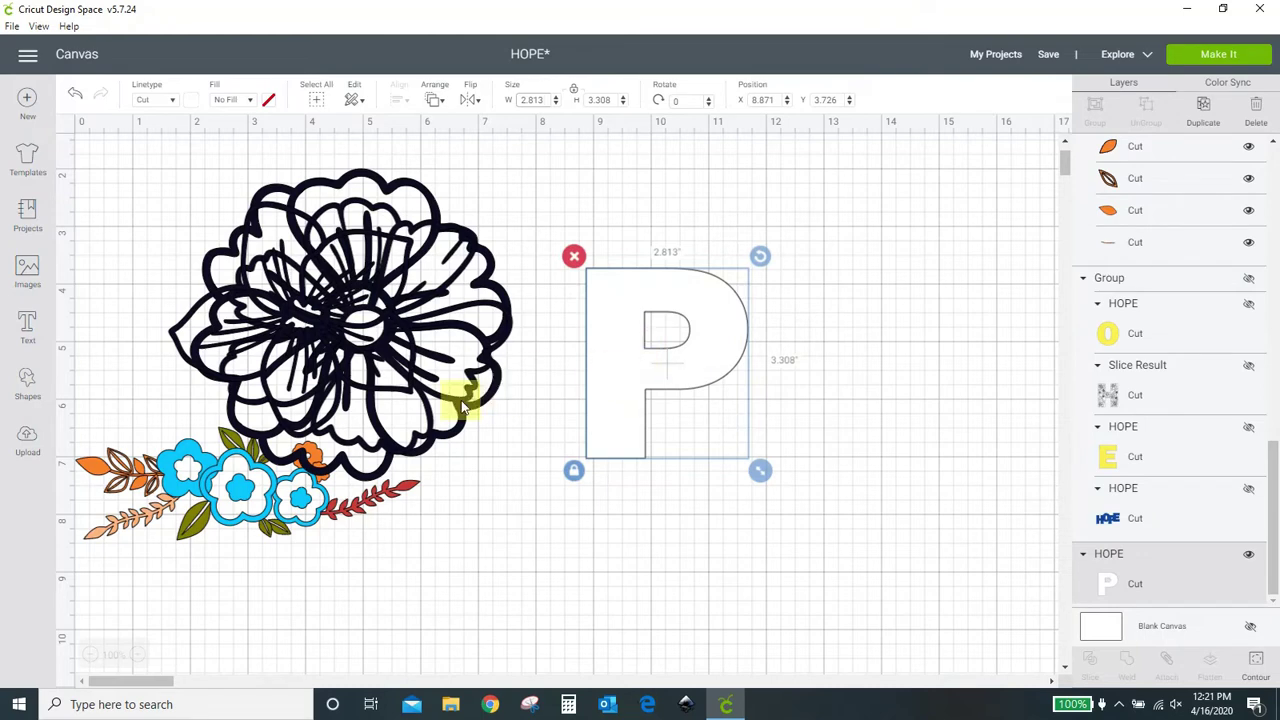
Step: Shrink the three black flower outlines, the five-petal one to about 1 inch
{"action": "left_click", "coordinate": [443, 425]}
{"action": "left_click_drag", "start_coordinate": [524, 470], "coordinate": [300, 357]}
{"action": "left_click", "coordinate": [449, 437]}
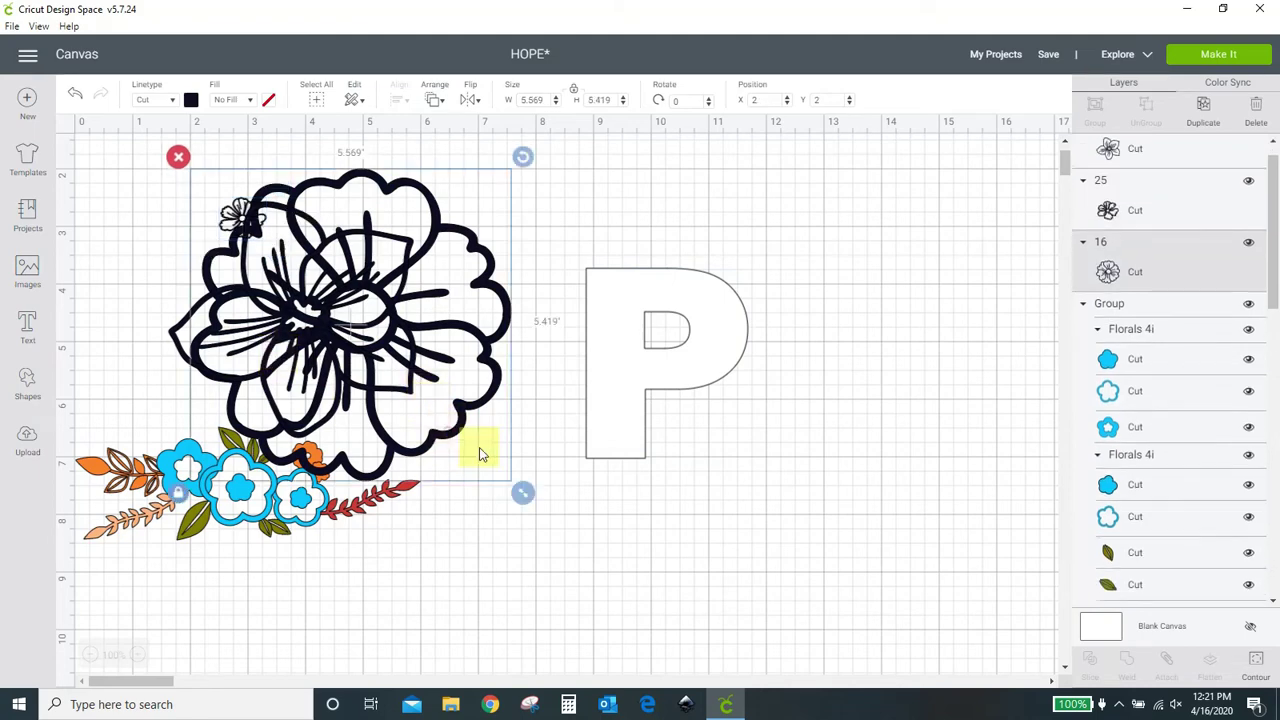
{"action": "left_click_drag", "start_coordinate": [520, 491], "coordinate": [273, 333]}
{"action": "left_click", "coordinate": [360, 378]}
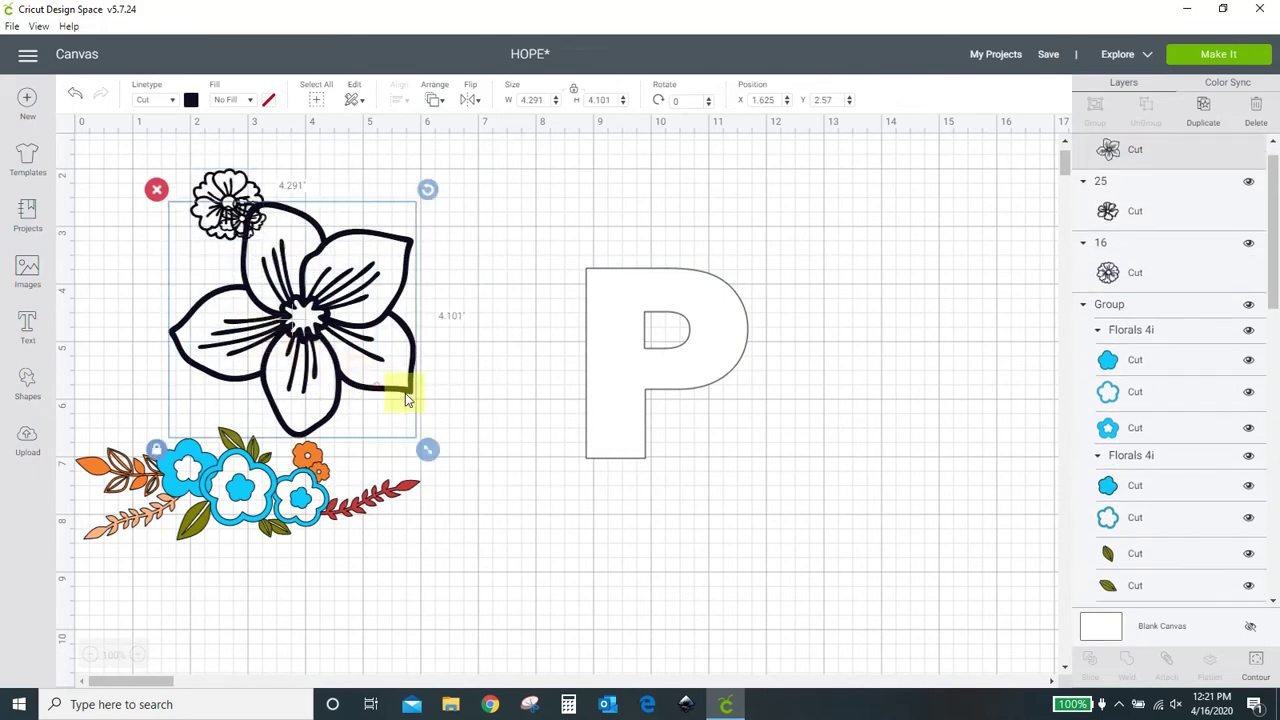
{"action": "left_click_drag", "start_coordinate": [426, 437], "coordinate": [380, 378]}
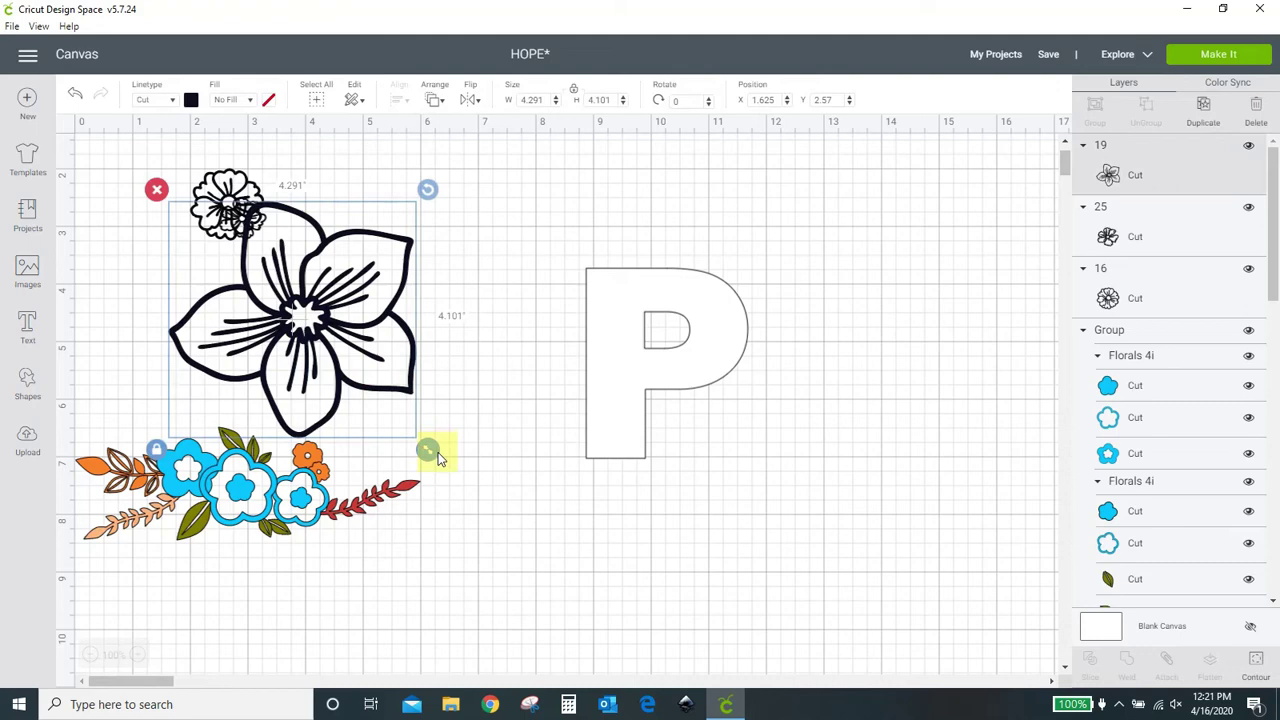
{"action": "left_click_drag", "start_coordinate": [428, 449], "coordinate": [249, 300]}
Step: Shrink the bouquet to about 2 inches wide and gather it with the black flowers beside the P
{"action": "left_click", "coordinate": [303, 498]}
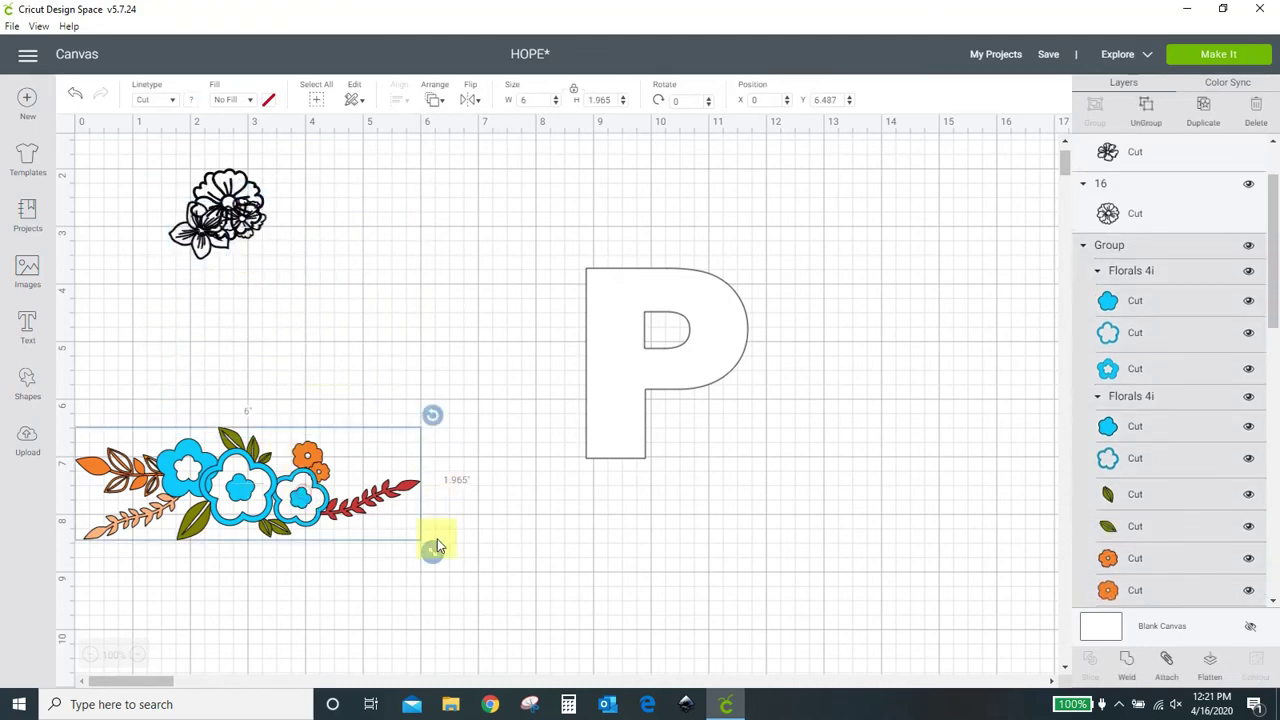
{"action": "left_click_drag", "start_coordinate": [434, 546], "coordinate": [200, 476]}
{"action": "left_click_drag", "start_coordinate": [107, 437], "coordinate": [461, 274]}
{"action": "left_click", "coordinate": [183, 166]}
{"action": "left_click", "coordinate": [245, 247]}
{"action": "left_click_drag", "start_coordinate": [245, 247], "coordinate": [495, 372]}
{"action": "left_click_drag", "start_coordinate": [477, 296], "coordinate": [521, 303]}
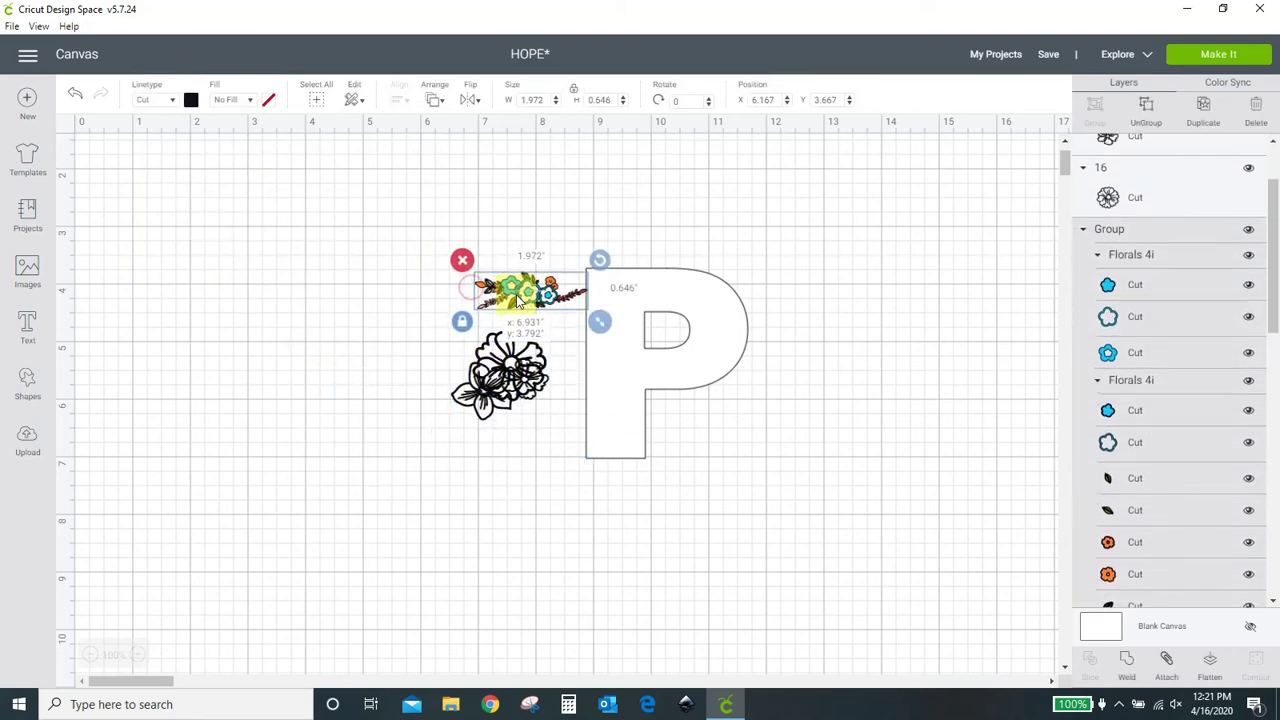
Step: Zoom the canvas in three steps for closer work
{"action": "left_click", "coordinate": [140, 655]}
{"action": "left_click", "coordinate": [140, 655]}
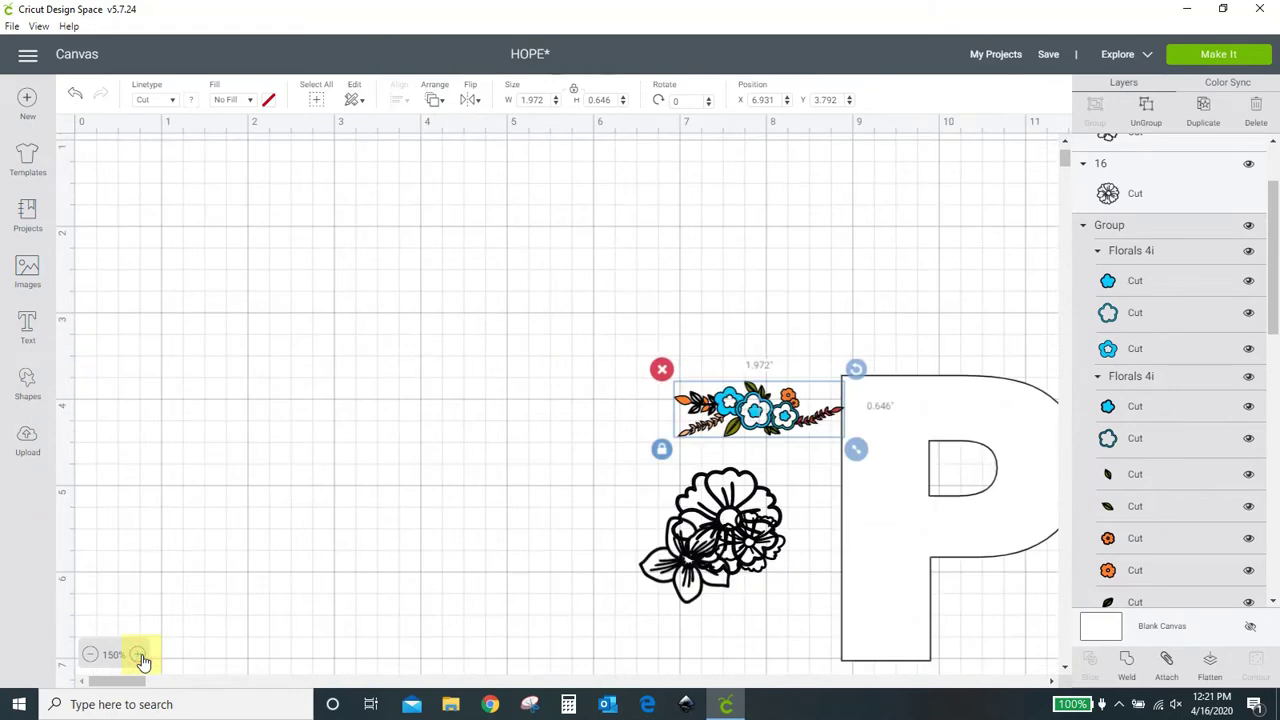
{"action": "left_click", "coordinate": [140, 655]}
{"action": "mouse_move", "coordinate": [128, 682]}
{"action": "left_mouse_down"}
{"action": "mouse_move", "coordinate": [180, 687]}
{"action": "mouse_move", "coordinate": [139, 684]}
{"action": "left_mouse_up"}
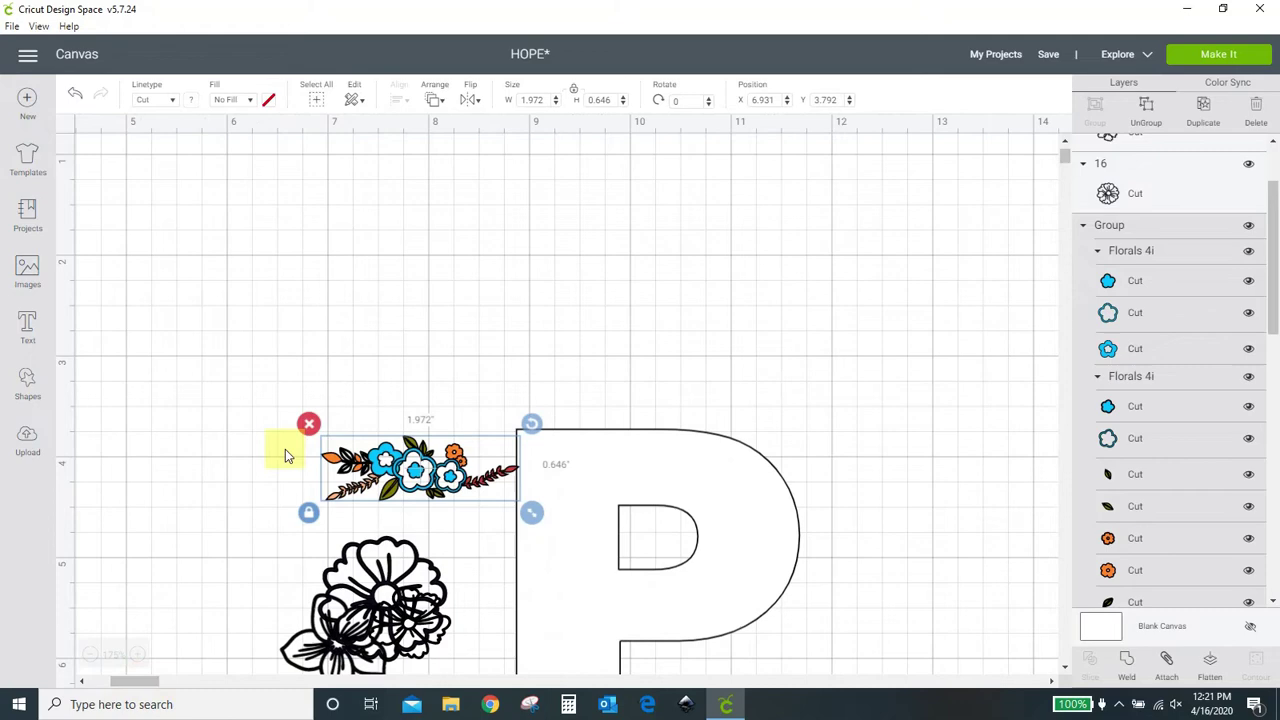
{"action": "scroll", "coordinate": [280, 456], "scroll_direction": "down", "scroll_amount": 3}
{"action": "scroll", "coordinate": [222, 468], "scroll_direction": "up", "scroll_amount": 1}
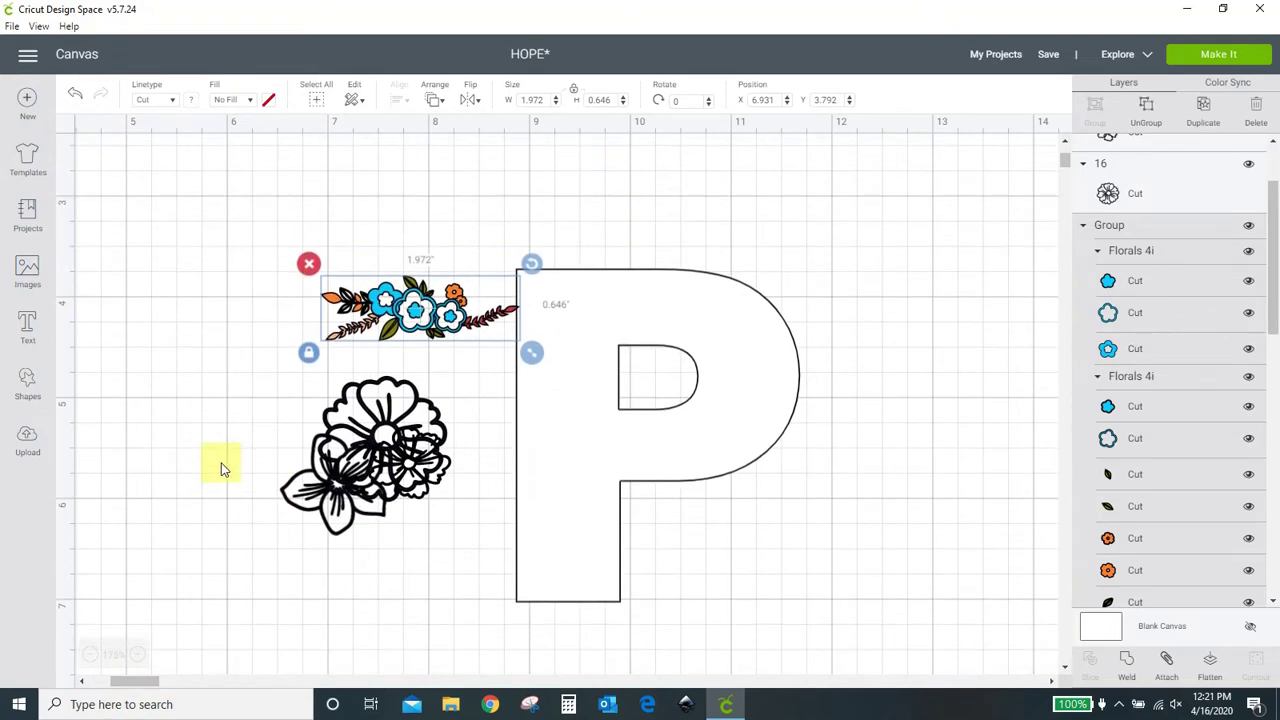
Step: Nudge the bouquet, pull two flowers out, and ungroup the floral banner
{"action": "left_click_drag", "start_coordinate": [442, 314], "coordinate": [362, 294]}
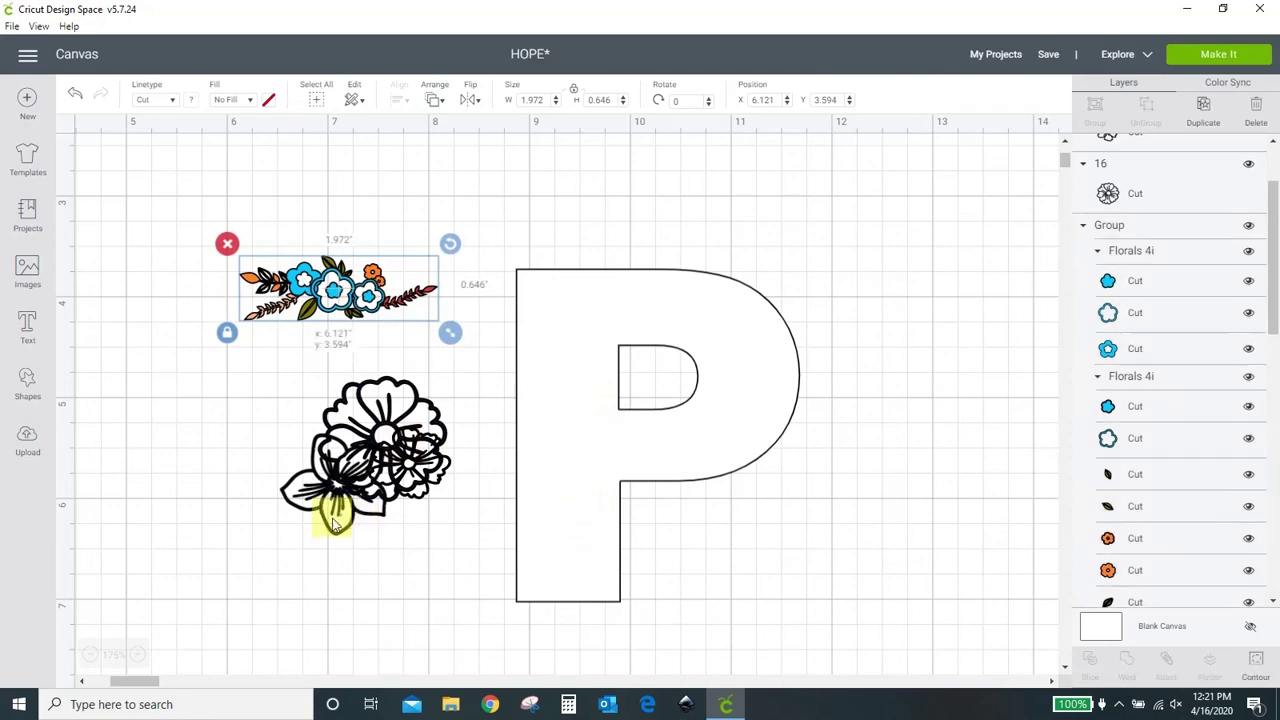
{"action": "left_click_drag", "start_coordinate": [329, 514], "coordinate": [219, 467]}
{"action": "left_click_drag", "start_coordinate": [388, 497], "coordinate": [256, 588]}
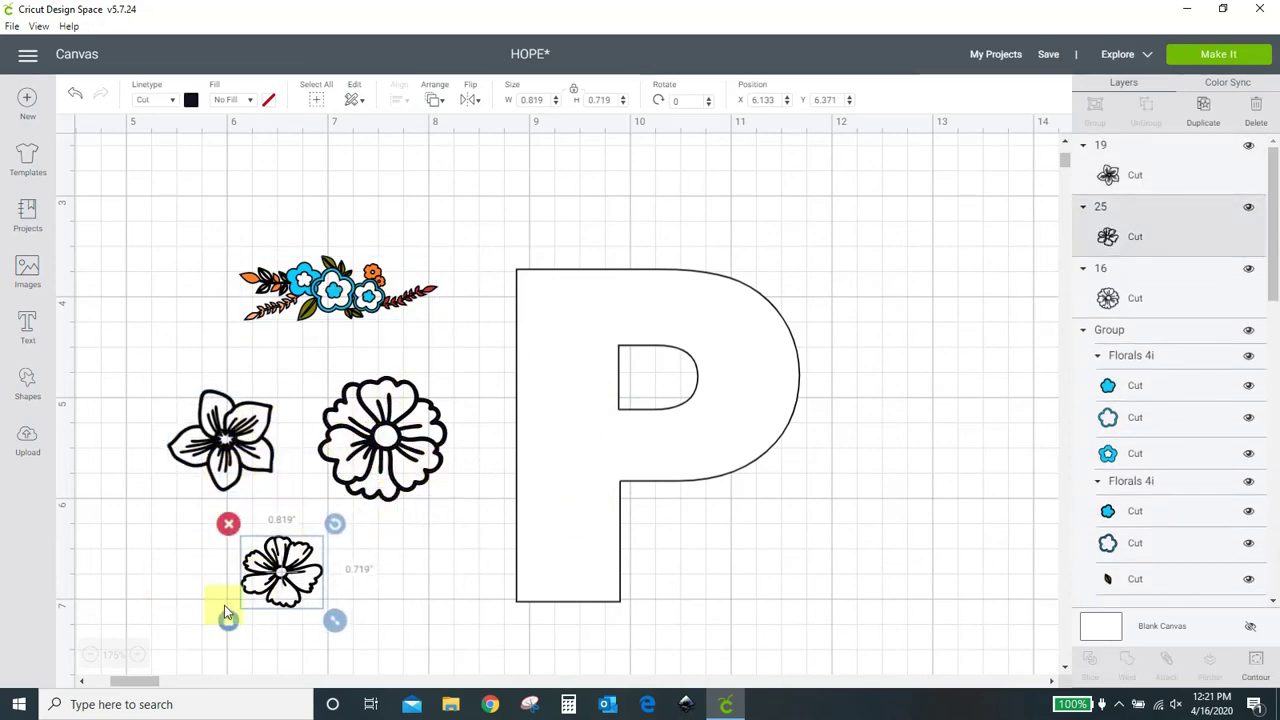
{"action": "left_click", "coordinate": [333, 295]}
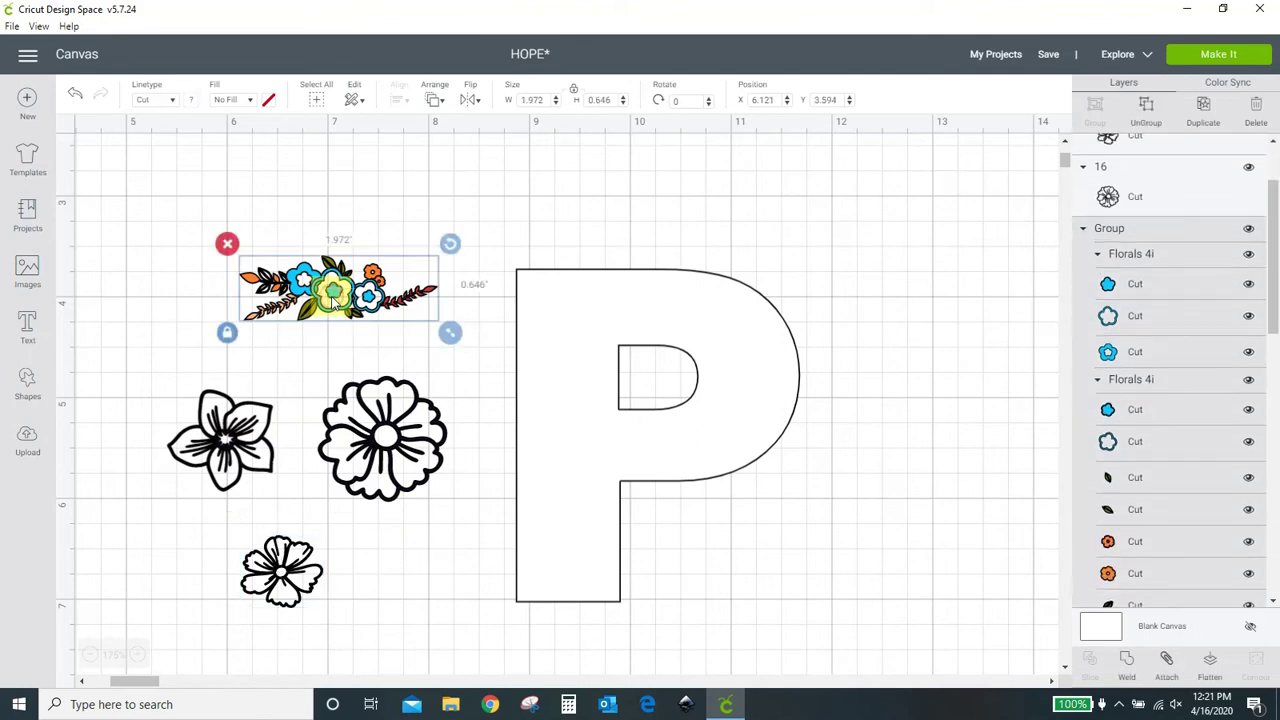
{"action": "left_click", "coordinate": [1146, 118]}
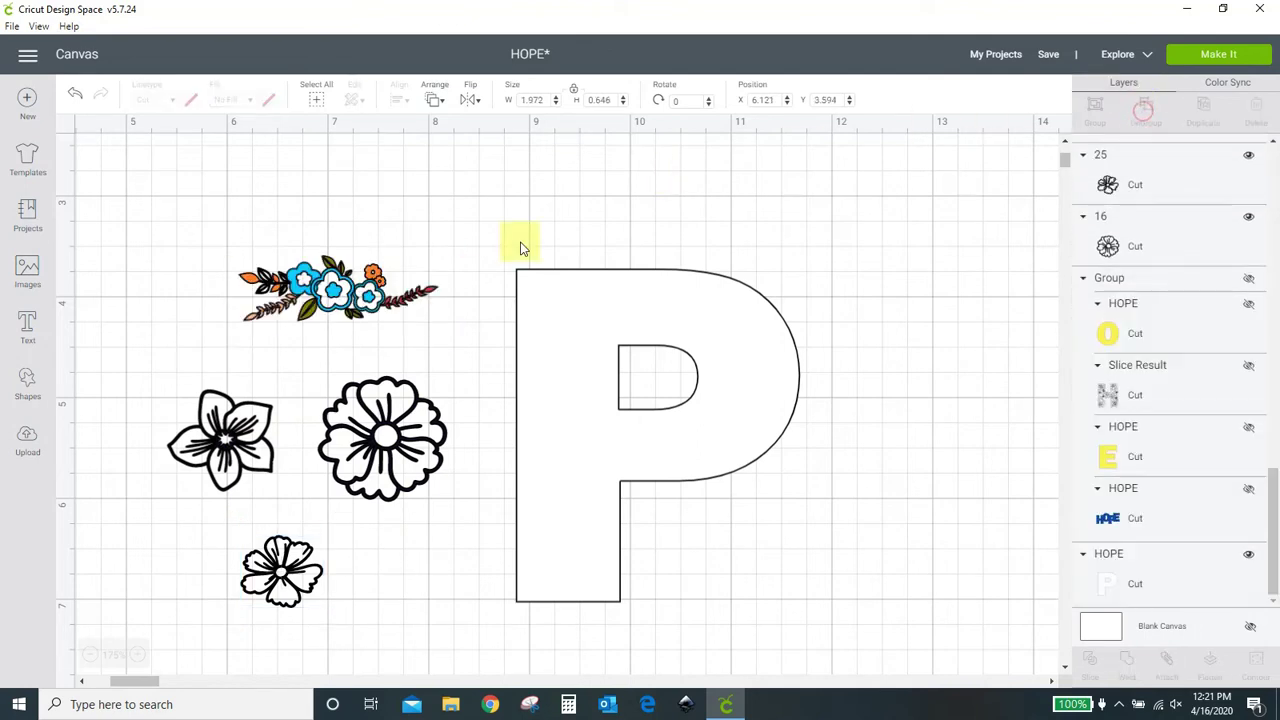
Step: Pull the blue flowers, leafy branches and small orange flower off the banner into clusters
{"action": "left_click_drag", "start_coordinate": [410, 298], "coordinate": [523, 231]}
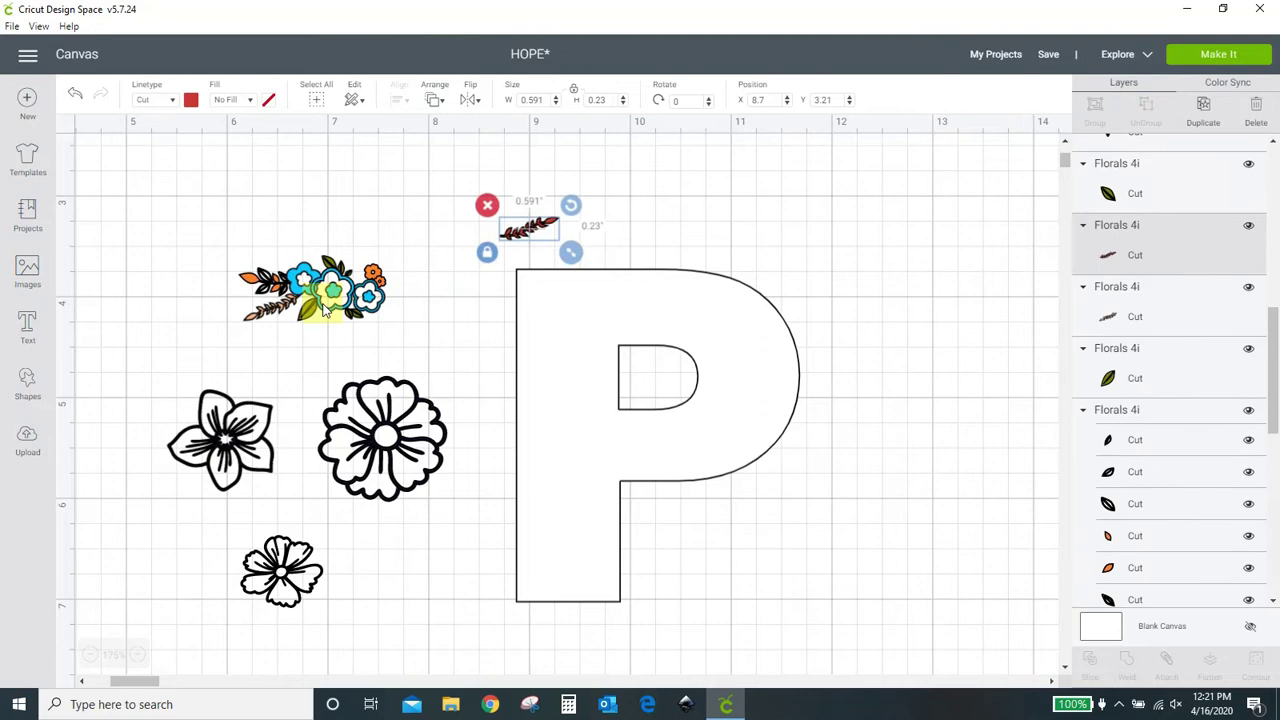
{"action": "left_click_drag", "start_coordinate": [335, 290], "coordinate": [188, 215]}
{"action": "left_click_drag", "start_coordinate": [310, 285], "coordinate": [272, 190]}
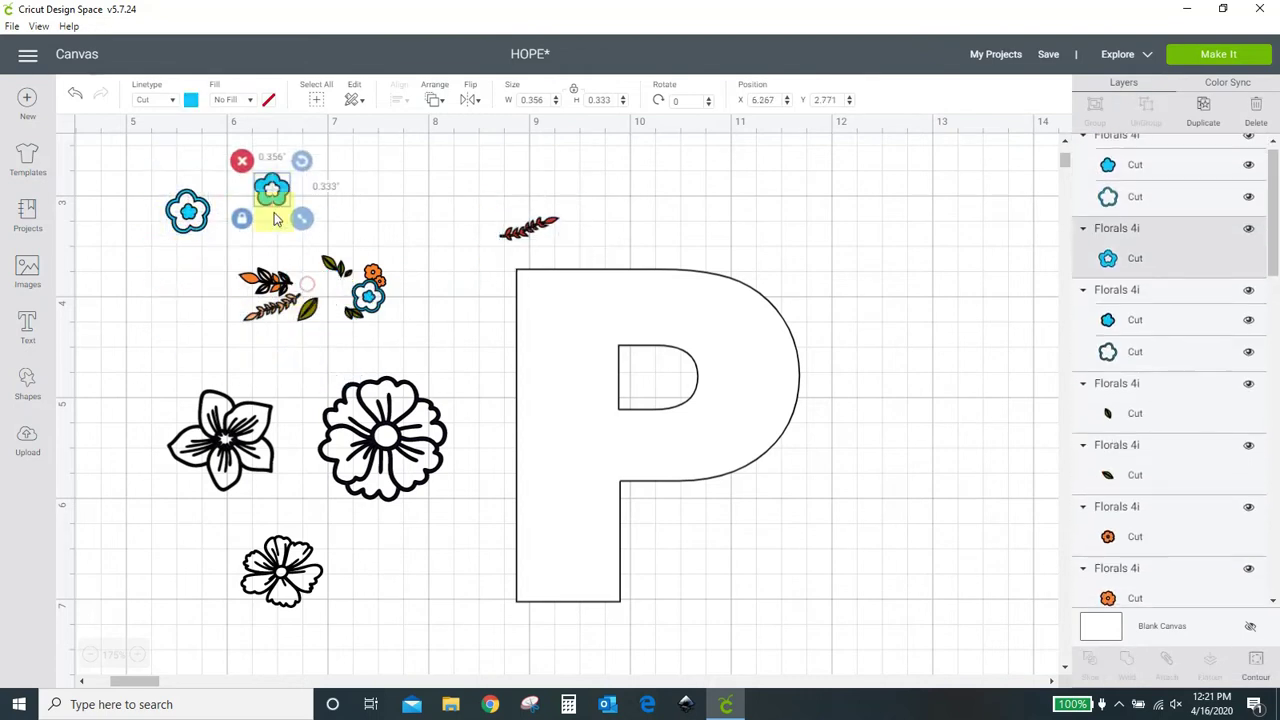
{"action": "left_click_drag", "start_coordinate": [243, 323], "coordinate": [210, 333]}
{"action": "left_click_drag", "start_coordinate": [370, 297], "coordinate": [190, 216]}
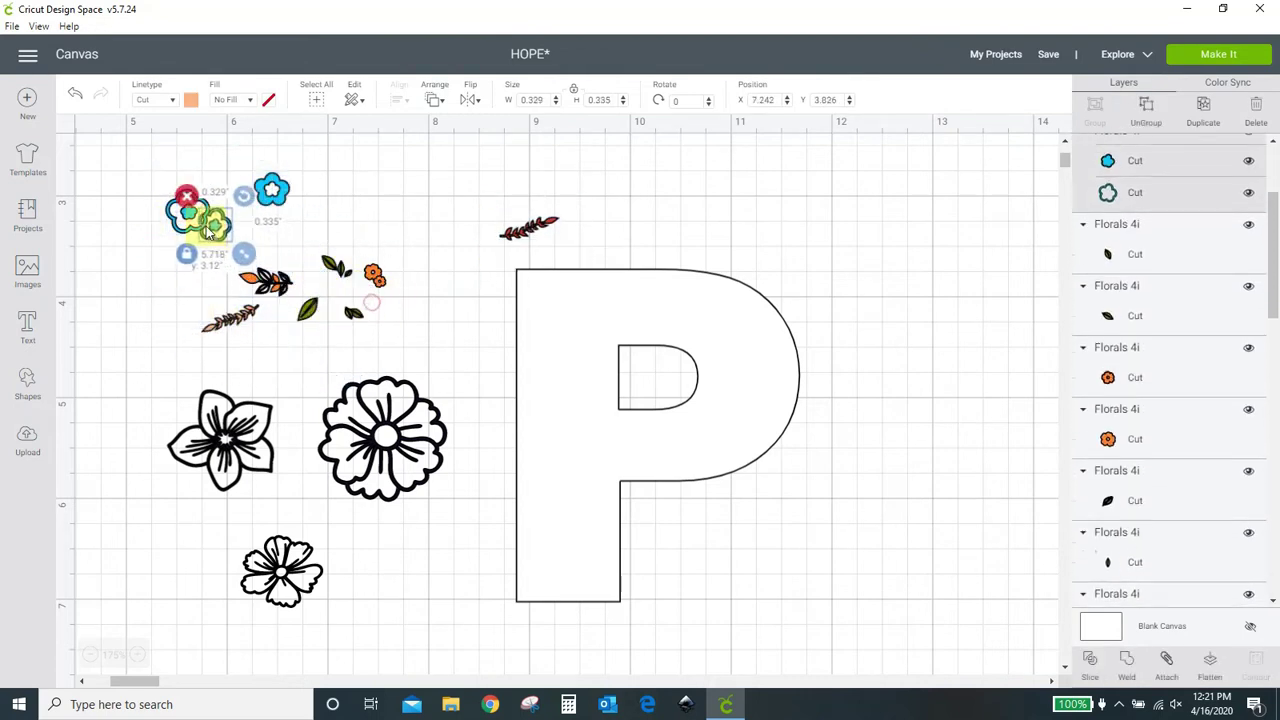
{"action": "left_click_drag", "start_coordinate": [373, 276], "coordinate": [432, 246]}
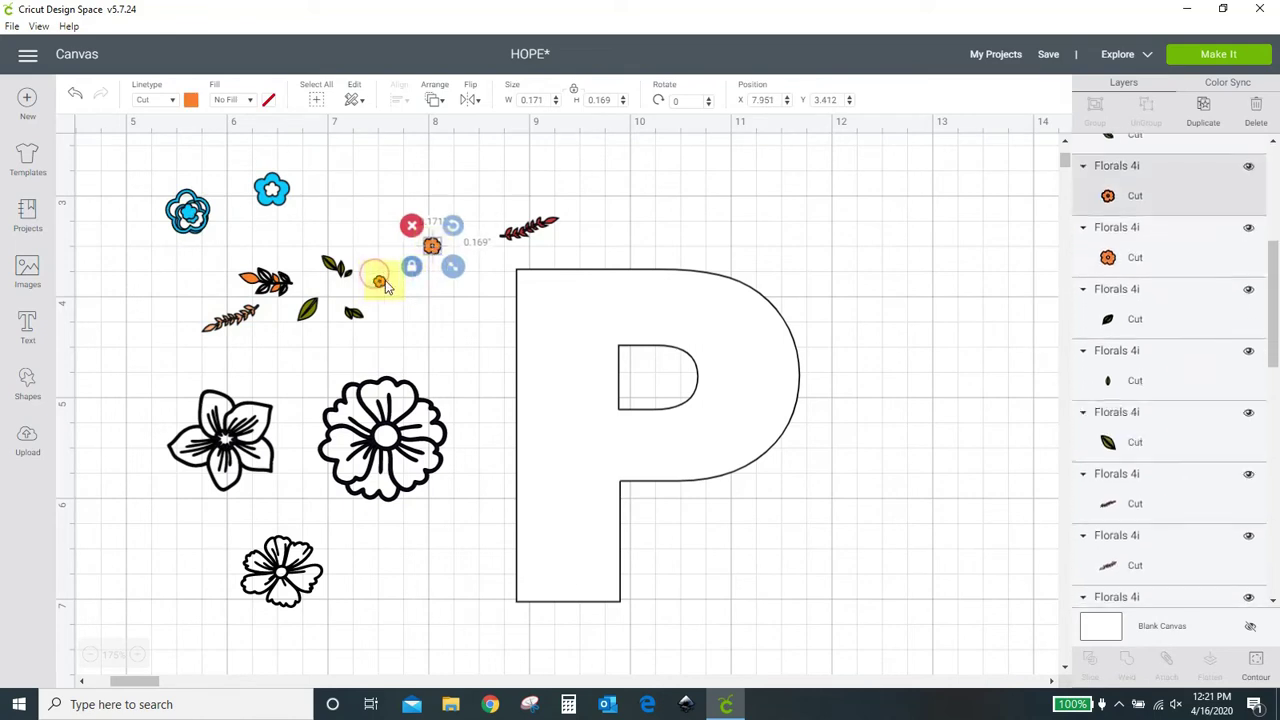
{"action": "left_click_drag", "start_coordinate": [376, 279], "coordinate": [459, 281]}
{"action": "left_click_drag", "start_coordinate": [290, 328], "coordinate": [451, 318]}
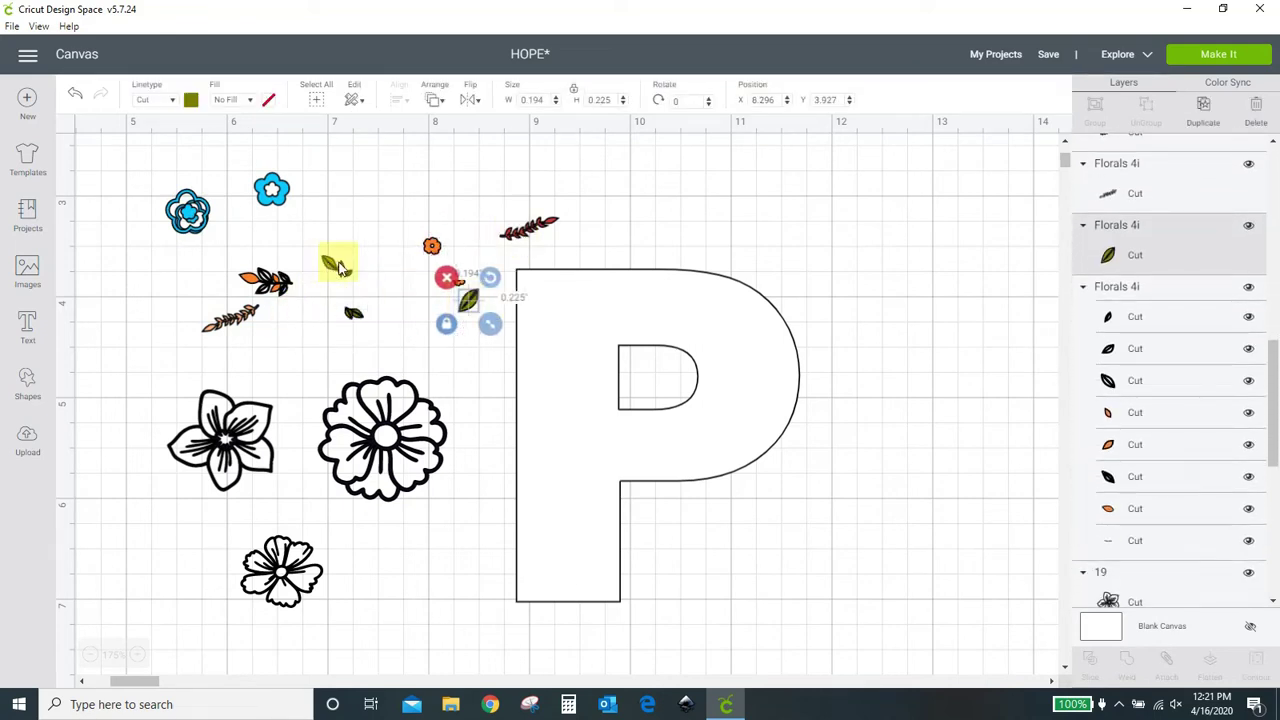
Step: Arrange leaves and the orange, red and gold branches around the flower clusters
{"action": "left_click_drag", "start_coordinate": [340, 268], "coordinate": [222, 228]}
{"action": "left_click", "coordinate": [265, 282]}
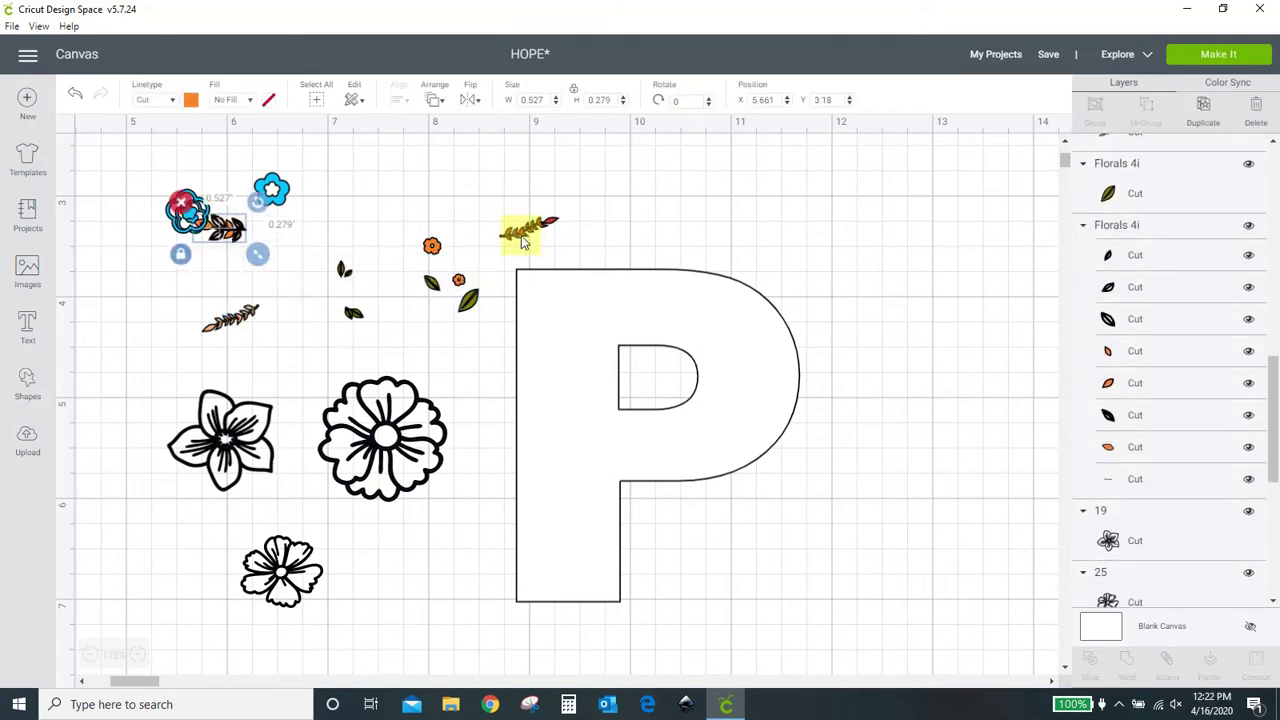
{"action": "left_click_drag", "start_coordinate": [522, 242], "coordinate": [490, 253]}
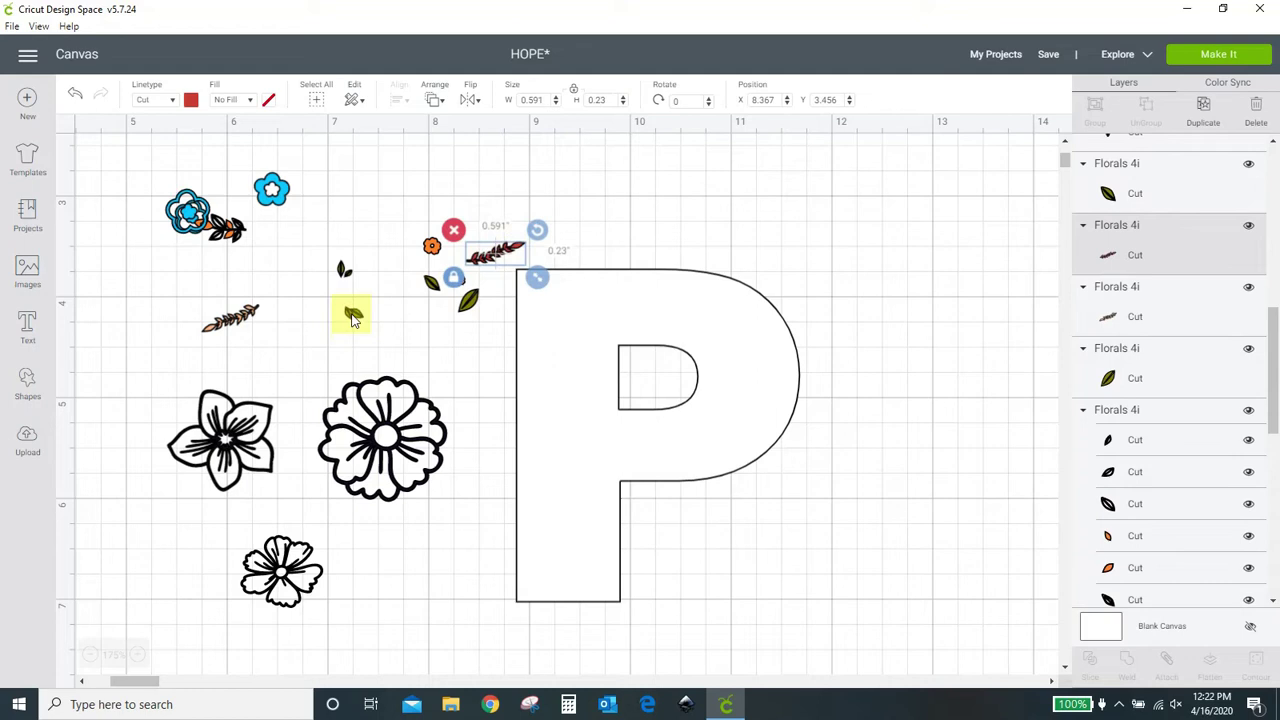
{"action": "left_click_drag", "start_coordinate": [360, 322], "coordinate": [271, 226]}
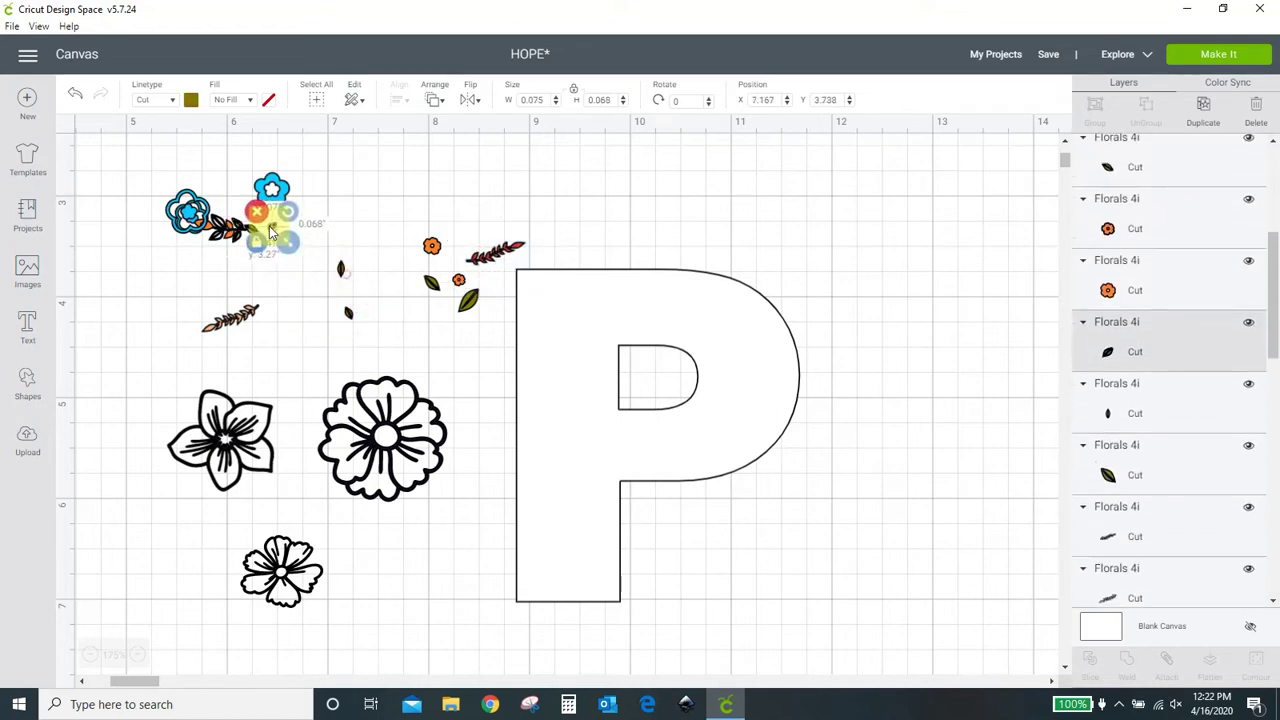
{"action": "left_click_drag", "start_coordinate": [343, 277], "coordinate": [274, 230]}
{"action": "left_click_drag", "start_coordinate": [350, 313], "coordinate": [258, 228]}
{"action": "left_click_drag", "start_coordinate": [251, 320], "coordinate": [230, 240]}
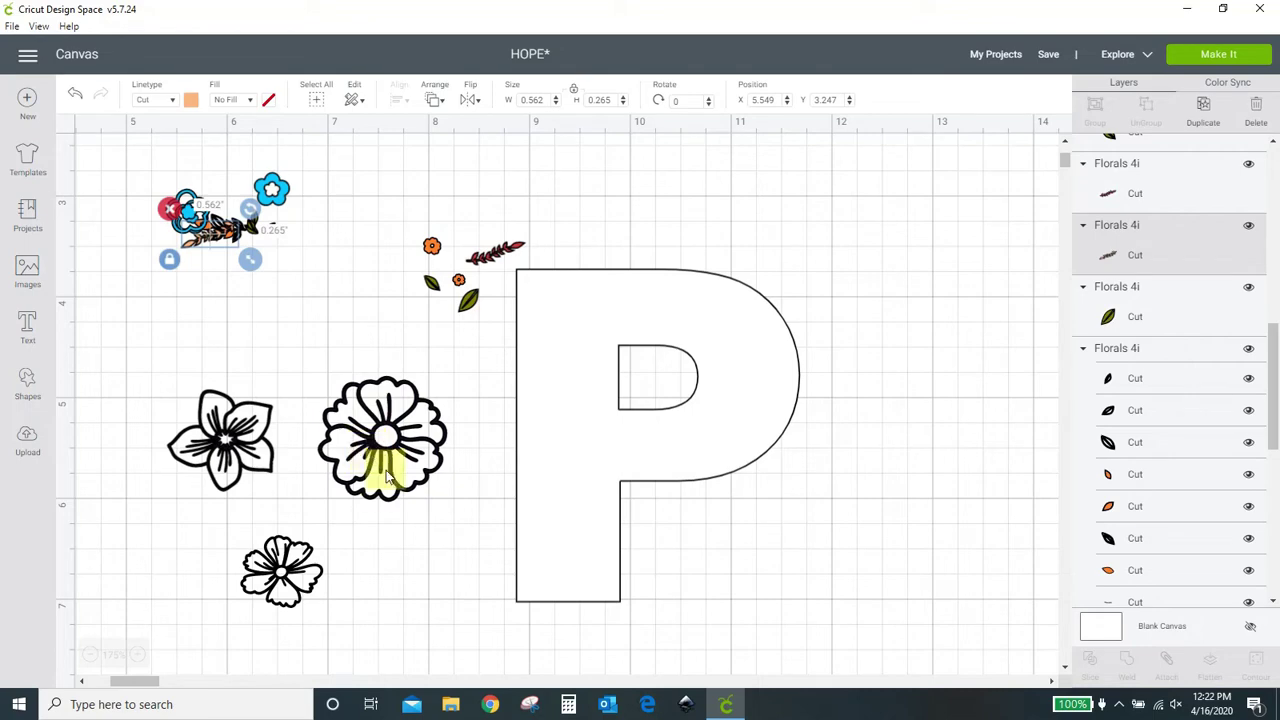
Step: Duplicate the five-petal flower and hide its inner contour to make a solid copy
{"action": "left_click_drag", "start_coordinate": [424, 436], "coordinate": [262, 365]}
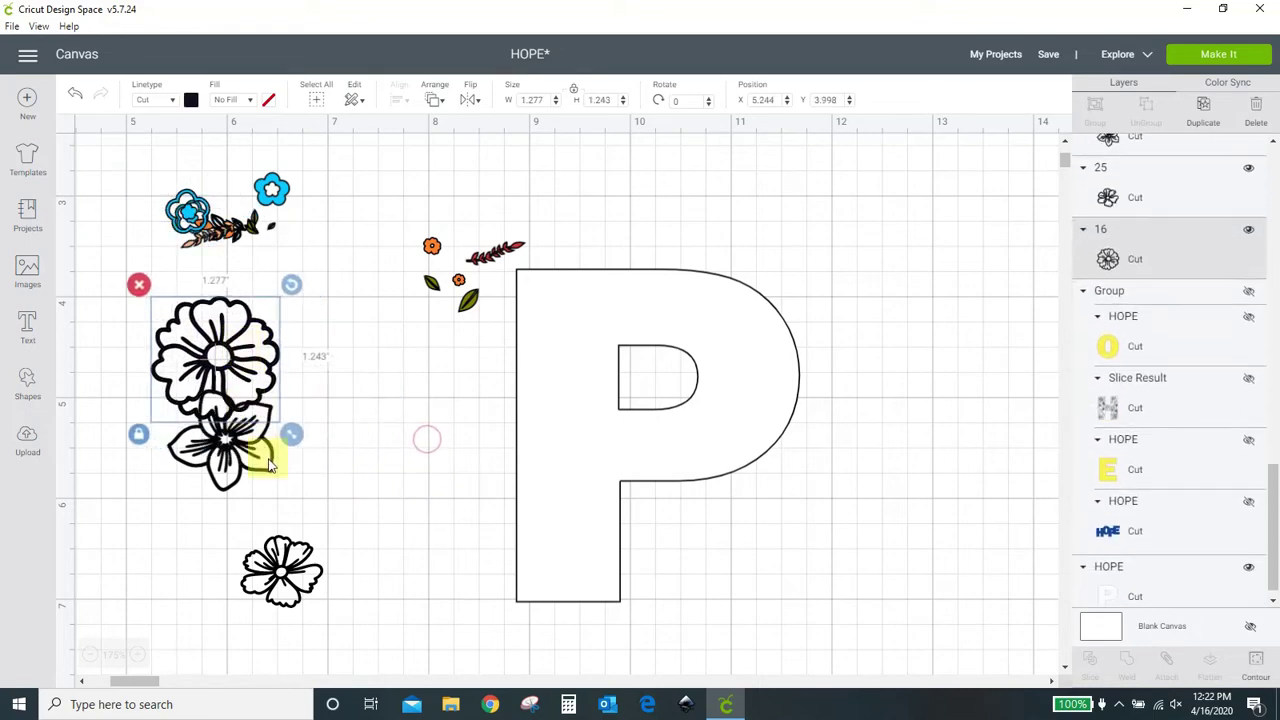
{"action": "left_click_drag", "start_coordinate": [268, 463], "coordinate": [445, 433]}
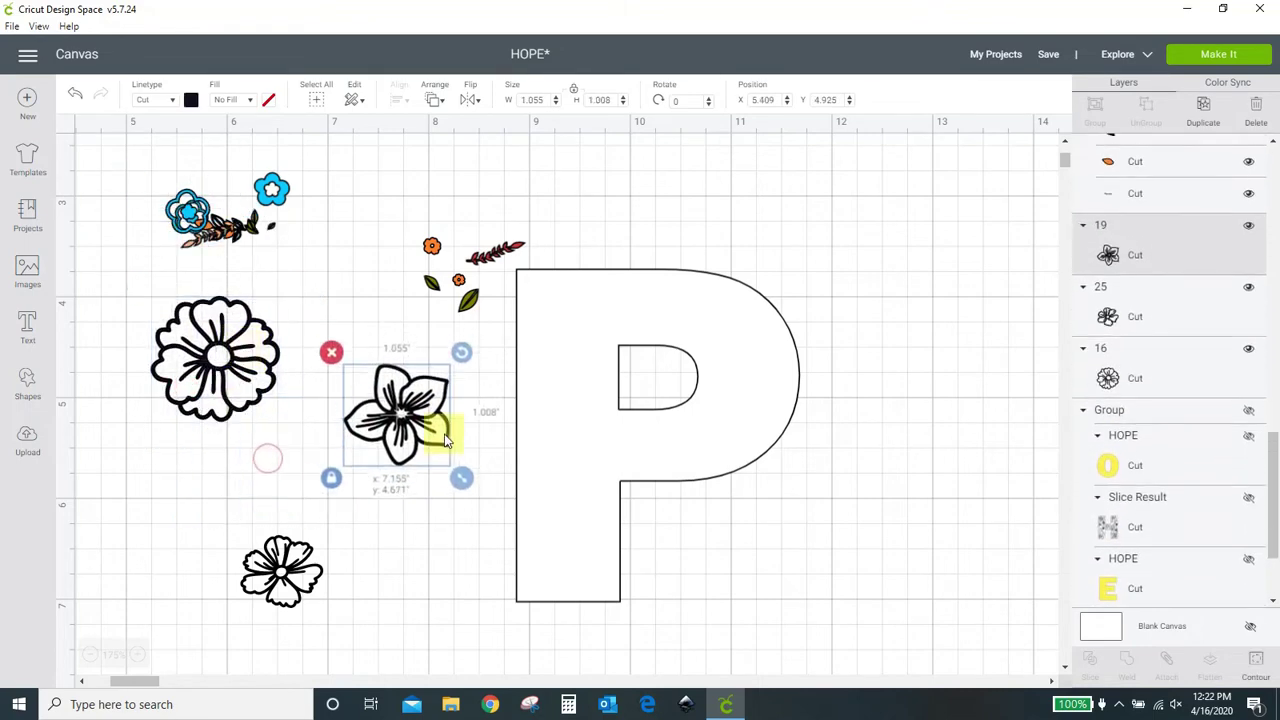
{"action": "left_click", "coordinate": [1205, 113]}
{"action": "left_click_drag", "start_coordinate": [457, 486], "coordinate": [436, 555]}
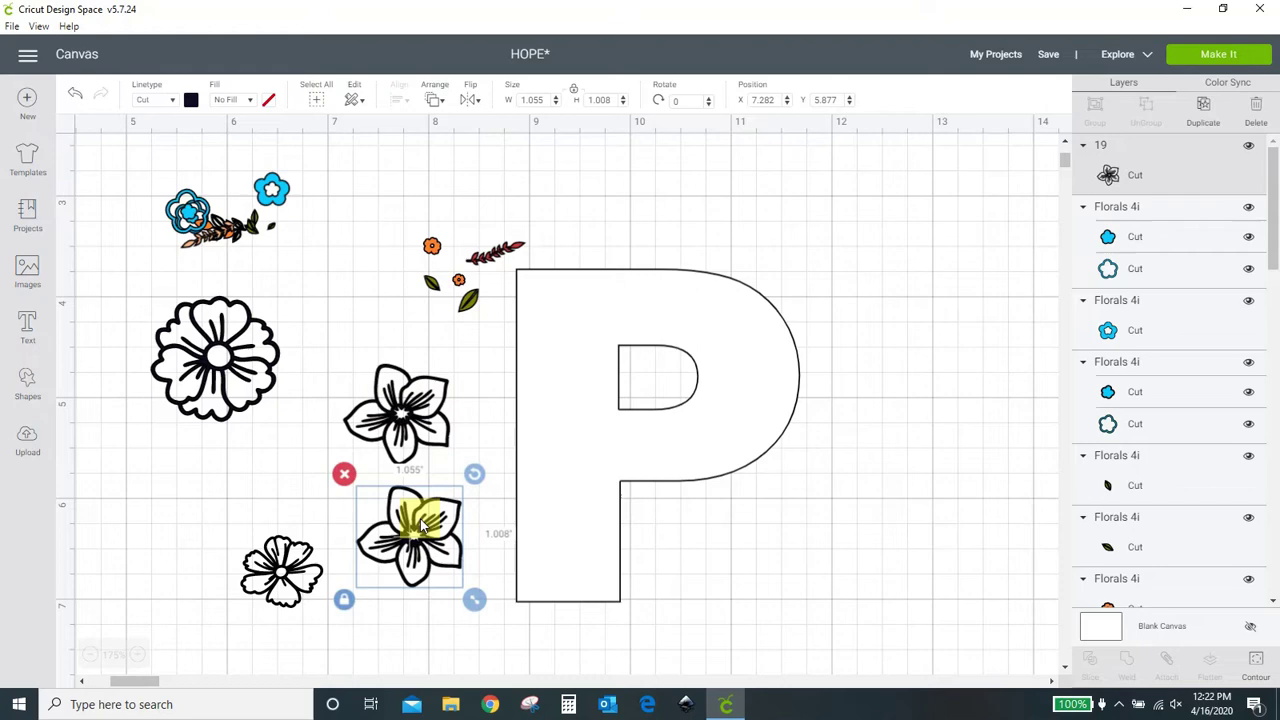
{"action": "left_click", "coordinate": [1258, 670]}
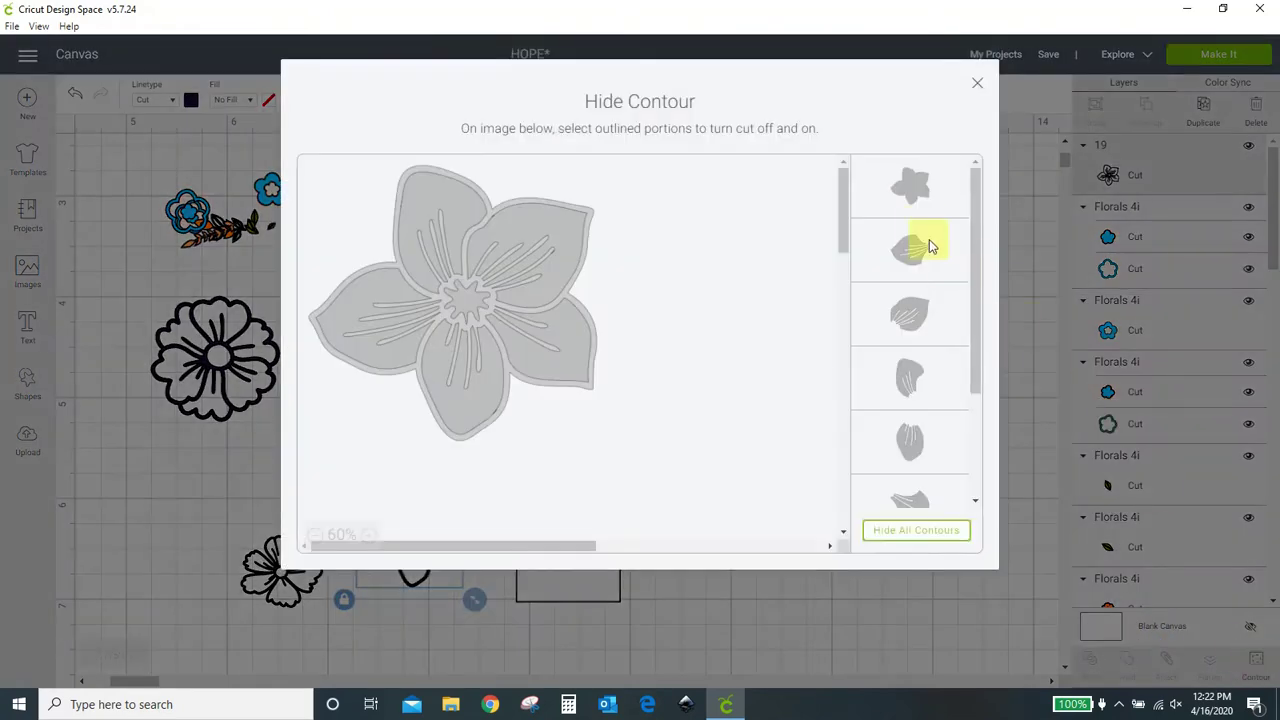
{"action": "left_click", "coordinate": [912, 190]}
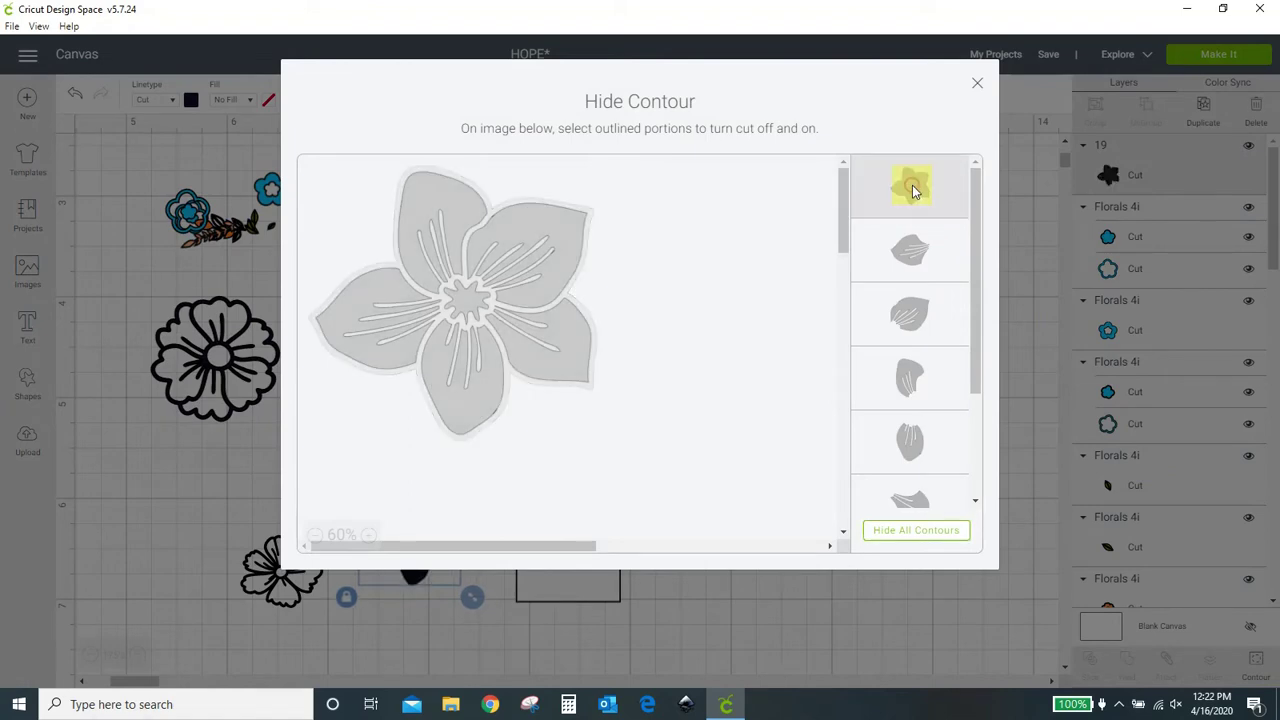
{"action": "left_click", "coordinate": [975, 88]}
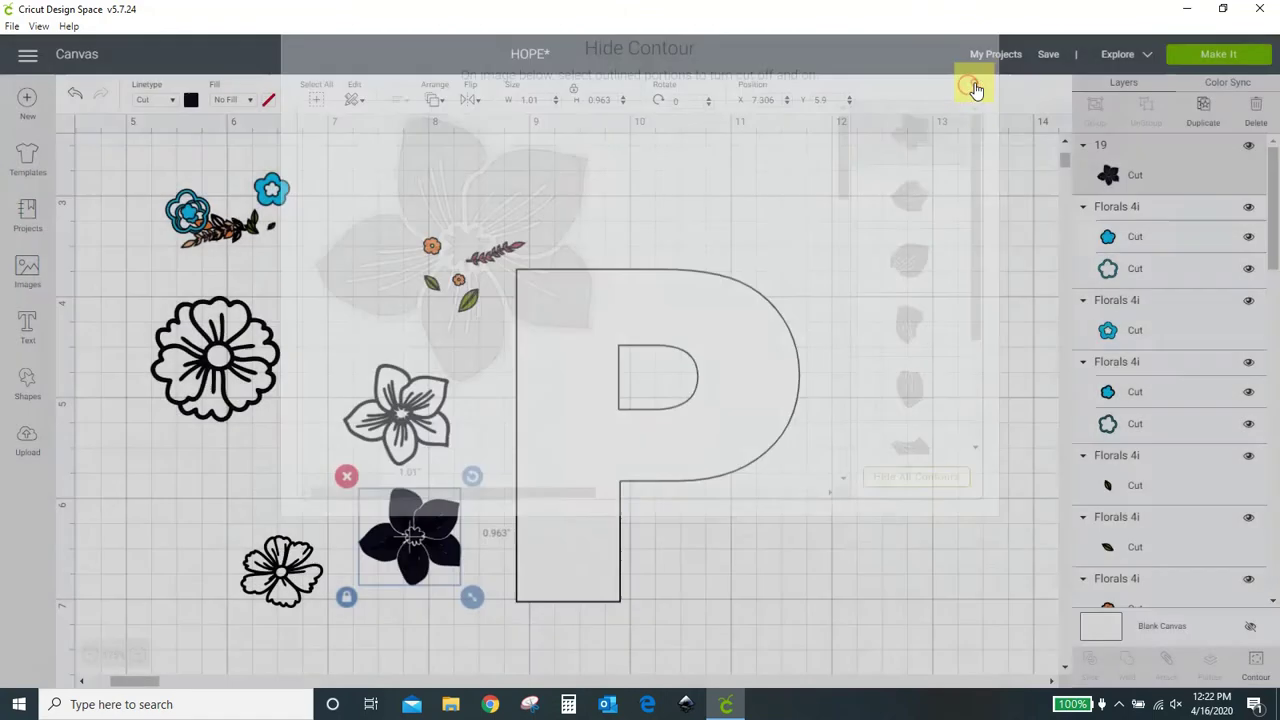
{"action": "left_click", "coordinate": [409, 626]}
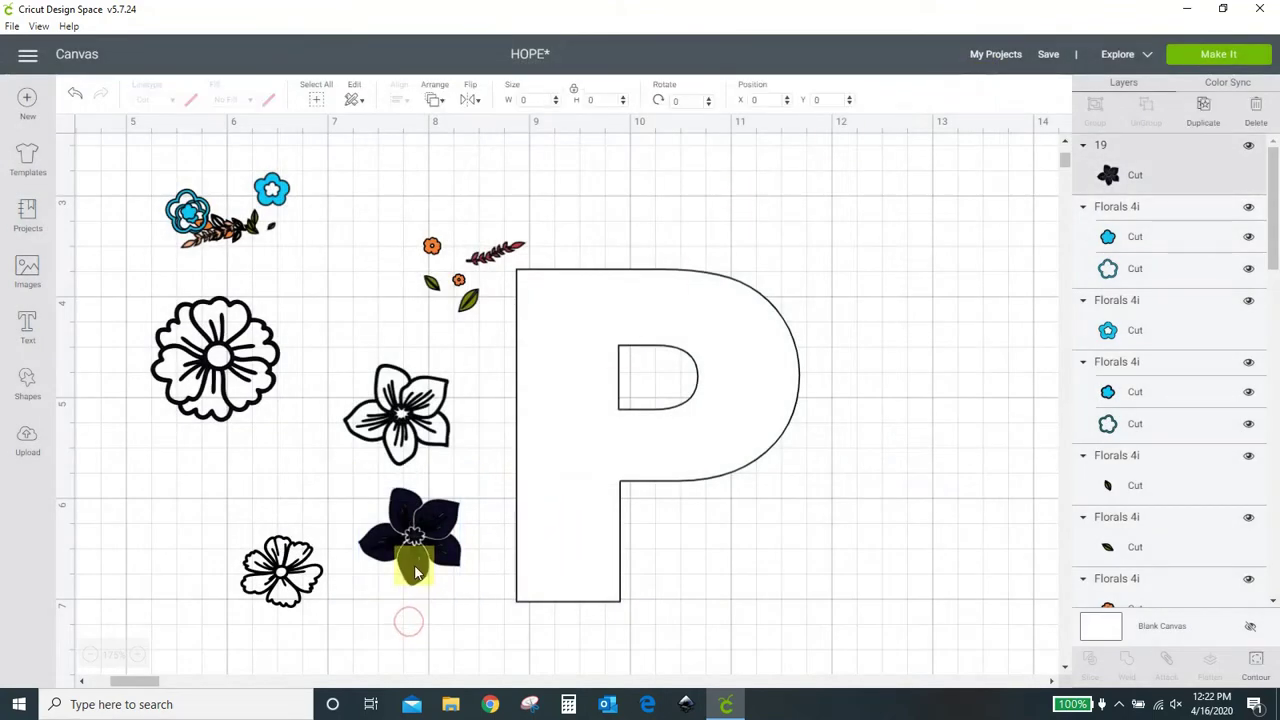
{"action": "mouse_move", "coordinate": [399, 575]}
{"action": "left_mouse_down"}
{"action": "mouse_move", "coordinate": [396, 542]}
{"action": "mouse_move", "coordinate": [411, 557]}
{"action": "mouse_move", "coordinate": [404, 577]}
{"action": "left_mouse_up"}
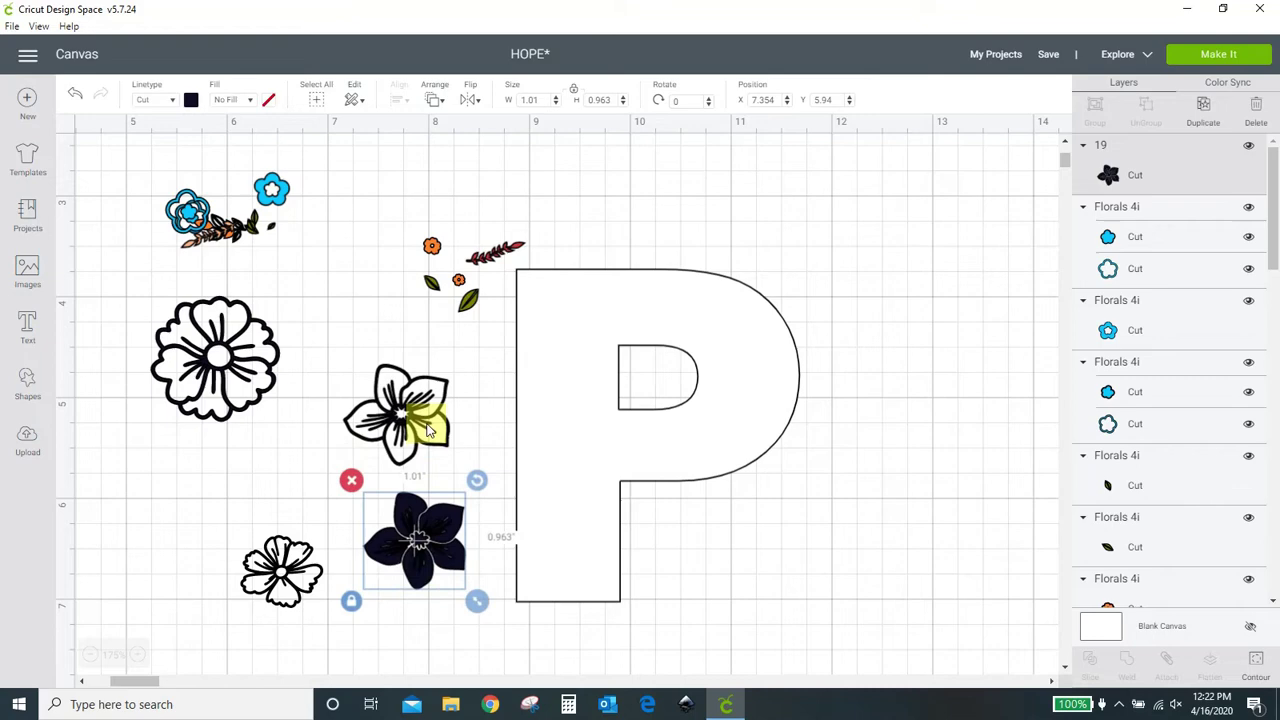
Step: Make a solid black duplicate of the large outline flower by hiding its contour
{"action": "left_click", "coordinate": [240, 368]}
{"action": "left_click", "coordinate": [1252, 660]}
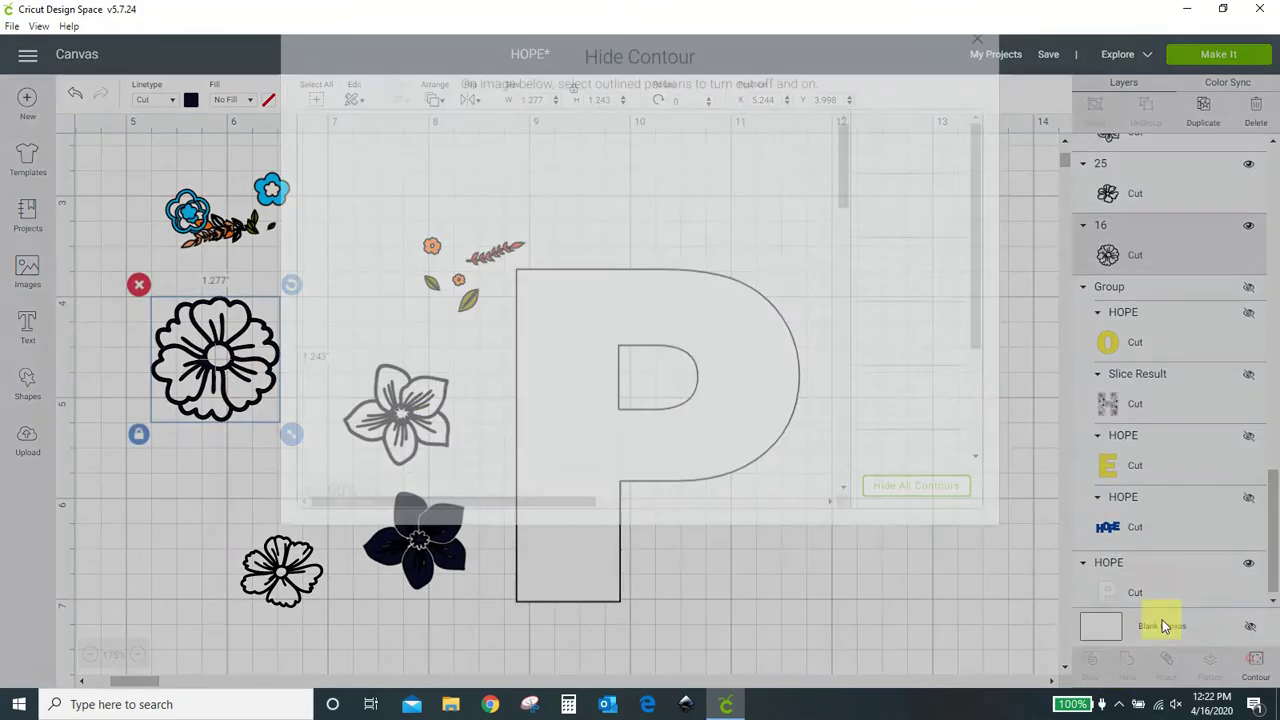
{"action": "left_click", "coordinate": [903, 204]}
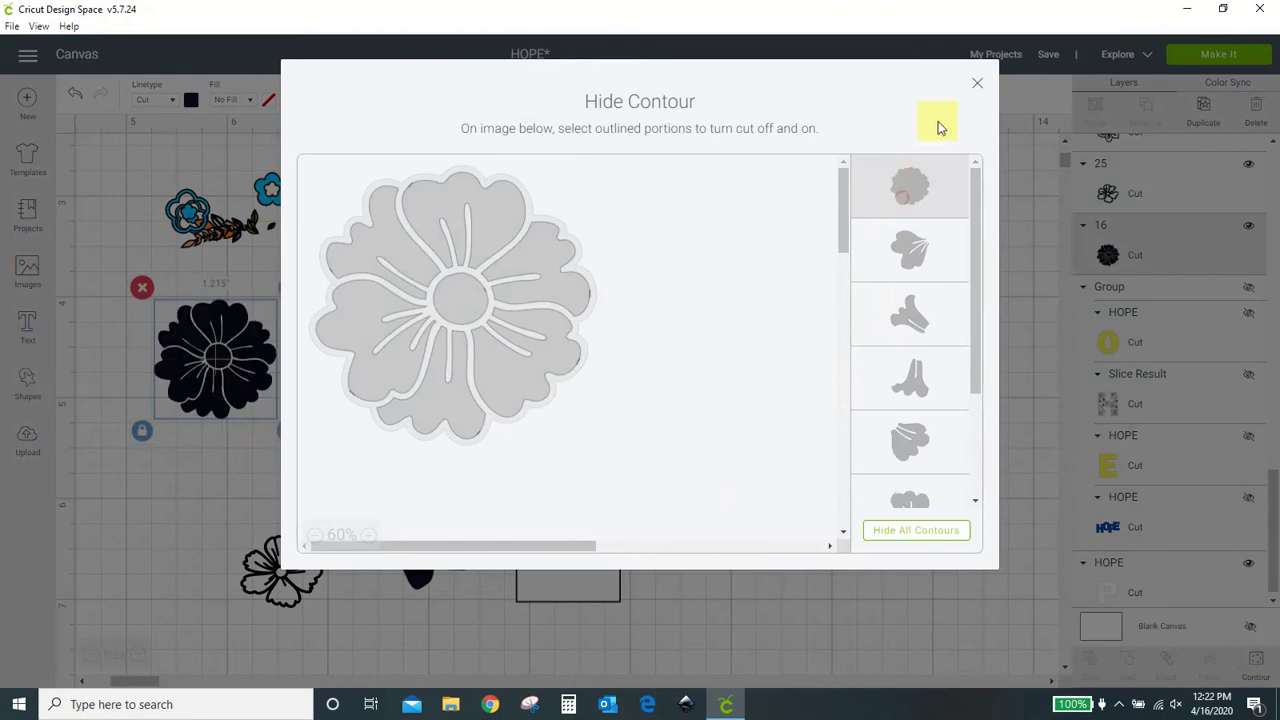
{"action": "left_click", "coordinate": [978, 85]}
{"action": "left_click_drag", "start_coordinate": [284, 399], "coordinate": [301, 436]}
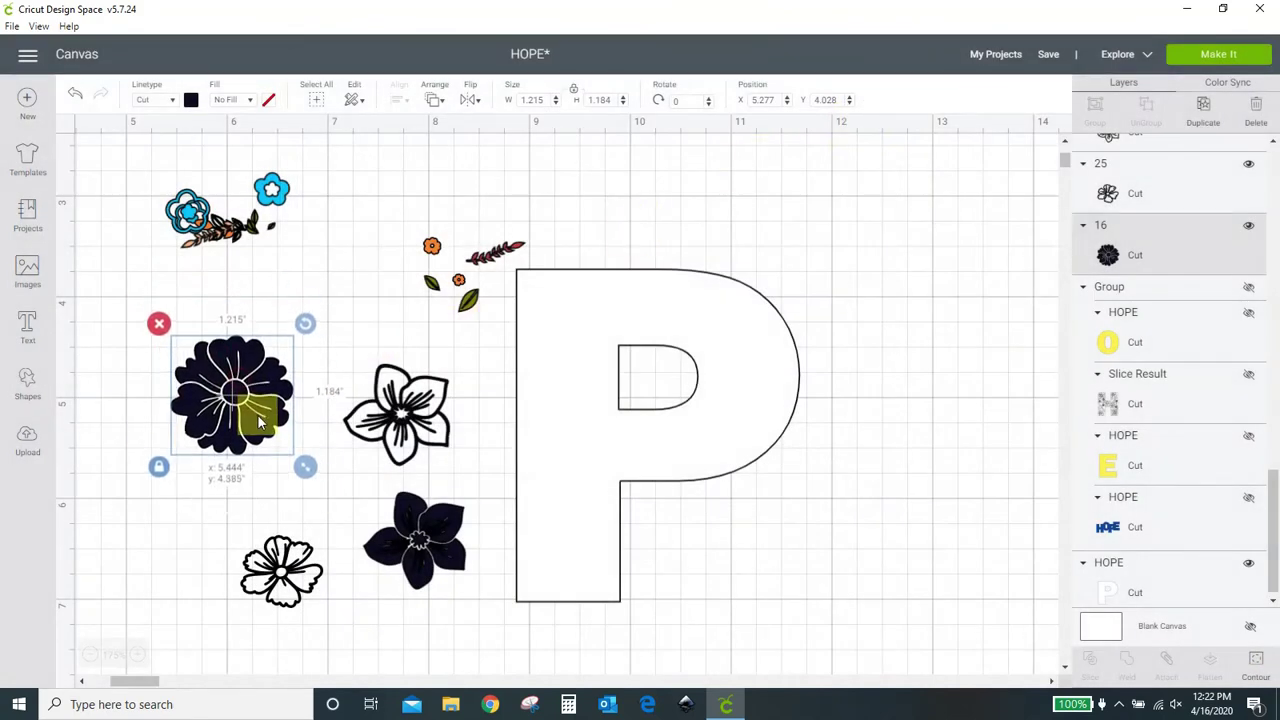
{"action": "left_click", "coordinate": [72, 96]}
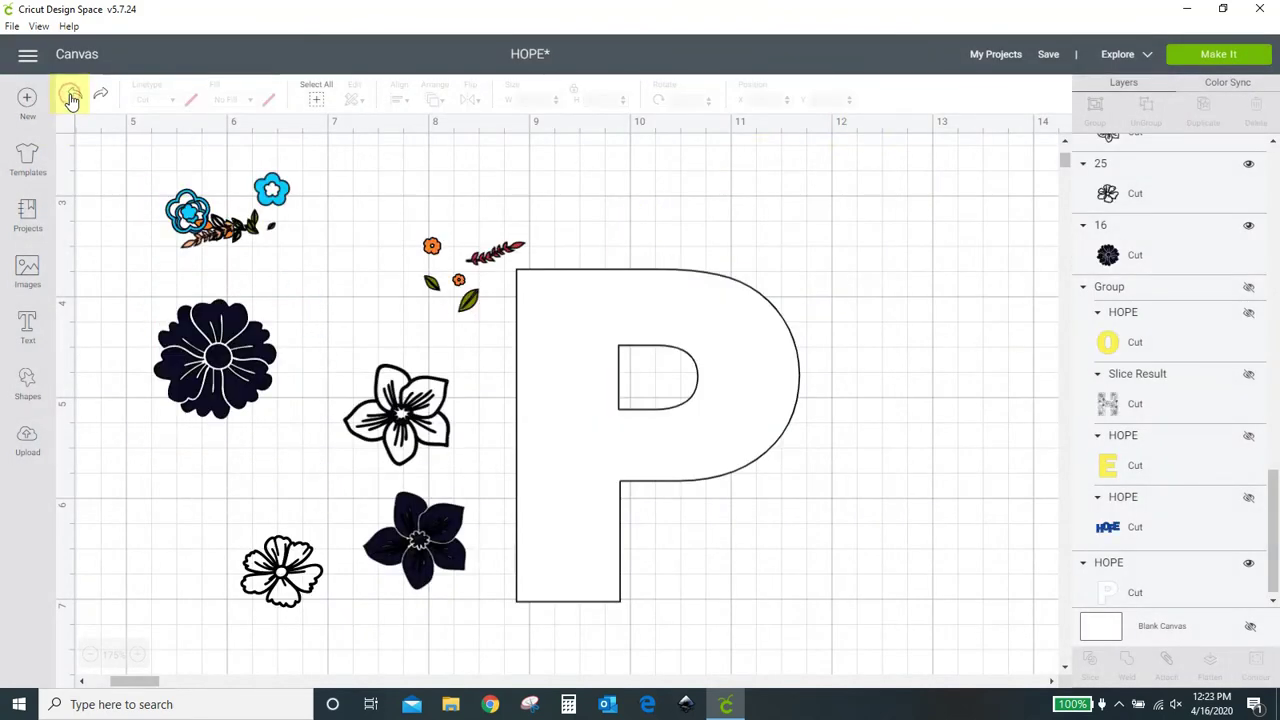
{"action": "left_click", "coordinate": [72, 96]}
{"action": "left_click", "coordinate": [245, 345]}
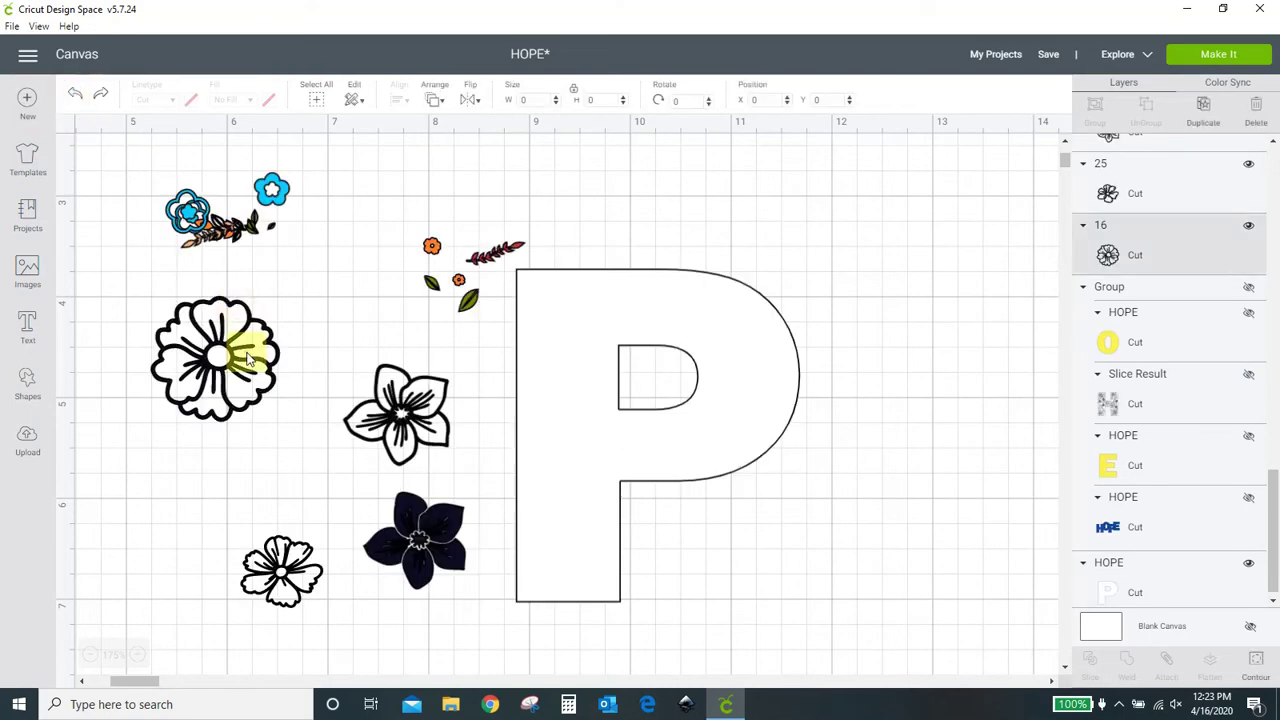
{"action": "left_click", "coordinate": [1205, 110]}
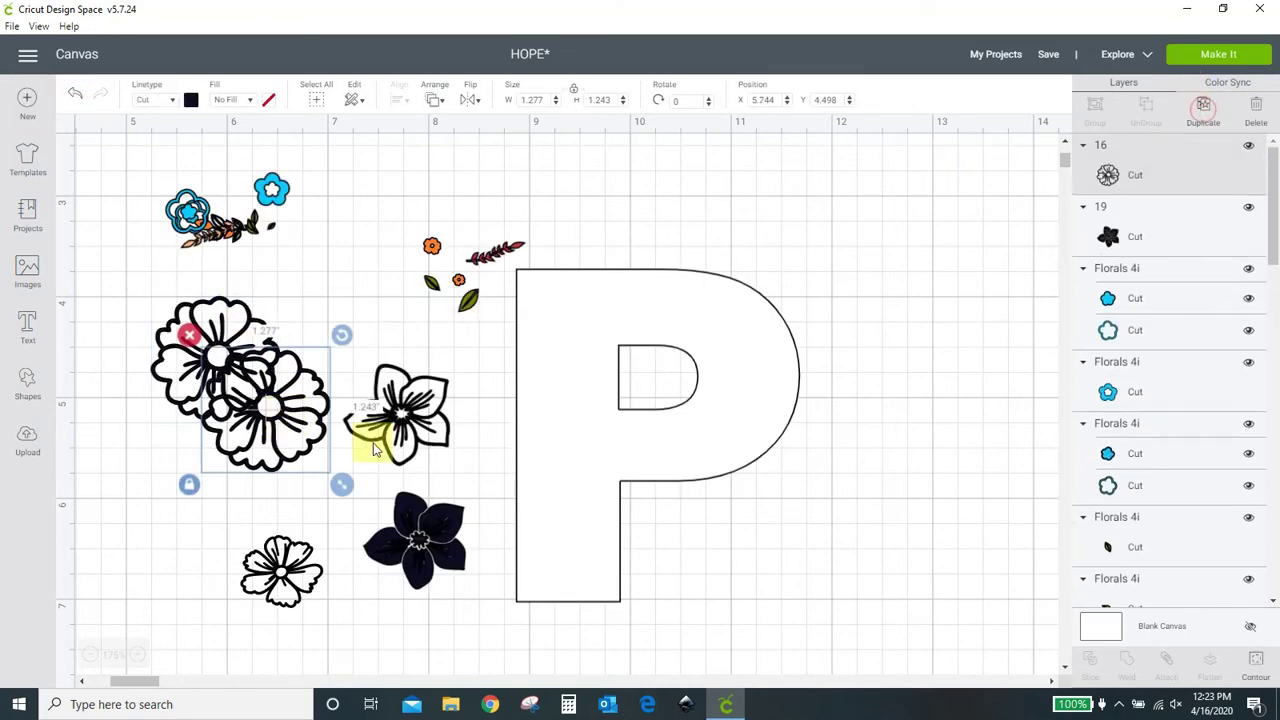
{"action": "left_click", "coordinate": [1254, 664]}
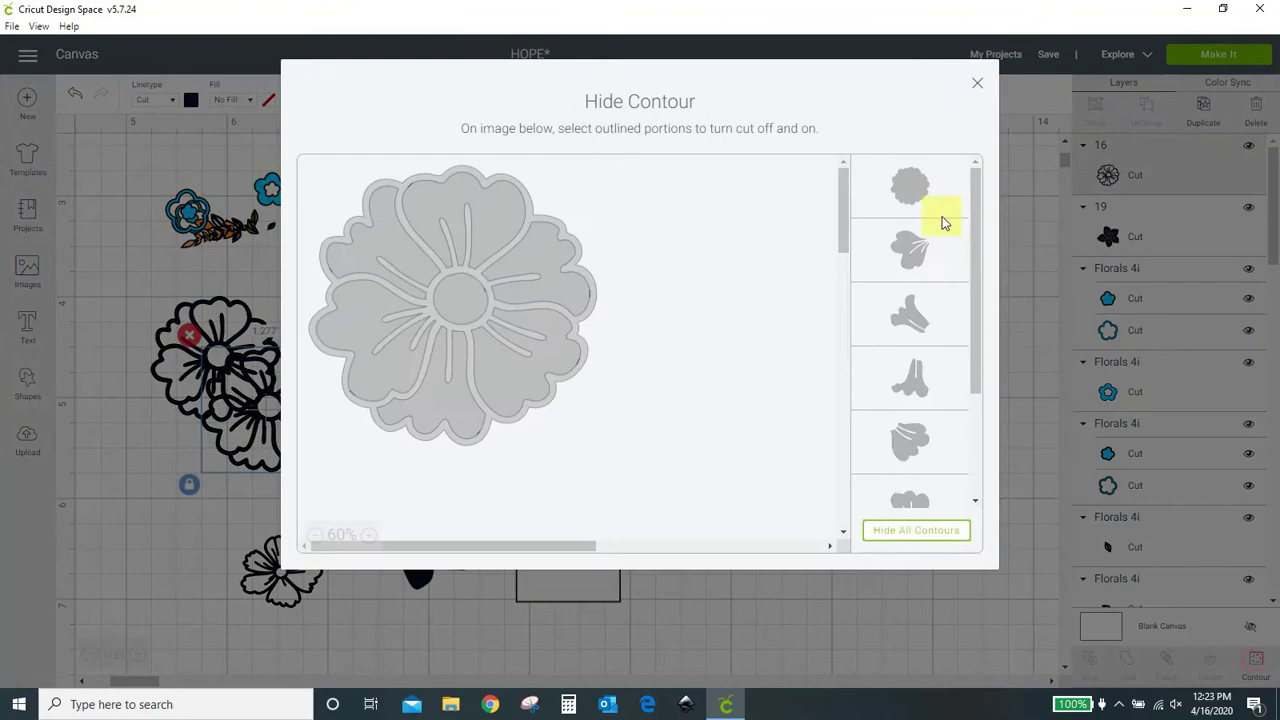
{"action": "left_click", "coordinate": [936, 190]}
{"action": "left_click", "coordinate": [981, 83]}
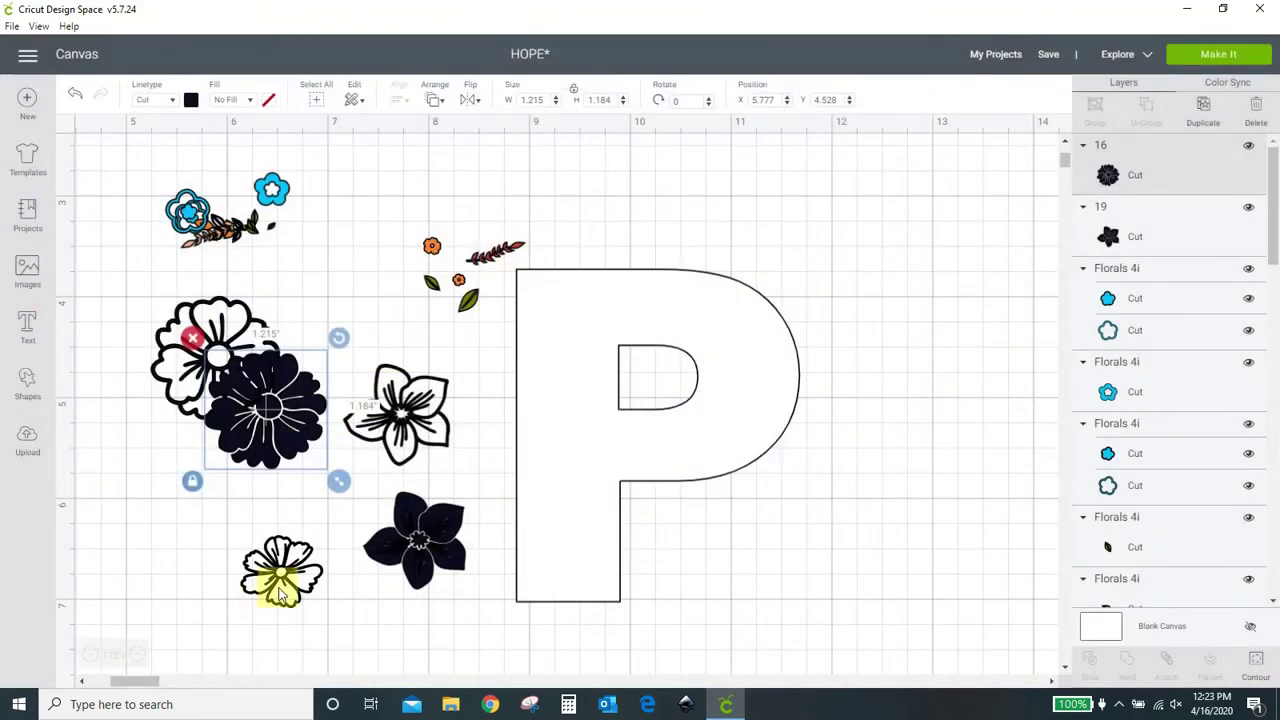
Step: Make a solid copy of the small flower, then move both dark flowers off the outlines
{"action": "left_click", "coordinate": [279, 580]}
{"action": "left_click", "coordinate": [1203, 106]}
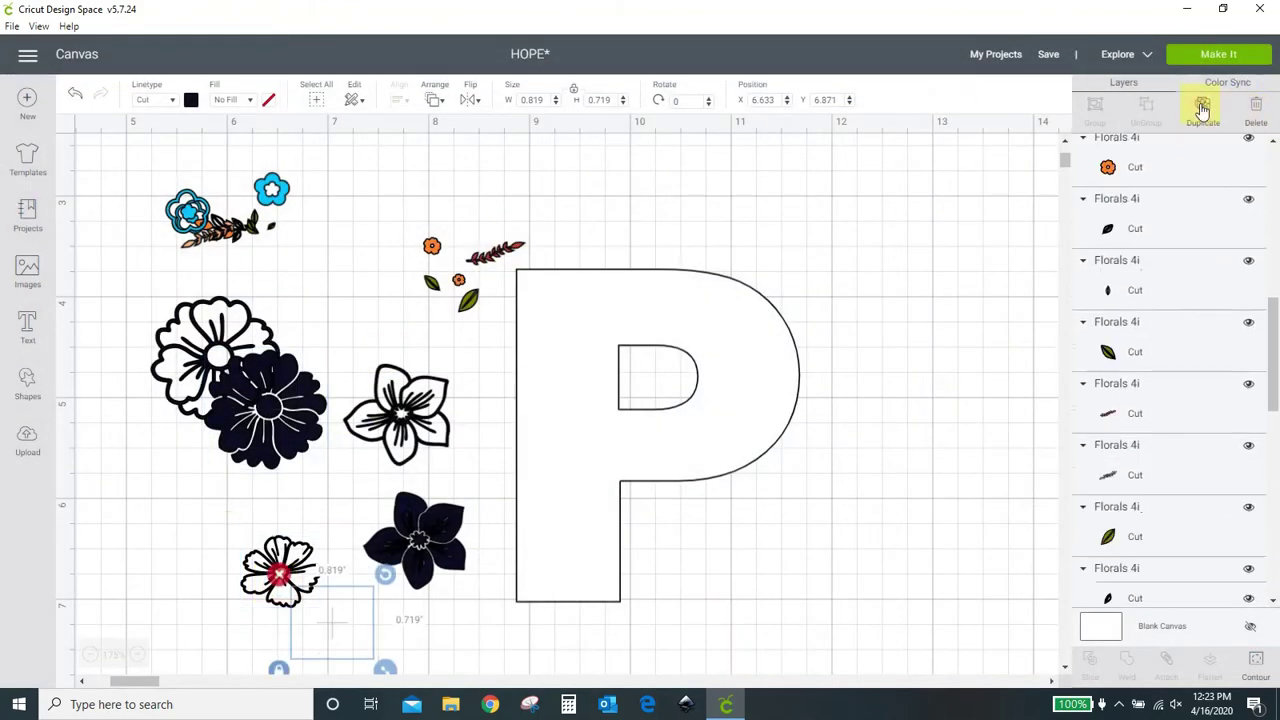
{"action": "left_click", "coordinate": [1255, 664]}
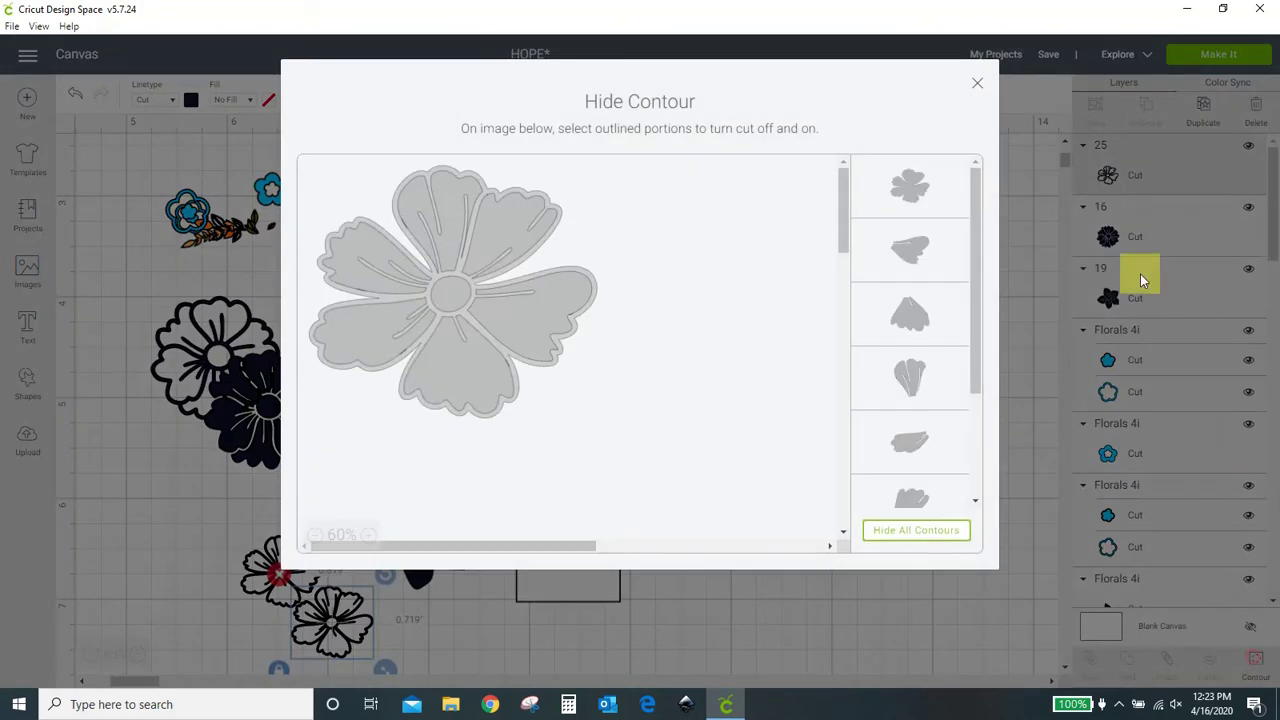
{"action": "left_click", "coordinate": [909, 190]}
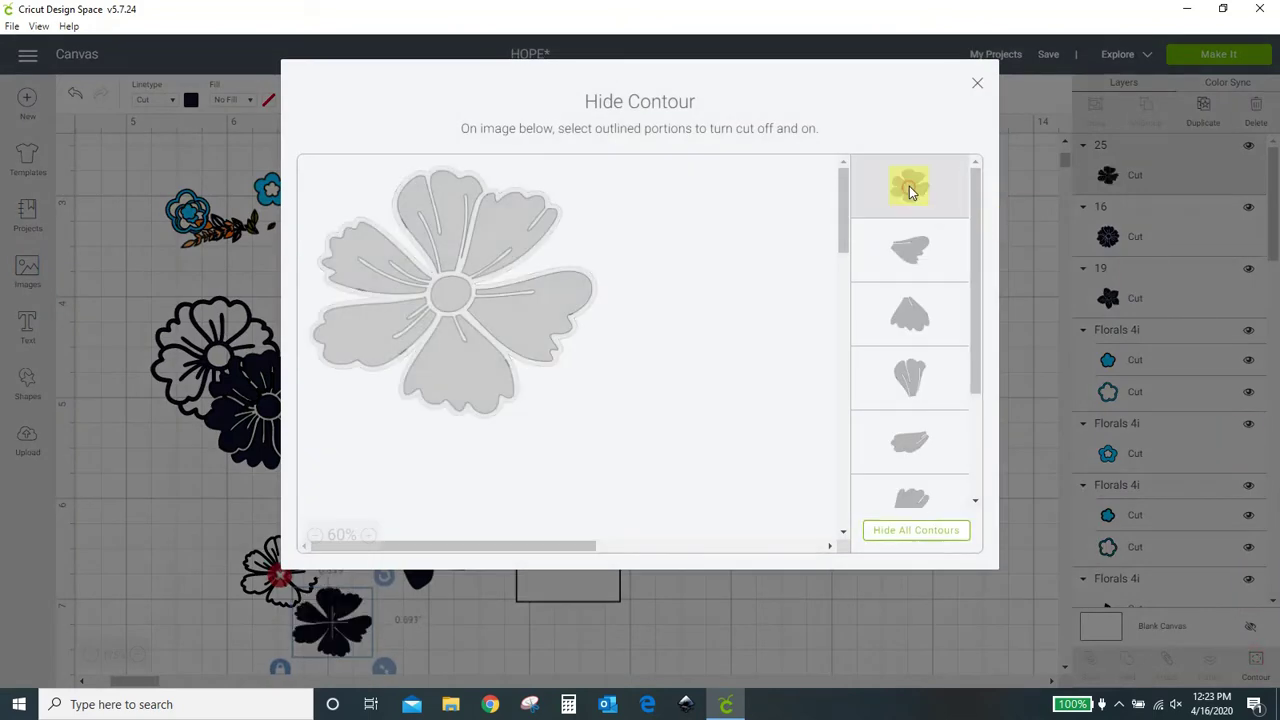
{"action": "left_click", "coordinate": [981, 85]}
{"action": "left_click_drag", "start_coordinate": [329, 614], "coordinate": [150, 608]}
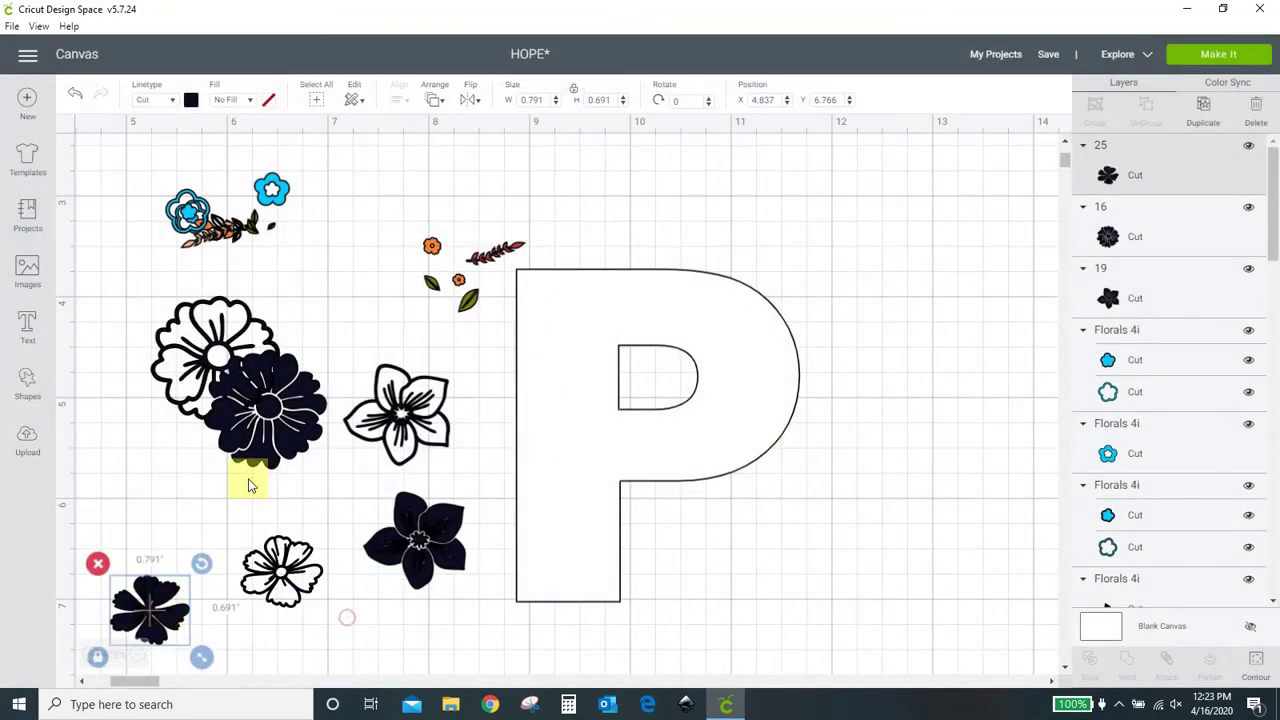
{"action": "left_click_drag", "start_coordinate": [250, 470], "coordinate": [164, 553]}
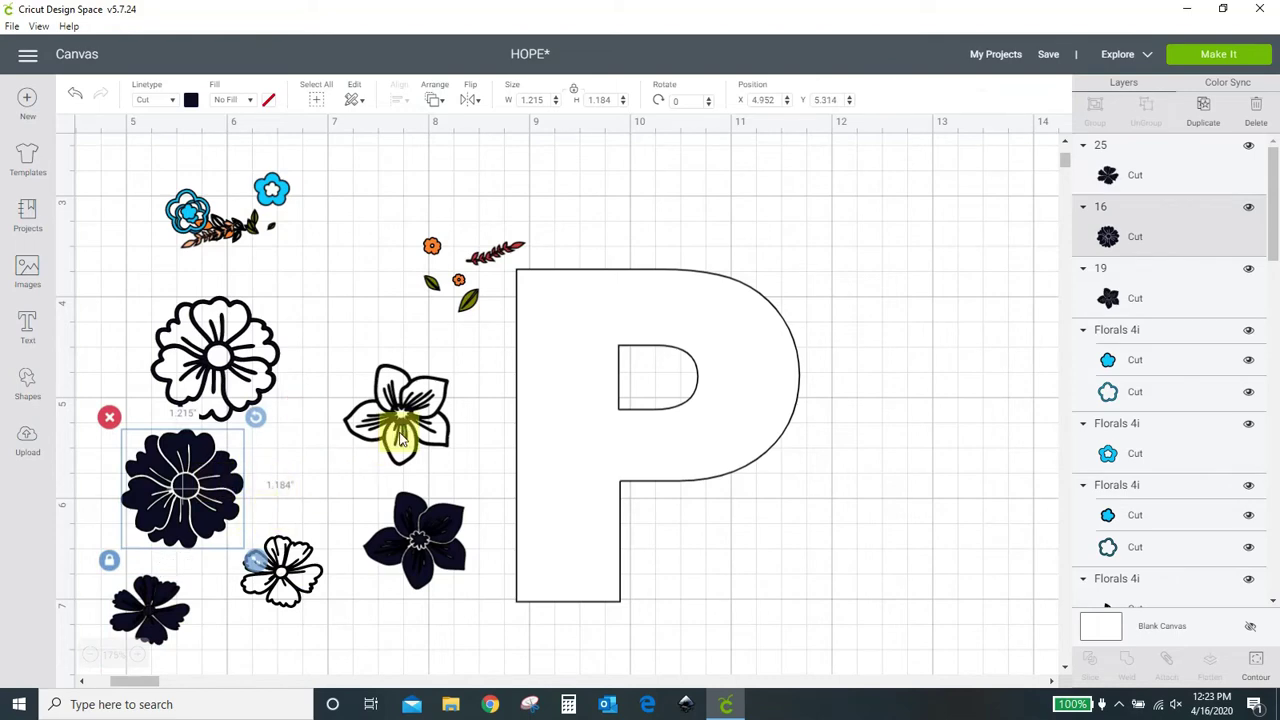
Step: Place the five-petal flower on the P's top-left corner, tilted and enlarged
{"action": "left_click_drag", "start_coordinate": [402, 425], "coordinate": [572, 336]}
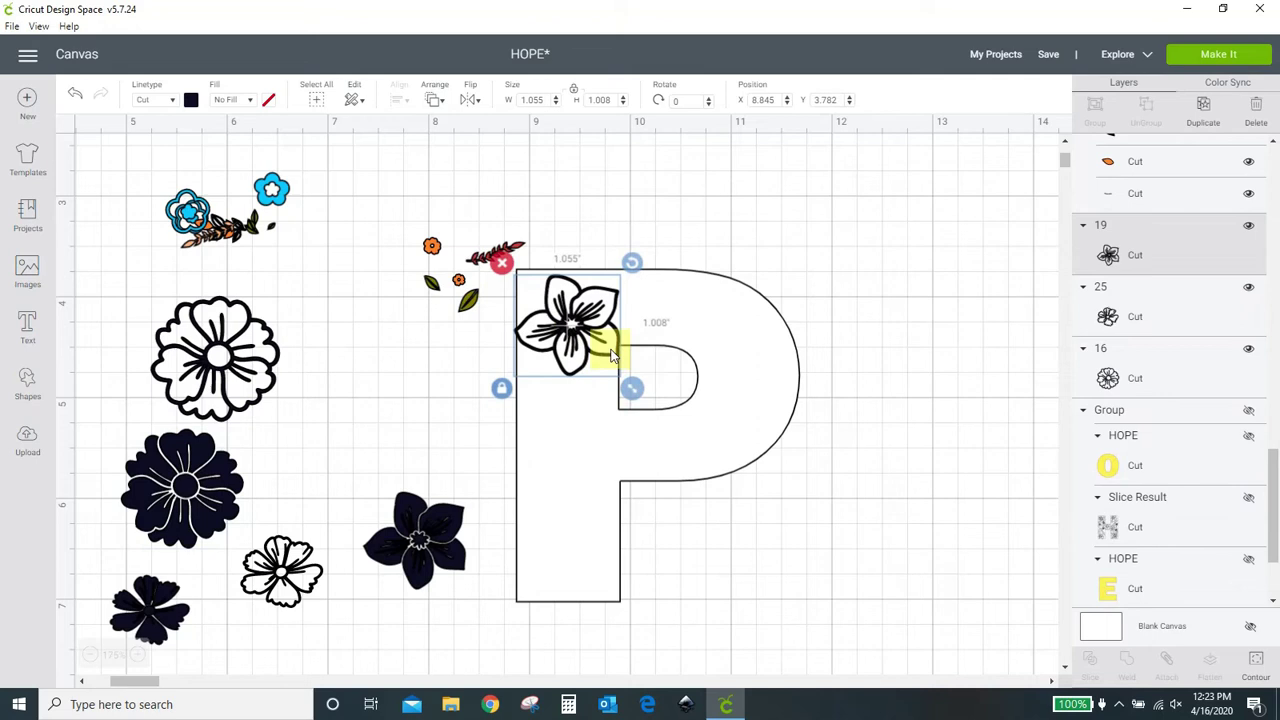
{"action": "left_click_drag", "start_coordinate": [588, 329], "coordinate": [584, 324]}
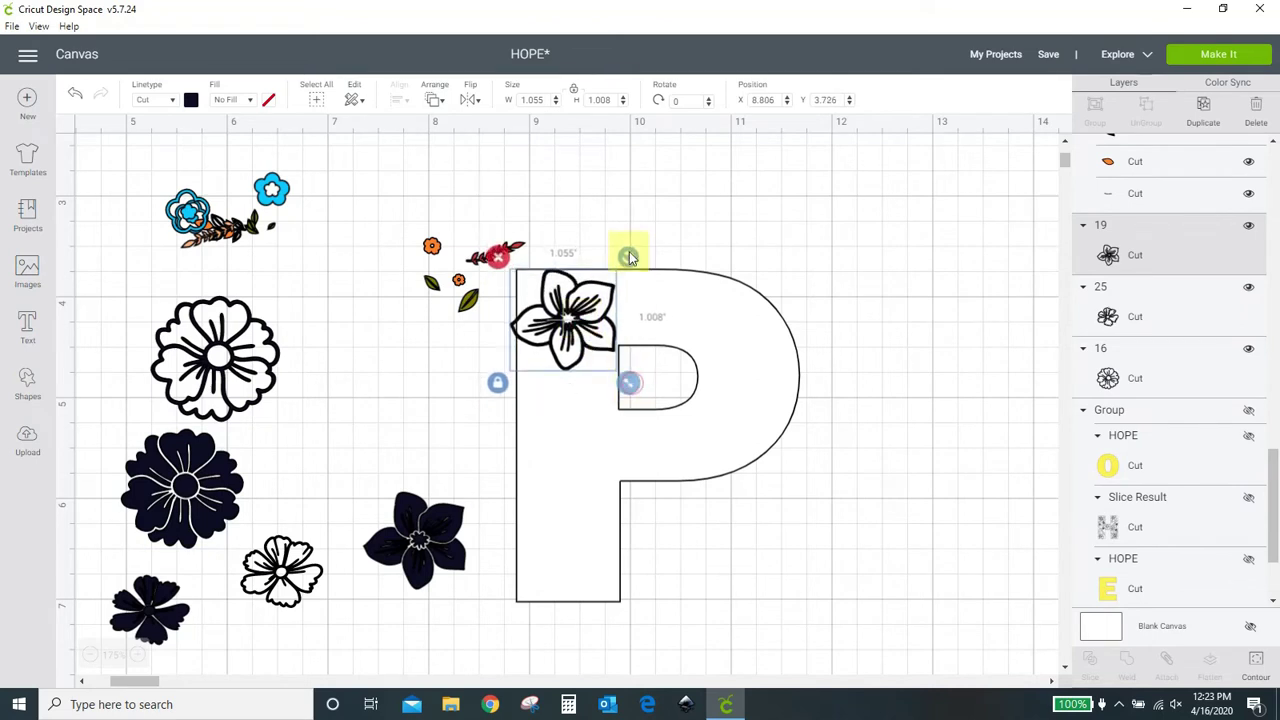
{"action": "left_click_drag", "start_coordinate": [627, 257], "coordinate": [610, 212]}
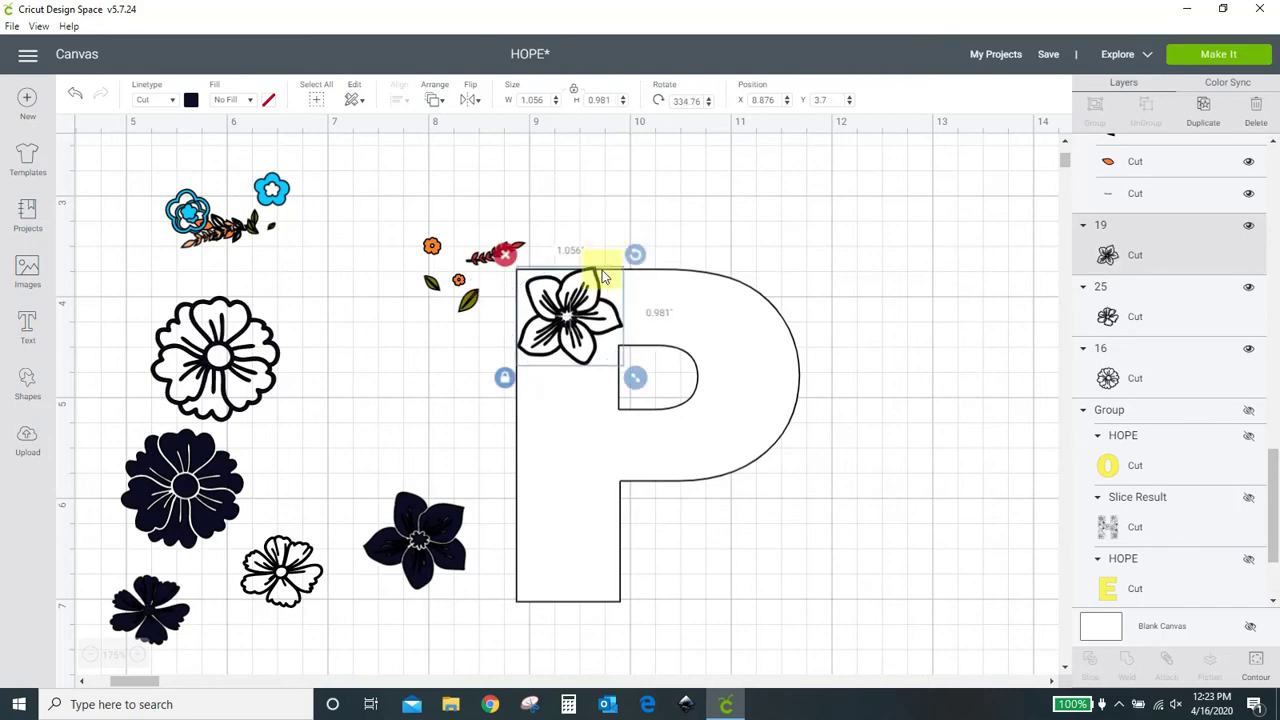
{"action": "left_click_drag", "start_coordinate": [584, 310], "coordinate": [562, 318]}
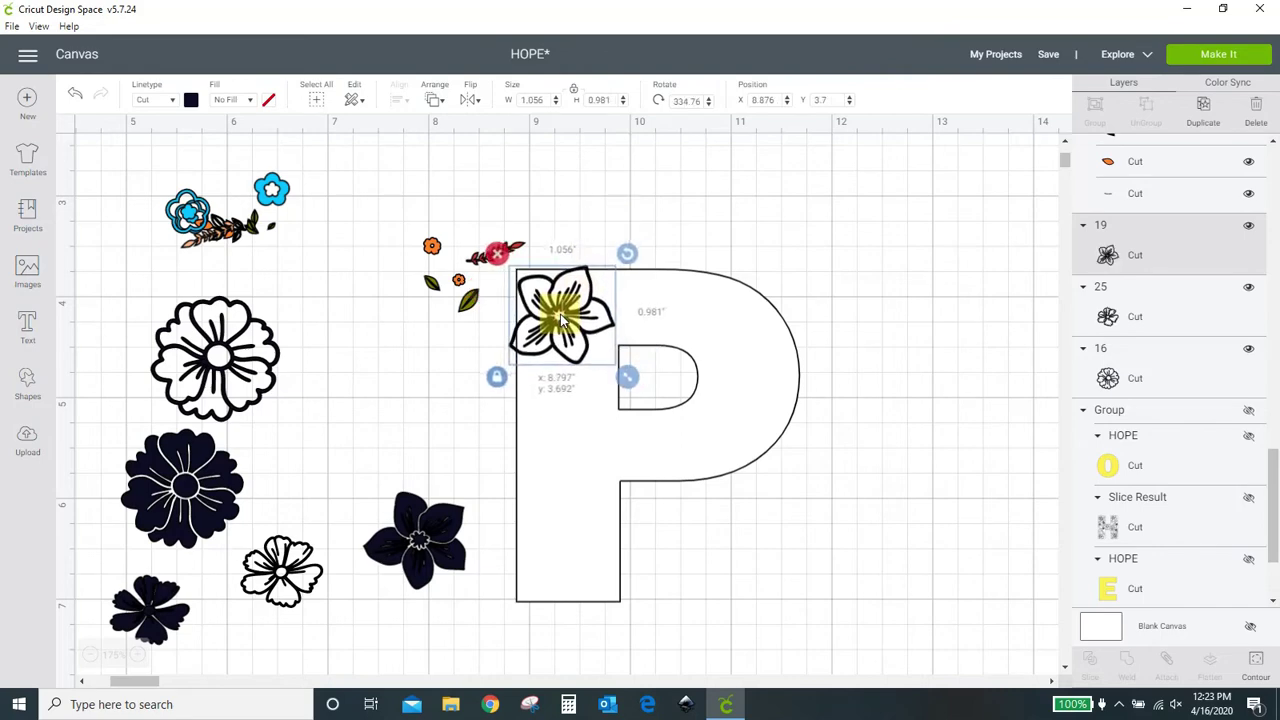
{"action": "left_click_drag", "start_coordinate": [628, 380], "coordinate": [645, 393]}
{"action": "left_click_drag", "start_coordinate": [590, 342], "coordinate": [666, 349]}
{"action": "left_click_drag", "start_coordinate": [586, 340], "coordinate": [586, 330]}
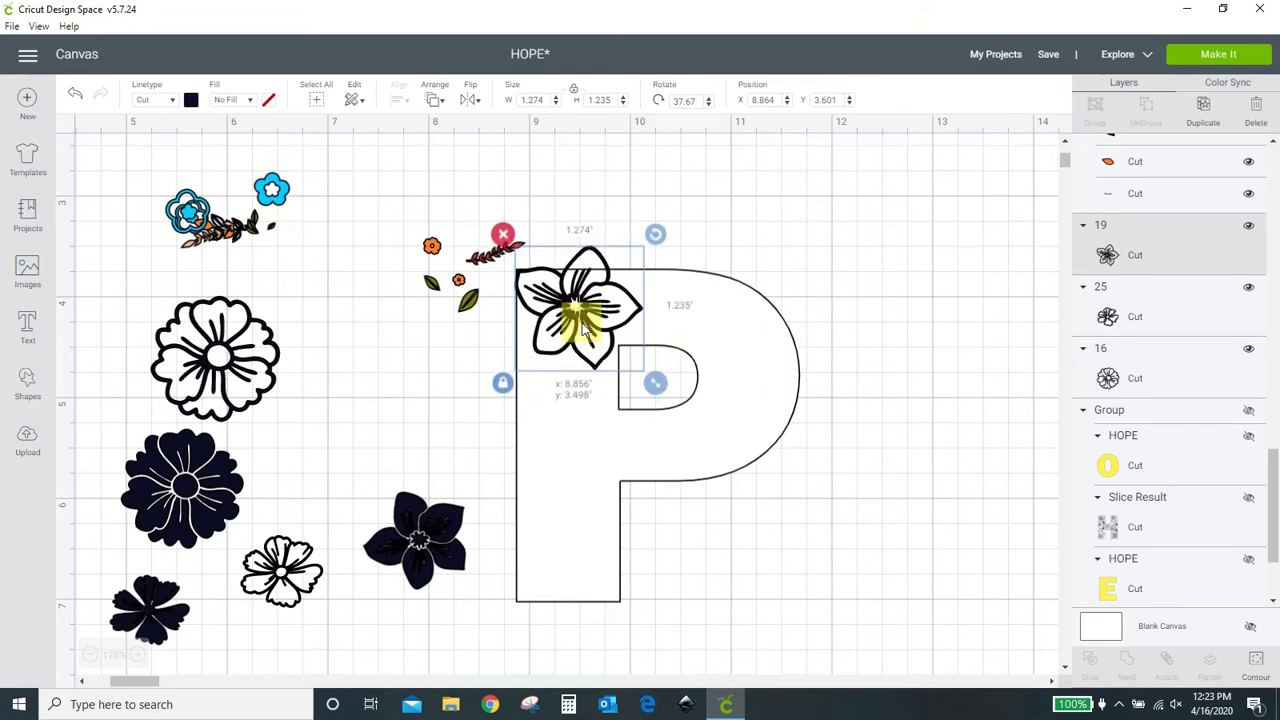
{"action": "left_click_drag", "start_coordinate": [593, 338], "coordinate": [595, 344]}
Step: Fine-tune the flower's position slightly upward and check the result
{"action": "left_click", "coordinate": [481, 347]}
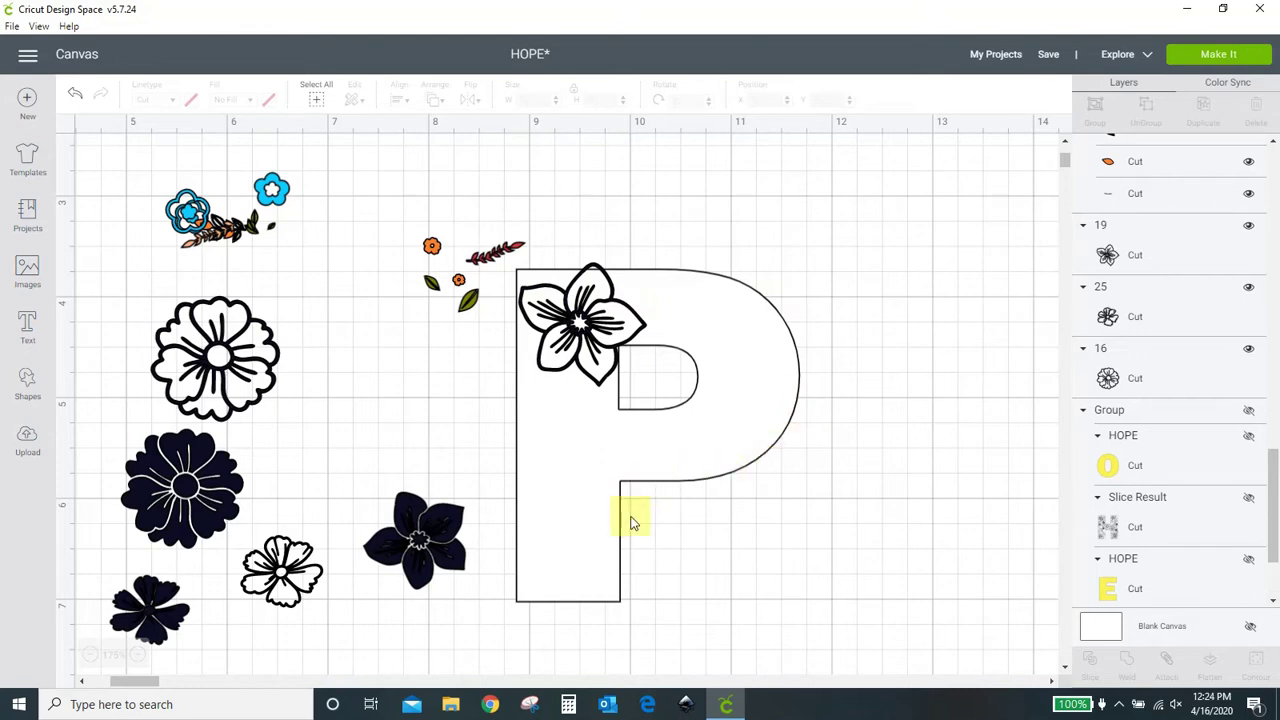
{"action": "left_click", "coordinate": [592, 318]}
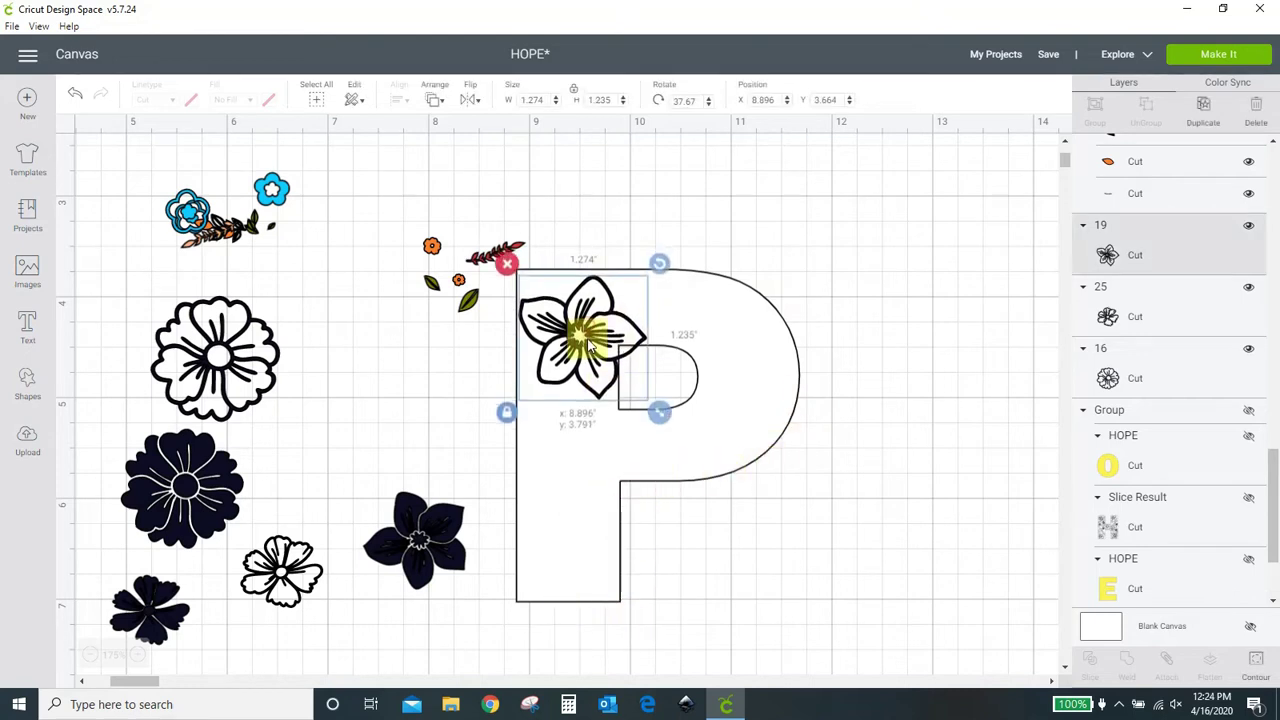
{"action": "left_click", "coordinate": [906, 422]}
{"action": "left_click_drag", "start_coordinate": [592, 345], "coordinate": [588, 333]}
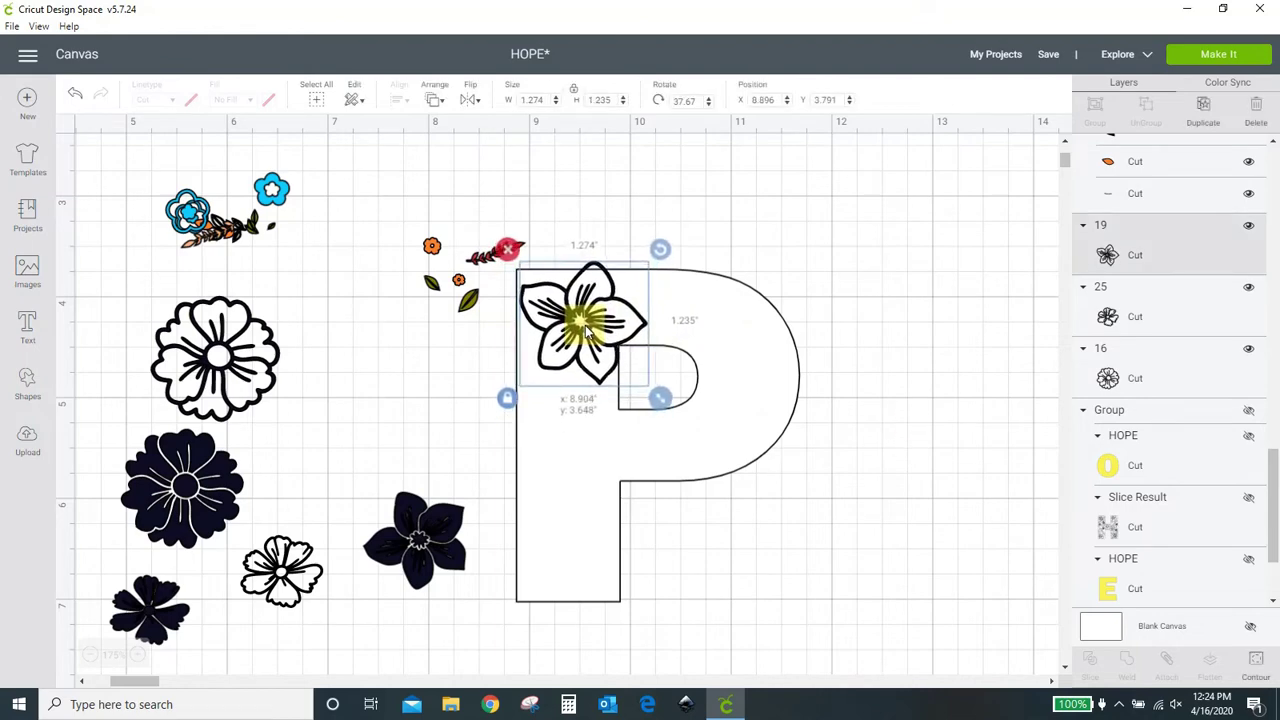
{"action": "left_click", "coordinate": [419, 408]}
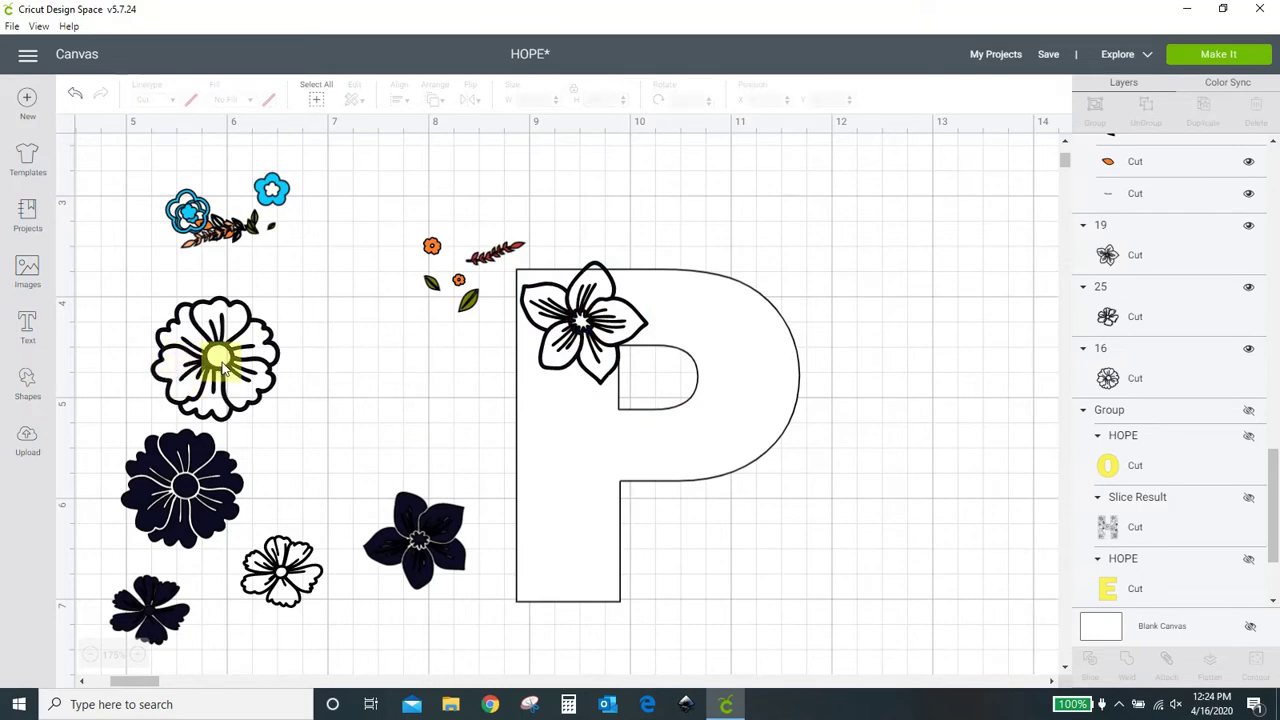
Step: Shrink the round flower into the P's bowl and the small flower into the lower stem
{"action": "left_click_drag", "start_coordinate": [216, 364], "coordinate": [338, 378]}
{"action": "left_click_drag", "start_coordinate": [413, 450], "coordinate": [768, 395]}
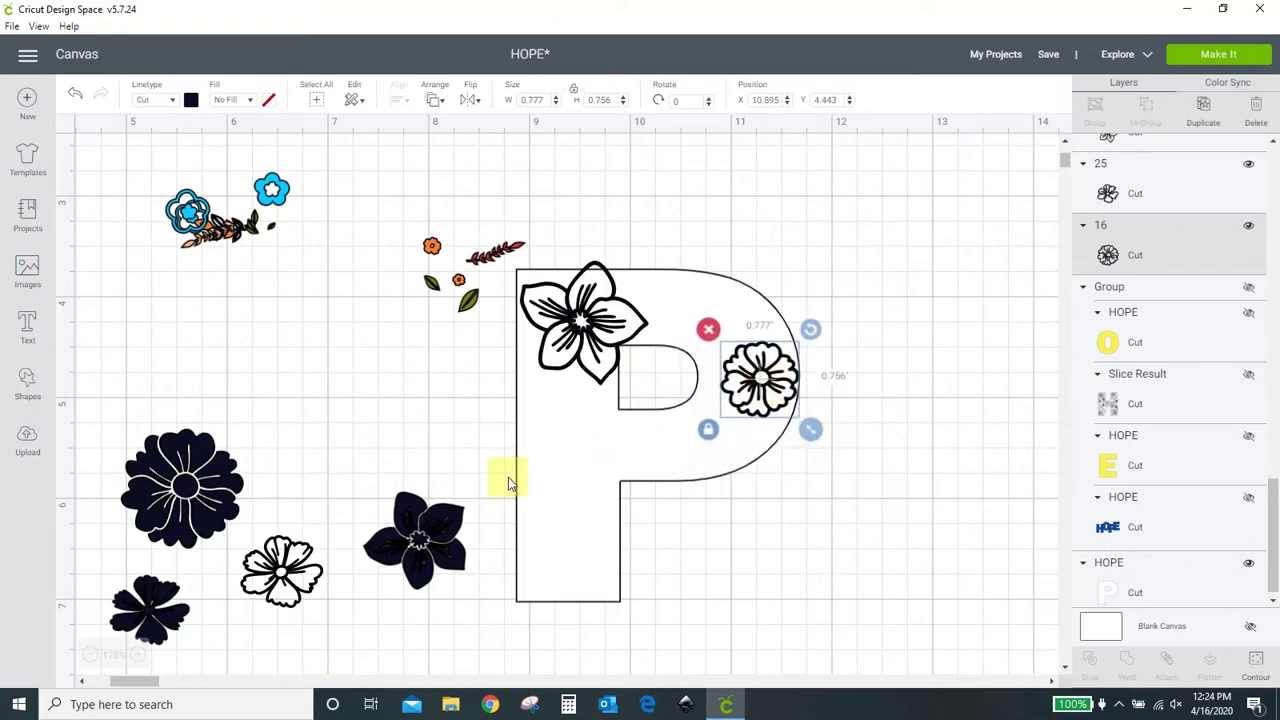
{"action": "left_click_drag", "start_coordinate": [286, 557], "coordinate": [325, 604]}
{"action": "left_click_drag", "start_coordinate": [436, 609], "coordinate": [634, 571]}
{"action": "mouse_move", "coordinate": [586, 523]}
{"action": "left_mouse_down"}
{"action": "mouse_move", "coordinate": [565, 578]}
{"action": "mouse_move", "coordinate": [588, 520]}
{"action": "left_mouse_up"}
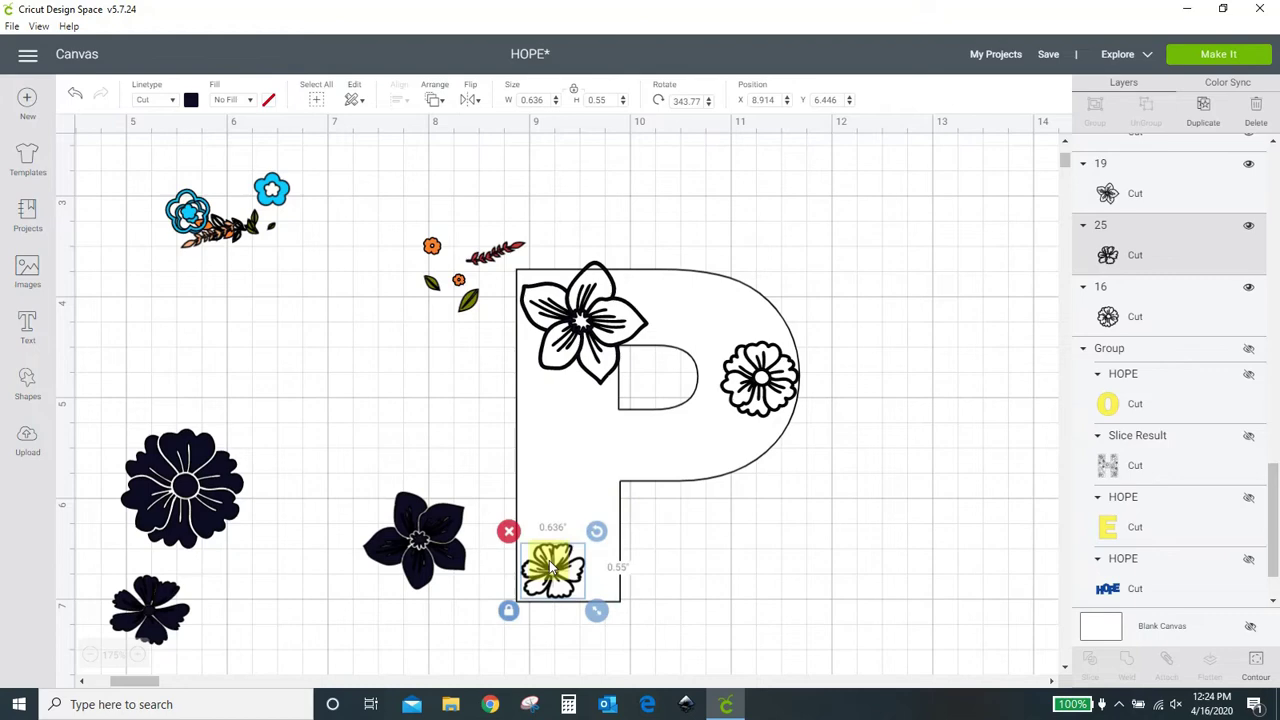
{"action": "left_click_drag", "start_coordinate": [555, 583], "coordinate": [543, 580]}
Step: Duplicate the five-petal flower, shrink the copy to about 0.75 inch, and place it in the stem
{"action": "left_click", "coordinate": [617, 318]}
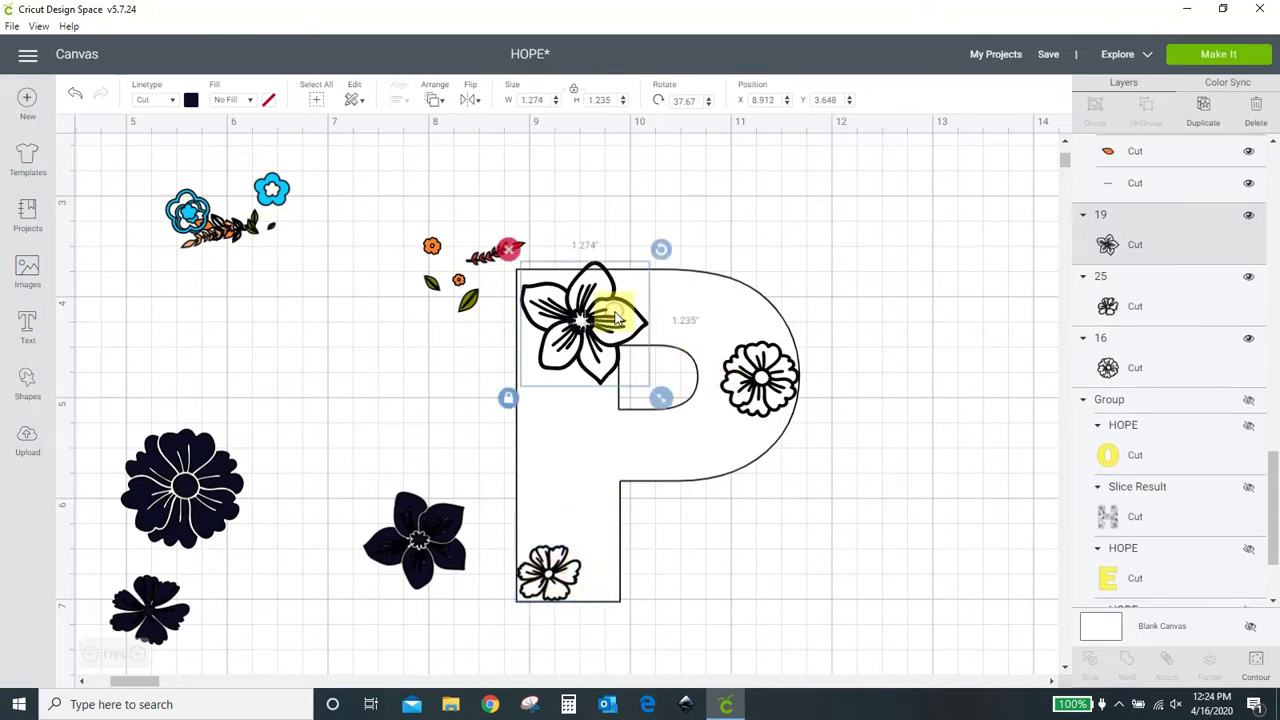
{"action": "left_click", "coordinate": [1205, 118]}
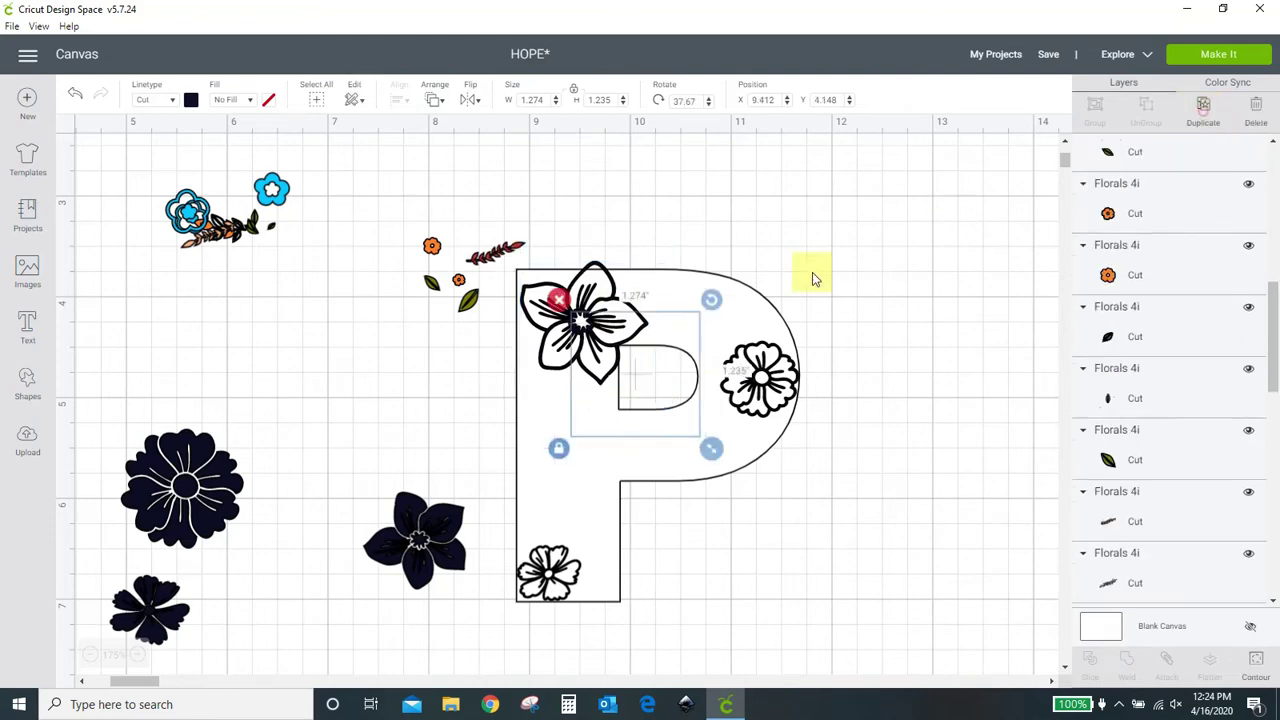
{"action": "left_click_drag", "start_coordinate": [718, 451], "coordinate": [660, 438]}
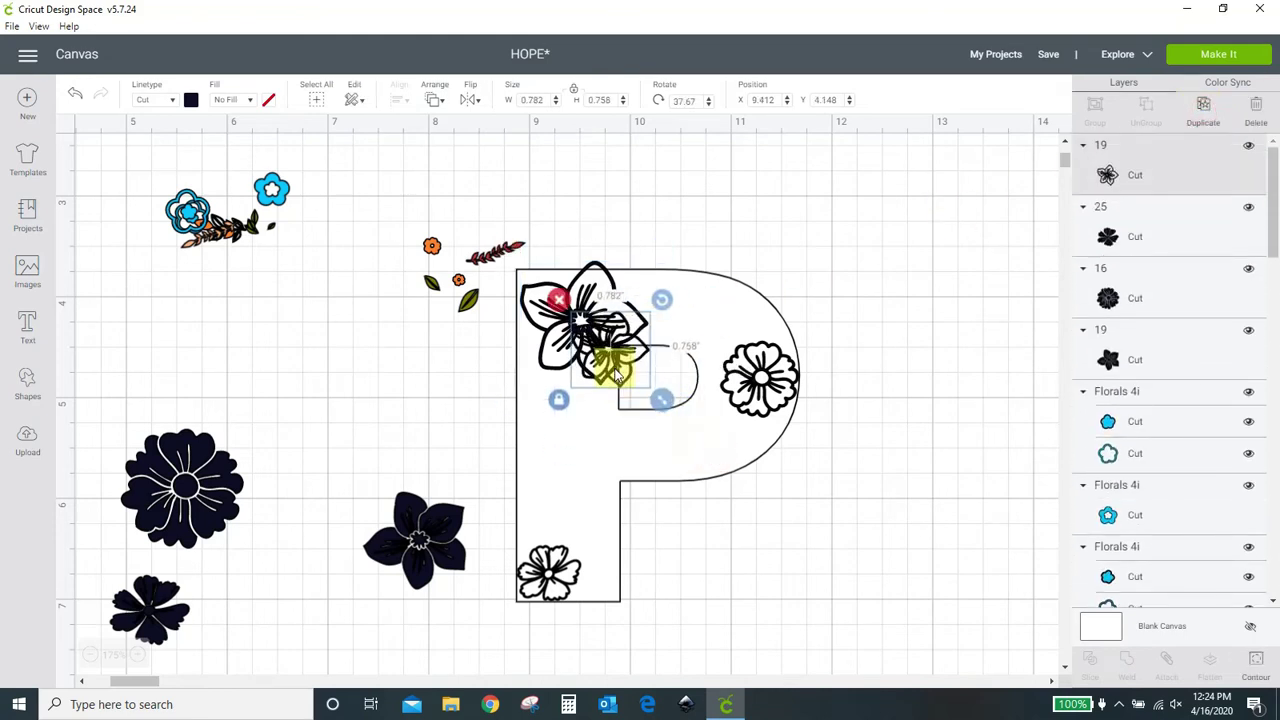
{"action": "left_click_drag", "start_coordinate": [608, 363], "coordinate": [582, 537]}
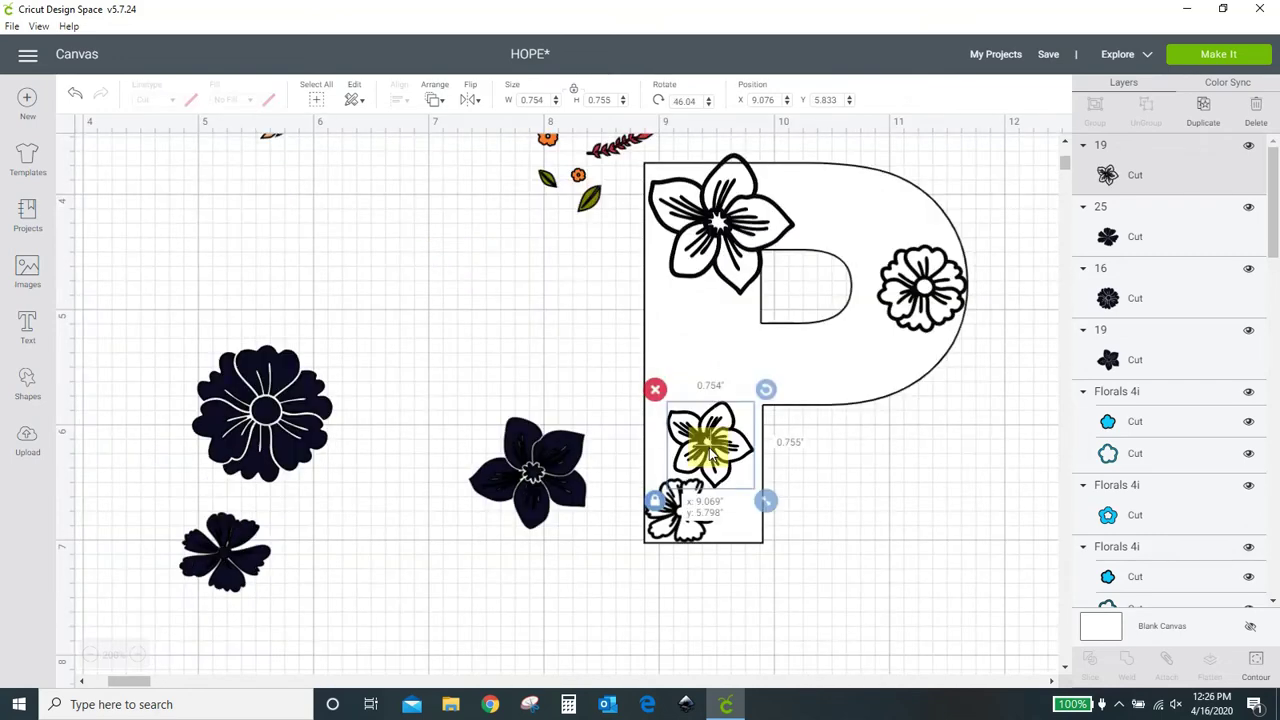
{"action": "left_click_drag", "start_coordinate": [712, 453], "coordinate": [721, 456]}
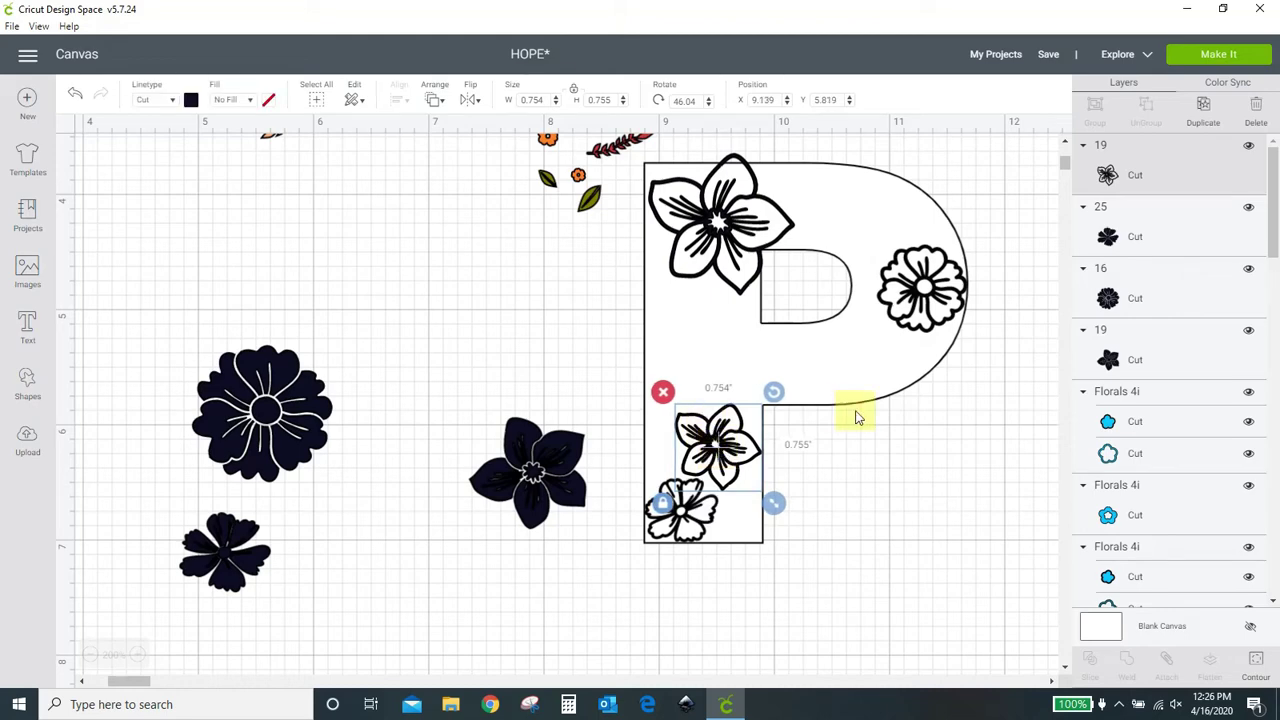
Step: Duplicate the round flower, shrink the copy, and place it in the P's middle
{"action": "left_click", "coordinate": [909, 314]}
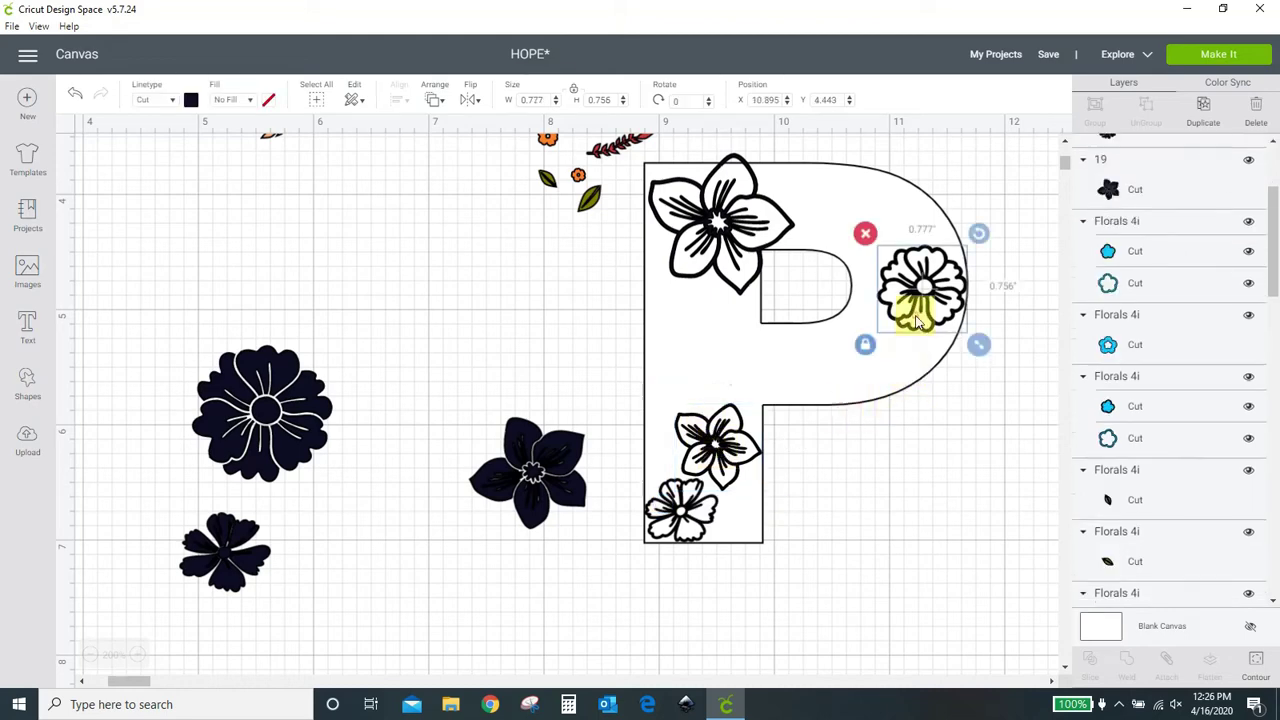
{"action": "left_click", "coordinate": [1203, 108]}
{"action": "left_click_drag", "start_coordinate": [975, 345], "coordinate": [777, 368]}
{"action": "left_click_drag", "start_coordinate": [846, 418], "coordinate": [826, 404]}
{"action": "left_click_drag", "start_coordinate": [771, 357], "coordinate": [752, 377]}
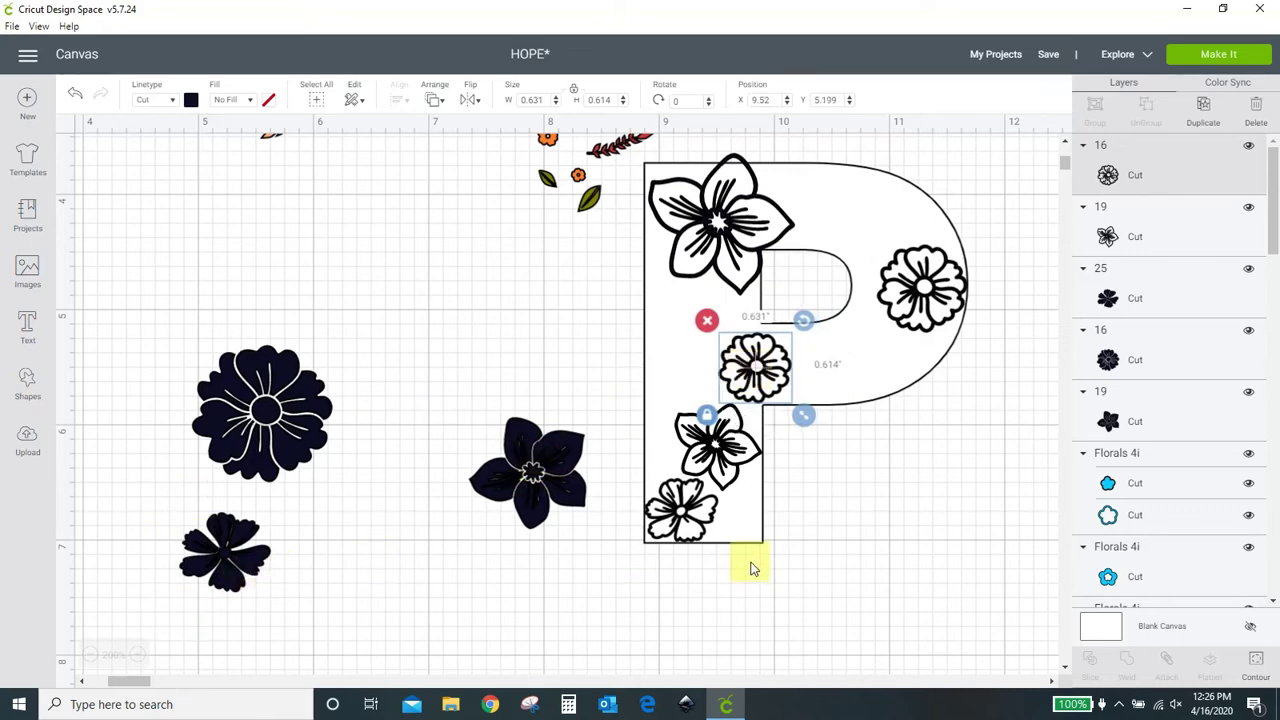
Step: Copy the small bottom flower into the upper bowl, resized to 0.644 × 0.565 inches and rotated
{"action": "left_click", "coordinate": [688, 518]}
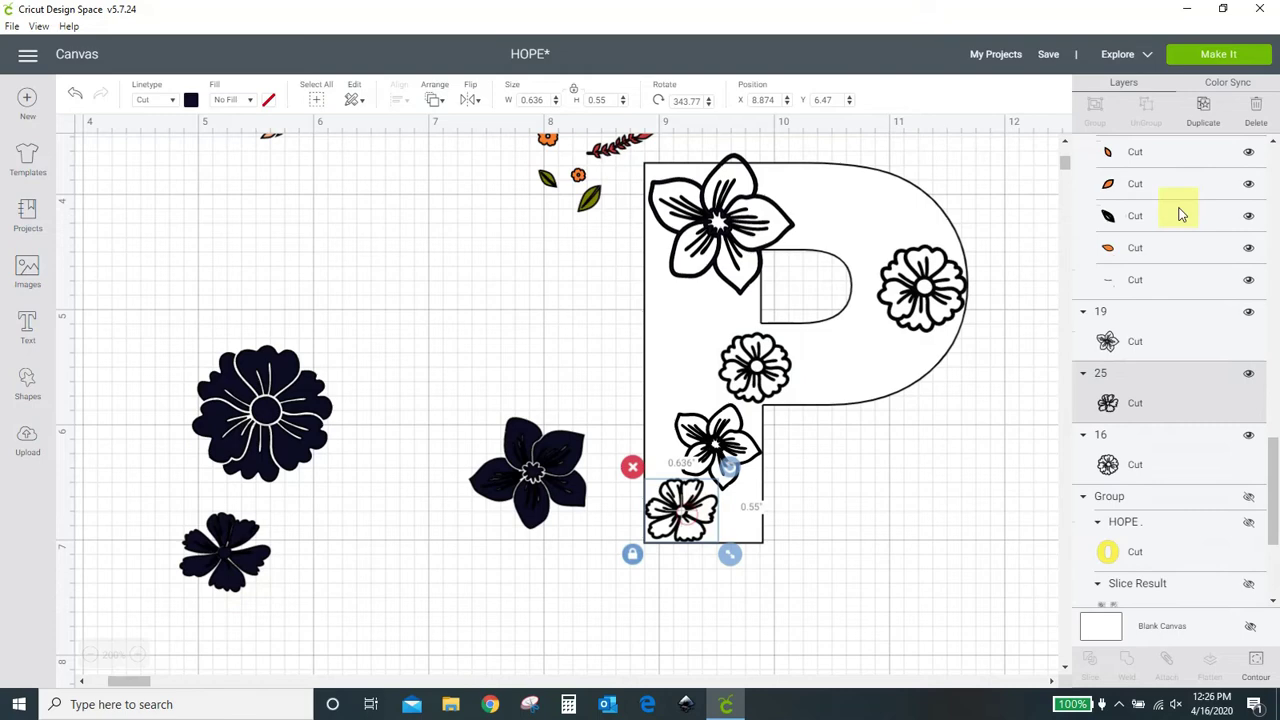
{"action": "left_click", "coordinate": [1203, 106]}
{"action": "left_click_drag", "start_coordinate": [740, 552], "coordinate": [857, 214]}
{"action": "left_click_drag", "start_coordinate": [908, 265], "coordinate": [932, 283]}
{"action": "mouse_move", "coordinate": [875, 233]}
{"action": "left_mouse_down"}
{"action": "mouse_move", "coordinate": [857, 357]}
{"action": "mouse_move", "coordinate": [857, 218]}
{"action": "mouse_move", "coordinate": [869, 220]}
{"action": "left_mouse_up"}
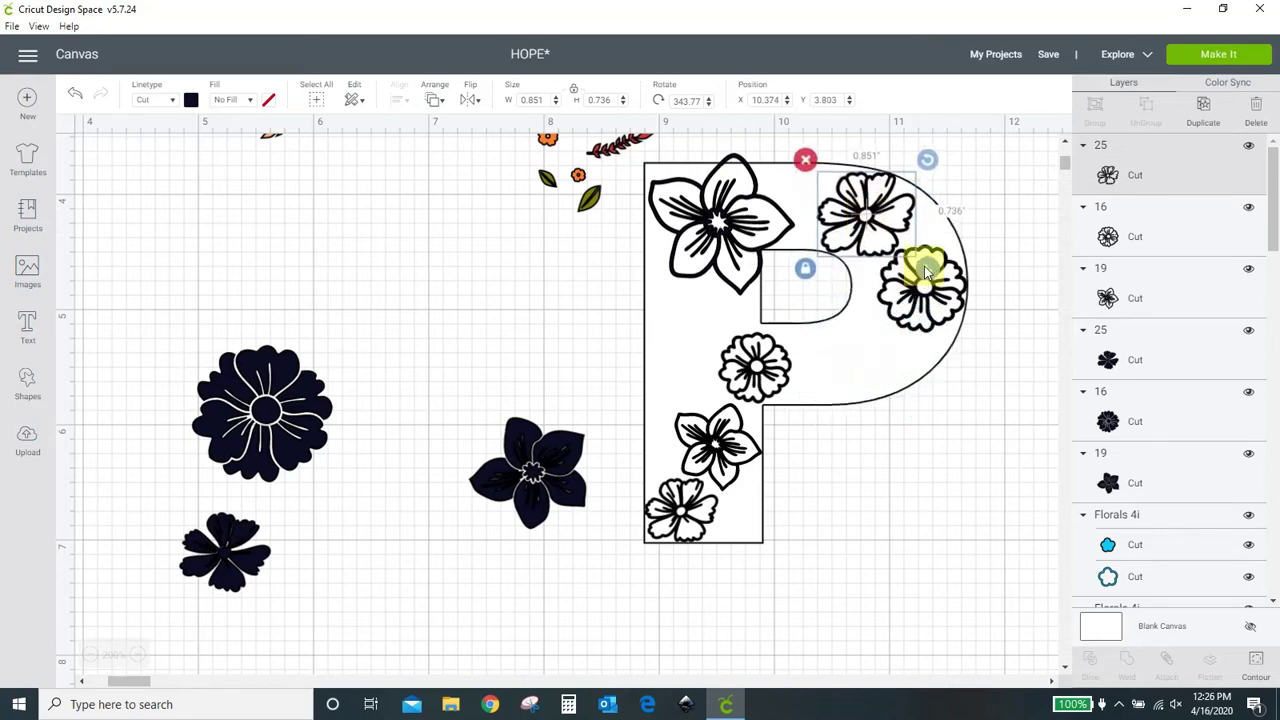
{"action": "left_click_drag", "start_coordinate": [925, 271], "coordinate": [897, 253]}
{"action": "left_click_drag", "start_coordinate": [871, 206], "coordinate": [921, 226]}
{"action": "left_click_drag", "start_coordinate": [943, 170], "coordinate": [925, 230]}
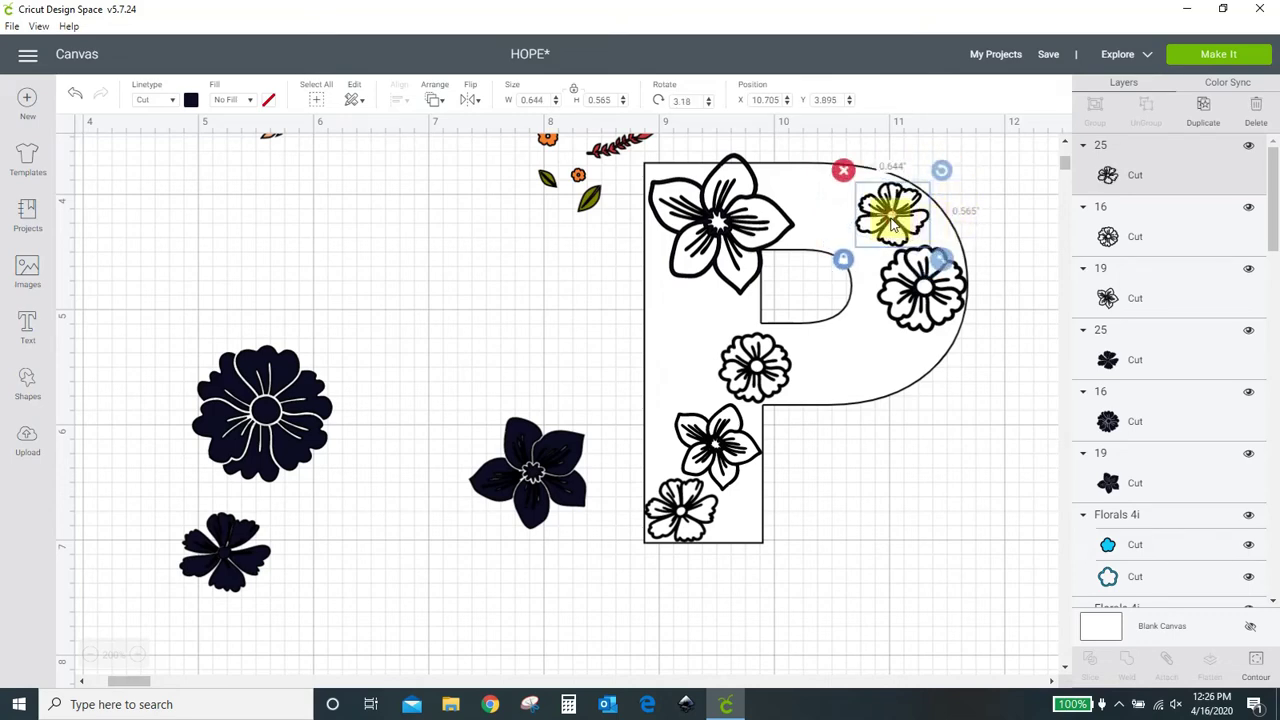
{"action": "left_click_drag", "start_coordinate": [891, 222], "coordinate": [890, 221]}
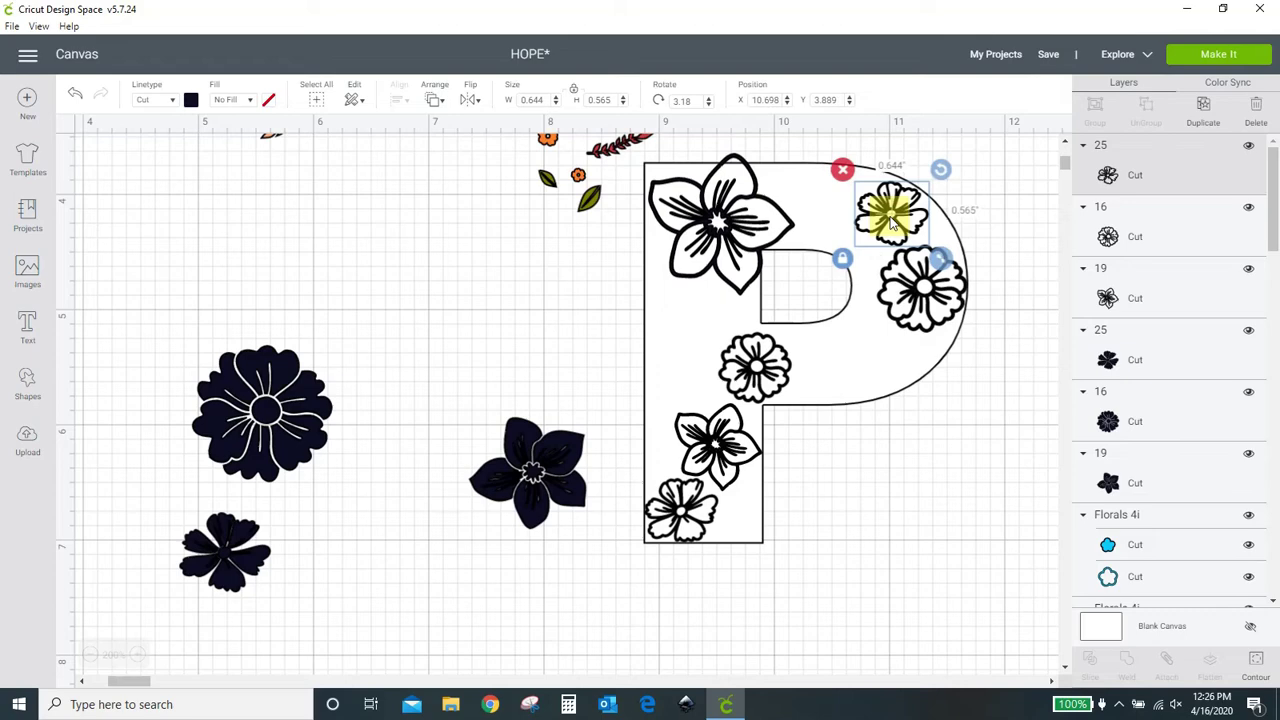
{"action": "left_click", "coordinate": [972, 547]}
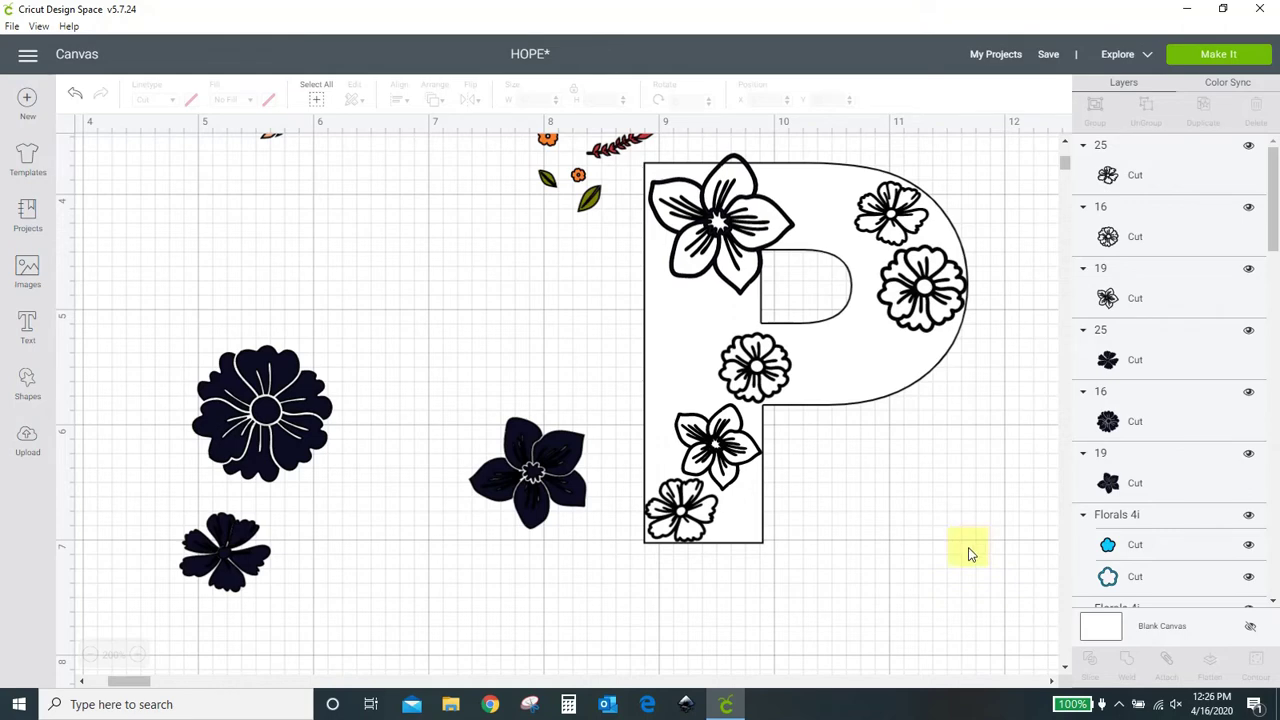
{"action": "scroll", "coordinate": [960, 582], "scroll_direction": "up", "scroll_amount": 2}
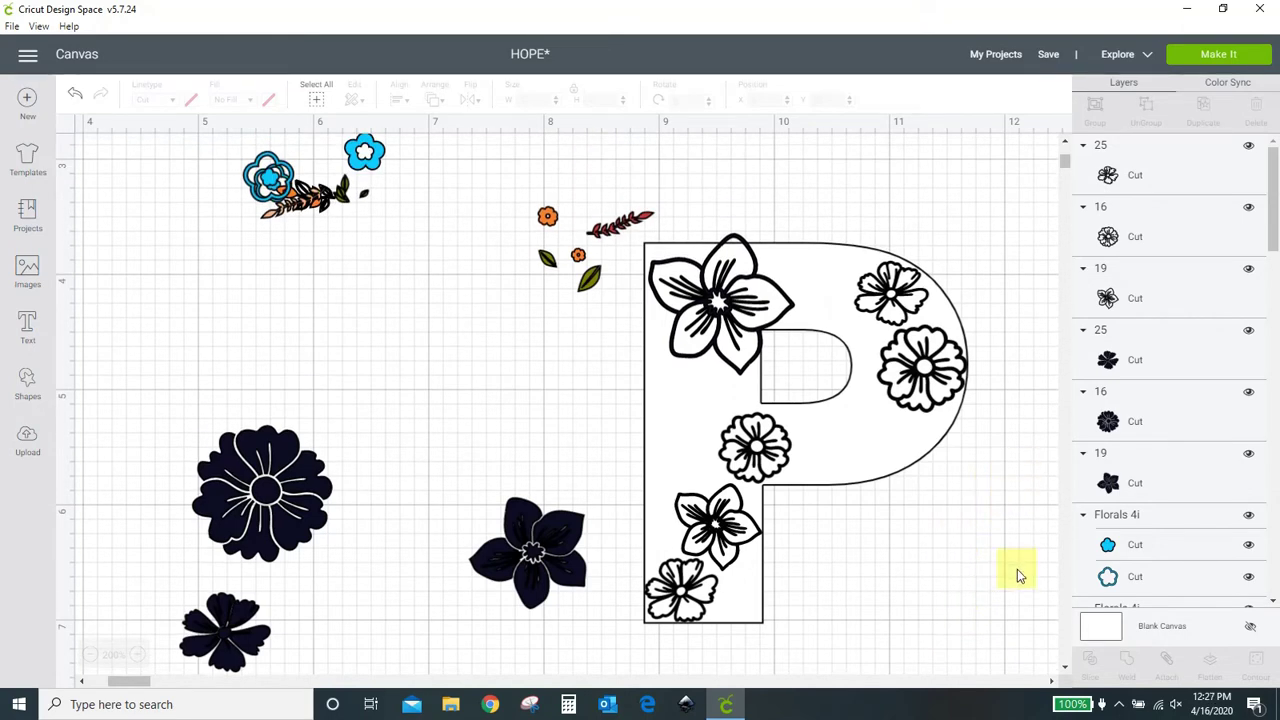
Step: Enlarge, rotate about 45 degrees and narrow a small green leaf on the P
{"action": "left_click", "coordinate": [590, 285]}
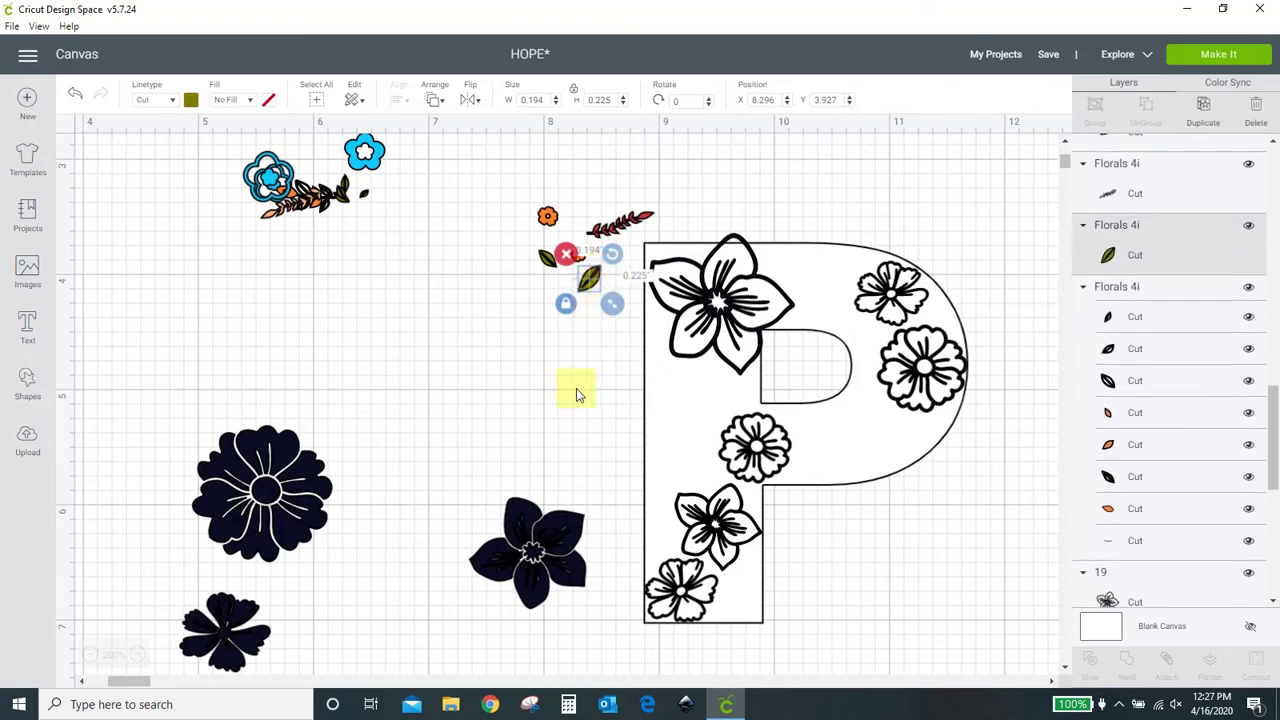
{"action": "left_click_drag", "start_coordinate": [608, 312], "coordinate": [617, 425]}
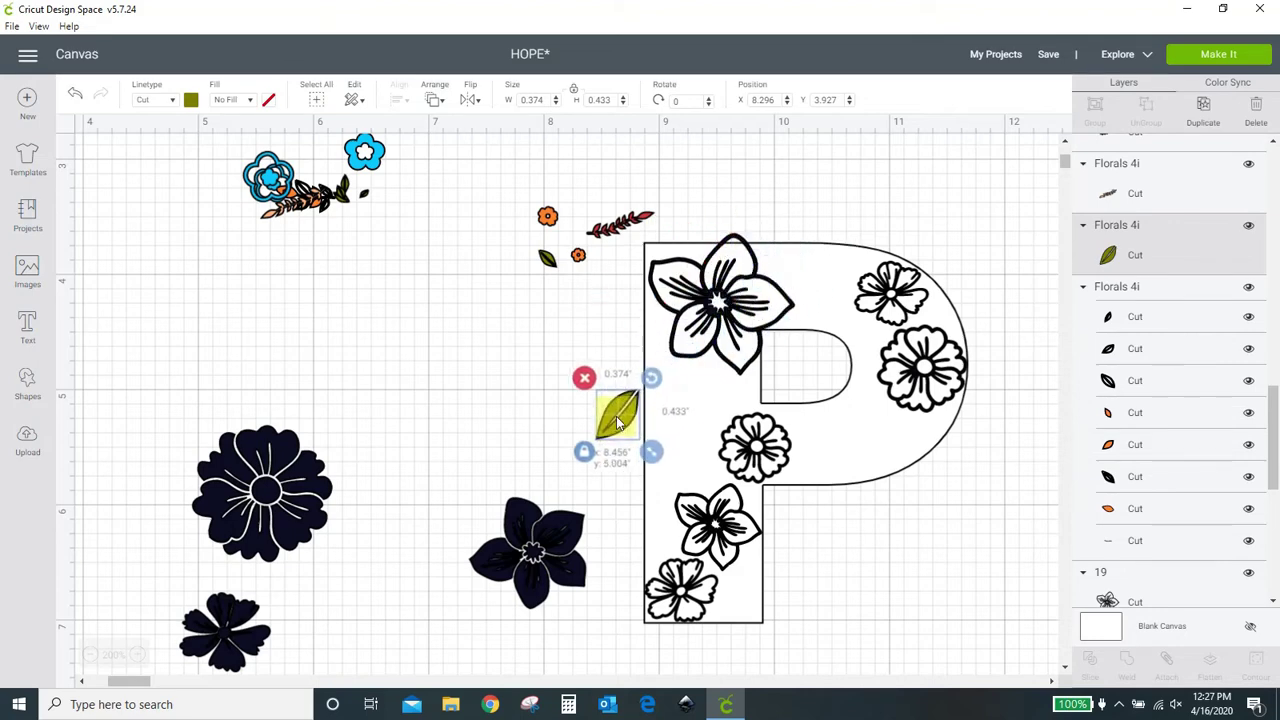
{"action": "left_click_drag", "start_coordinate": [652, 376], "coordinate": [612, 352]}
{"action": "left_click_drag", "start_coordinate": [646, 457], "coordinate": [705, 483]}
Step: Duplicate the leaf, flip and rotate the copy, and set it beside the lower flower
{"action": "left_click", "coordinate": [1188, 124]}
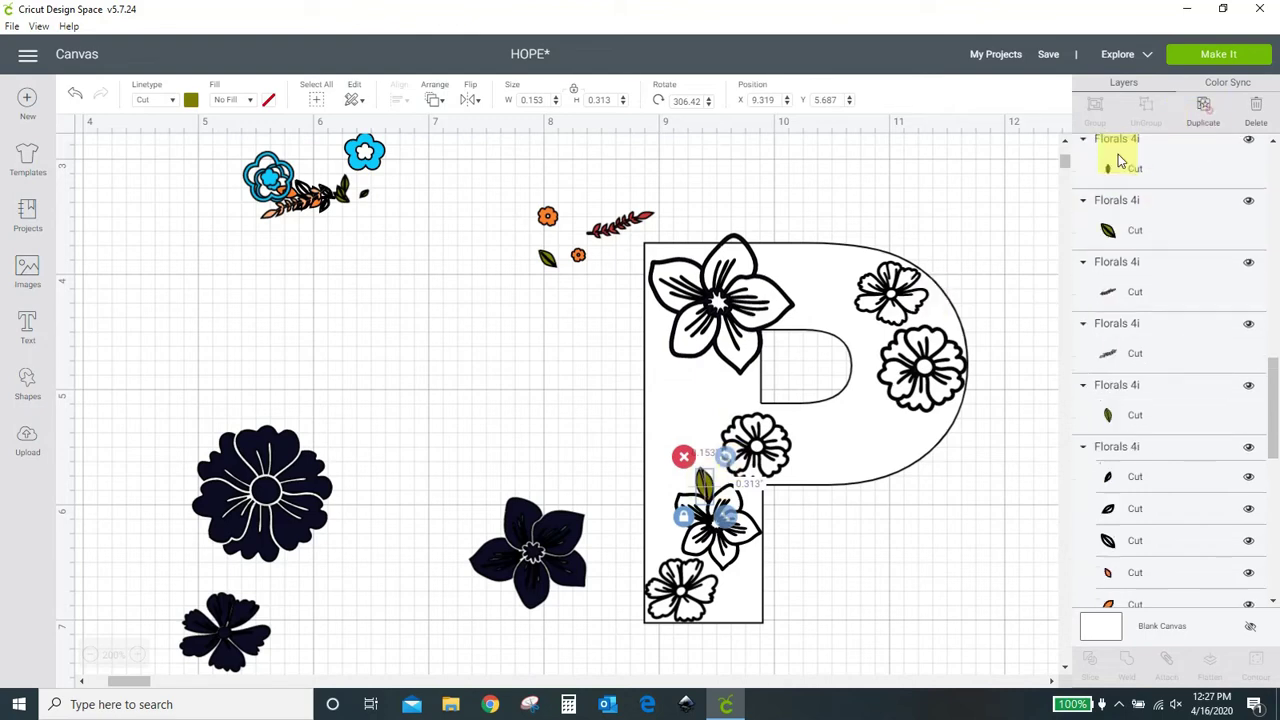
{"action": "left_click_drag", "start_coordinate": [797, 540], "coordinate": [778, 577]}
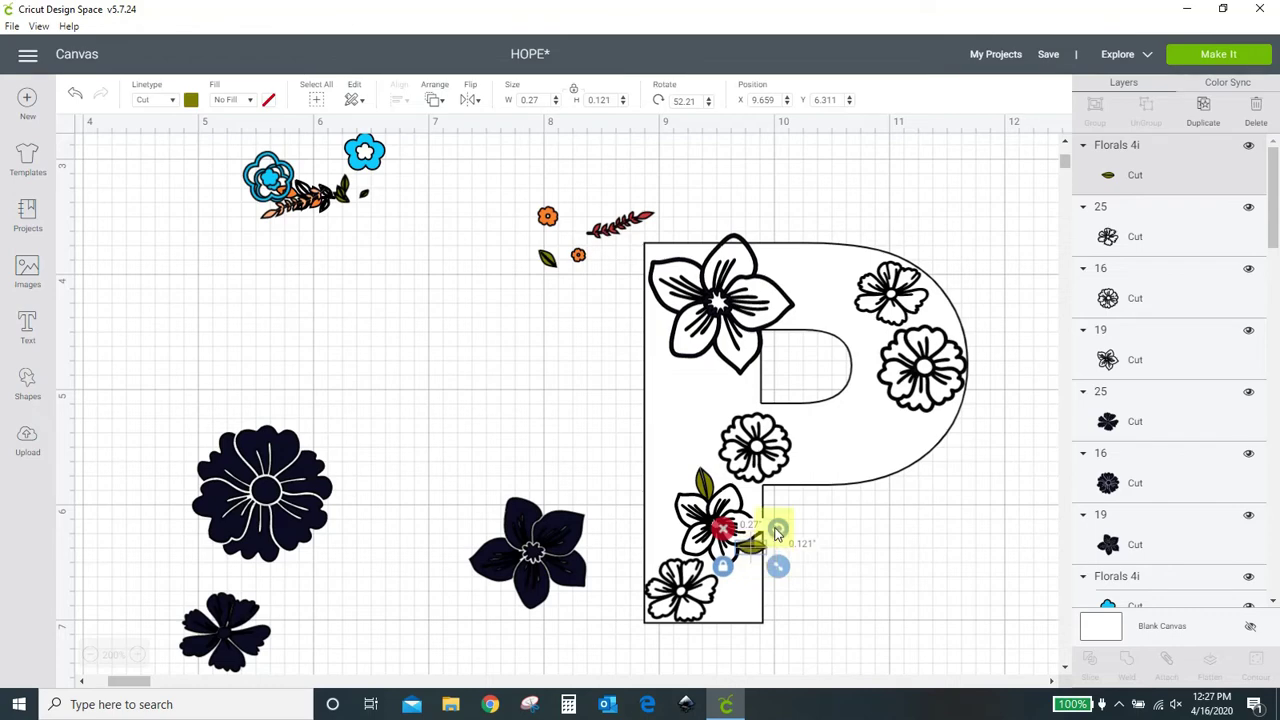
{"action": "left_click_drag", "start_coordinate": [777, 528], "coordinate": [850, 568]}
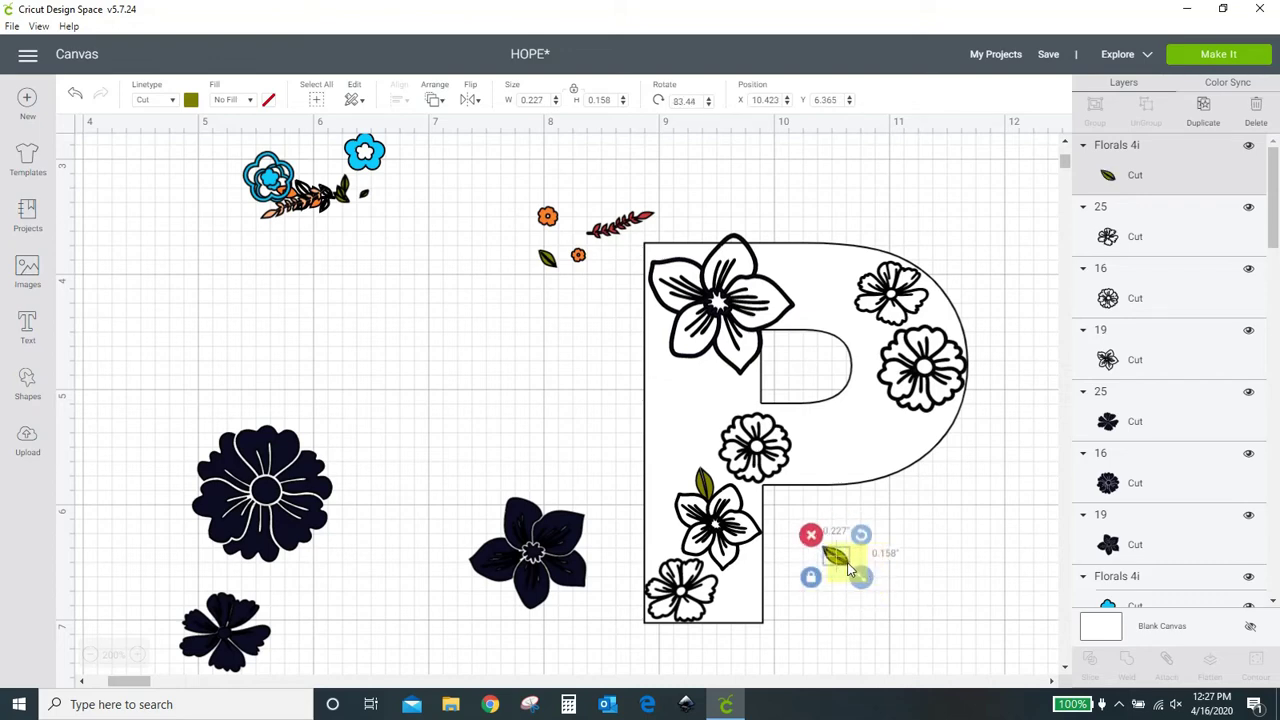
{"action": "left_click", "coordinate": [468, 104]}
{"action": "left_click", "coordinate": [491, 131]}
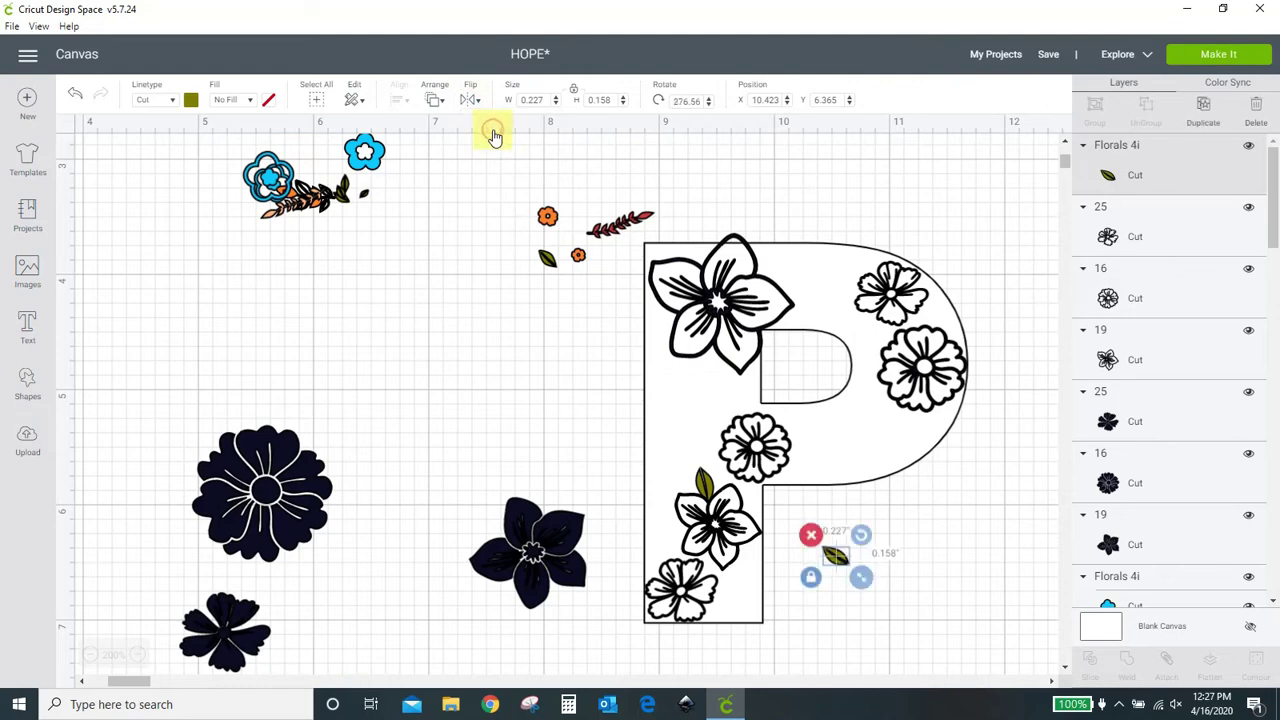
{"action": "left_click_drag", "start_coordinate": [861, 536], "coordinate": [752, 565]}
Step: Duplicate the green leaf, enlarge and rotate the copy, and place it at the P's top
{"action": "left_click", "coordinate": [861, 561]}
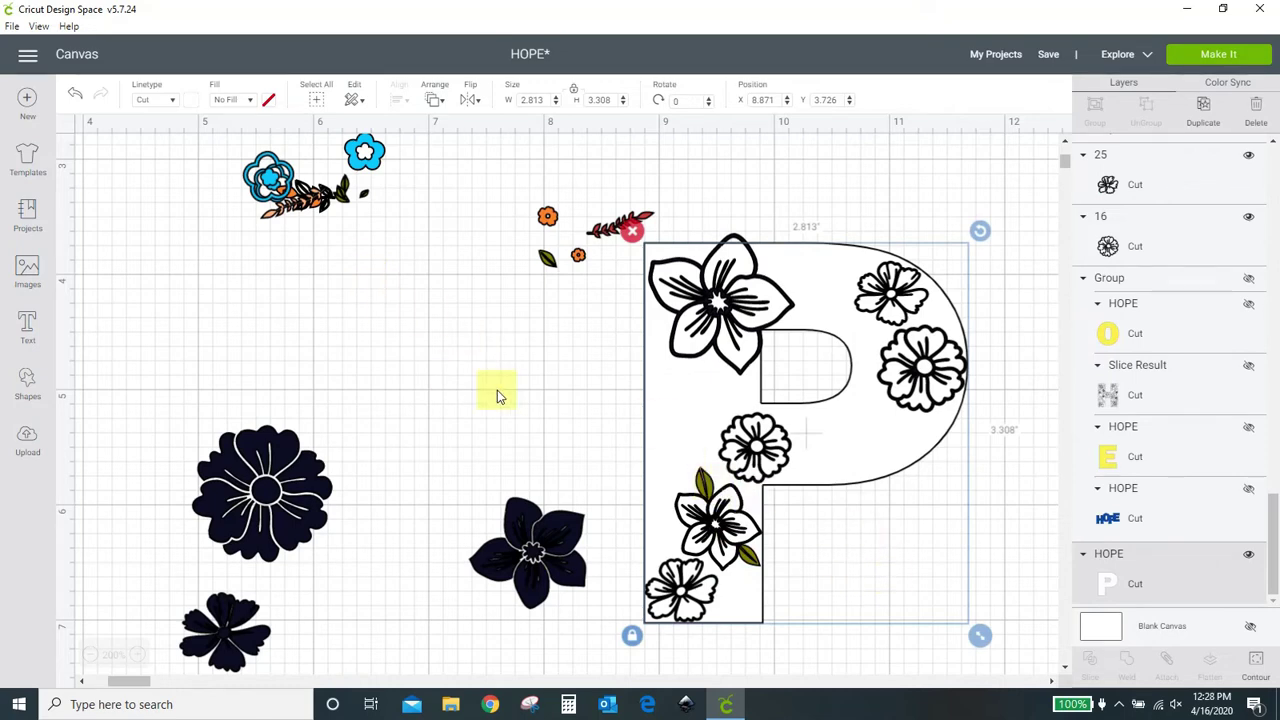
{"action": "left_click", "coordinate": [710, 486]}
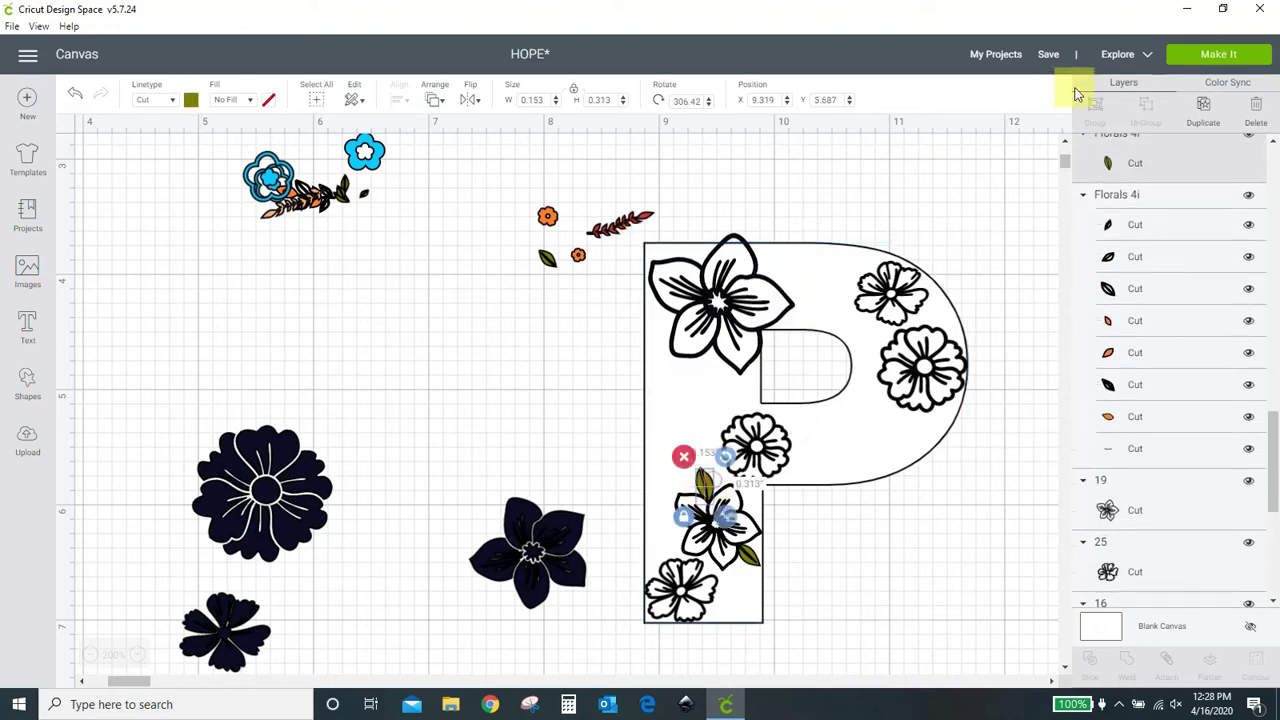
{"action": "left_click", "coordinate": [1204, 108]}
{"action": "left_click_drag", "start_coordinate": [786, 571], "coordinate": [795, 262]}
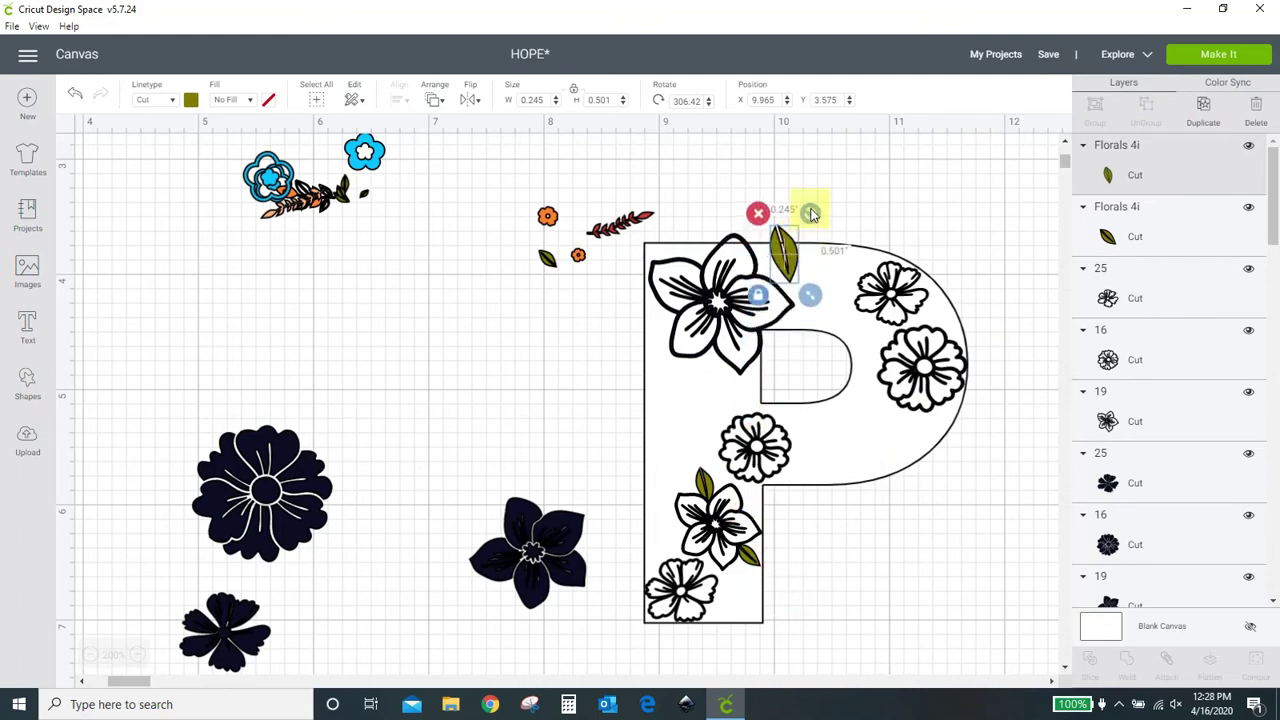
{"action": "left_click_drag", "start_coordinate": [811, 213], "coordinate": [817, 297]}
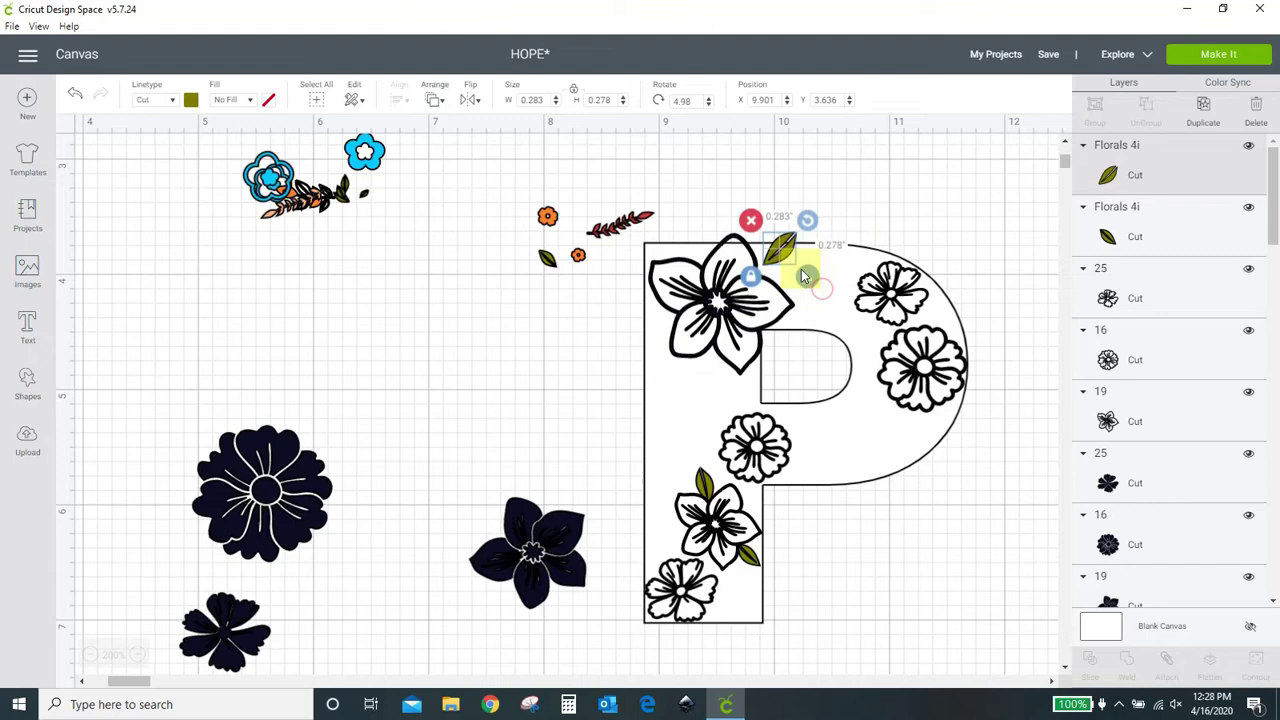
{"action": "left_click_drag", "start_coordinate": [782, 257], "coordinate": [777, 268]}
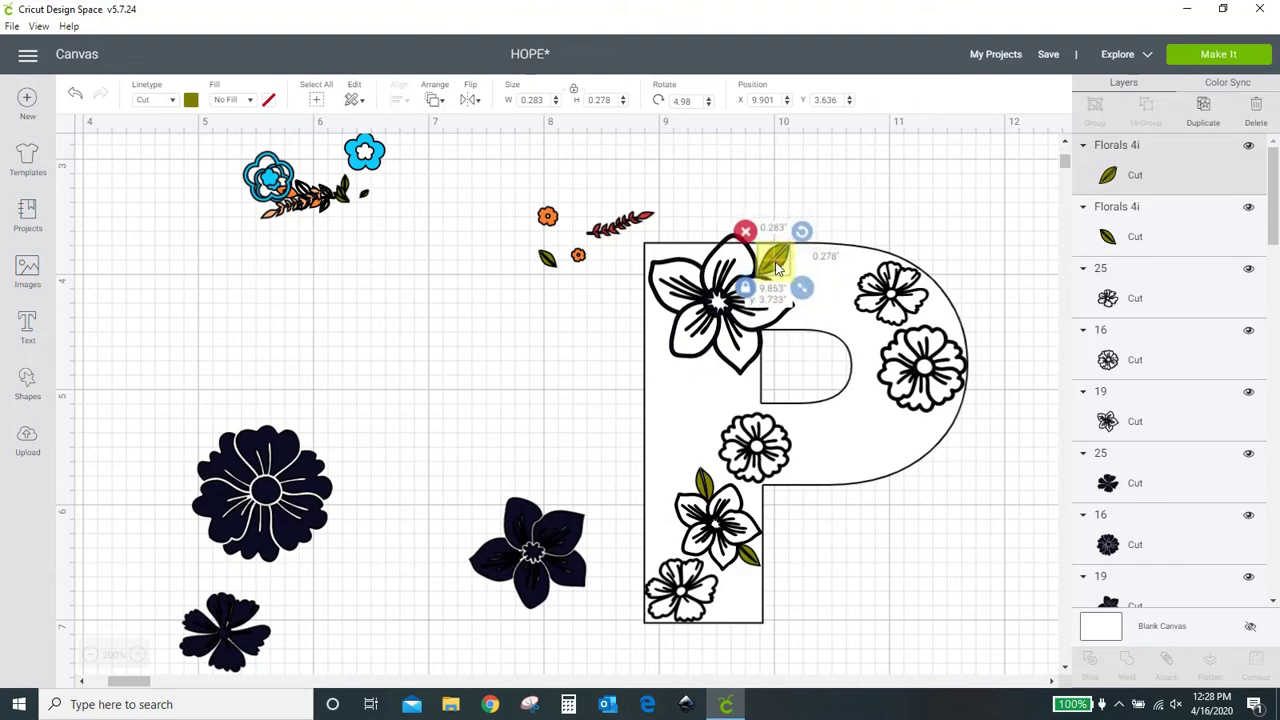
Step: Add another leaf copy beneath the P's top flower
{"action": "left_click", "coordinate": [1205, 110]}
{"action": "left_click_drag", "start_coordinate": [829, 308], "coordinate": [714, 368]}
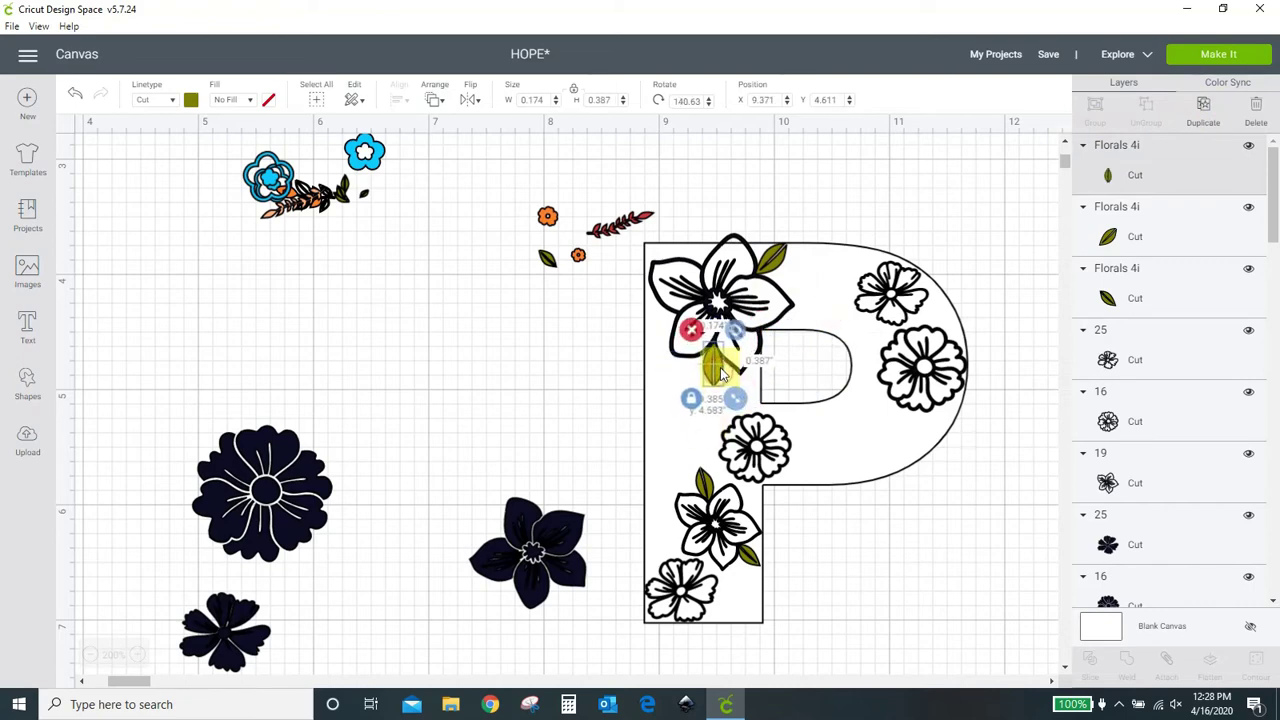
{"action": "left_click", "coordinate": [555, 380]}
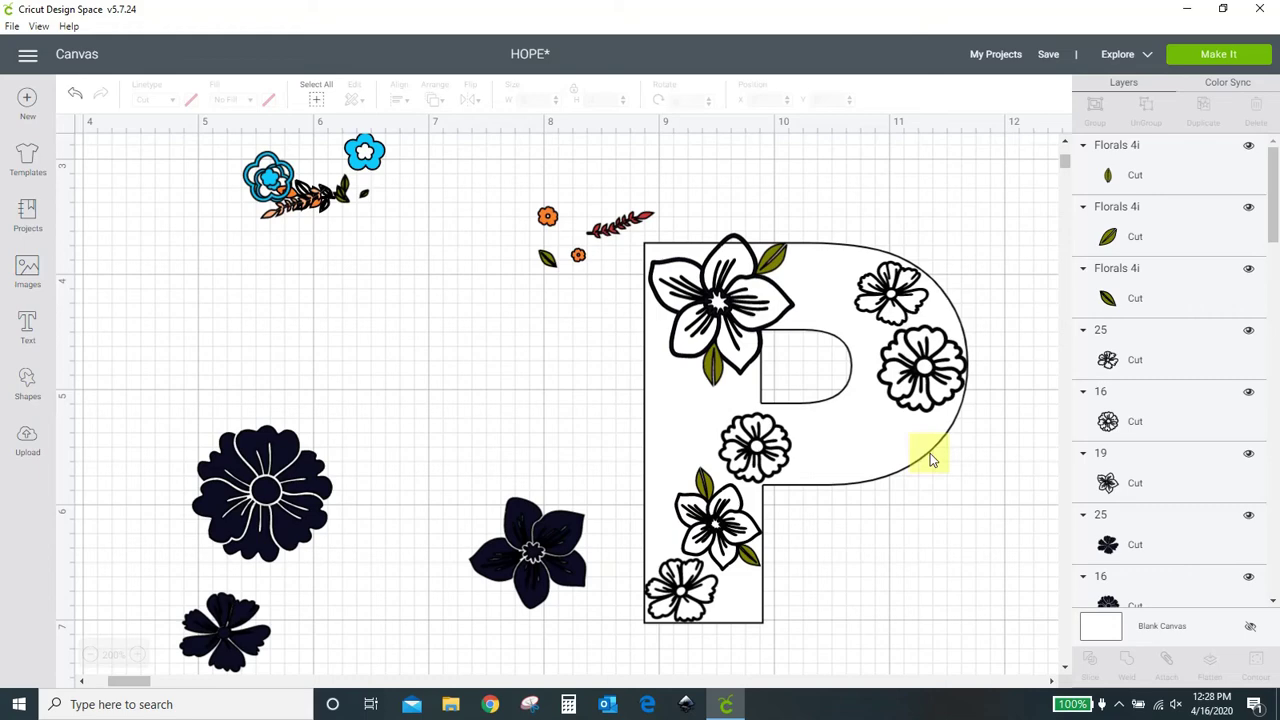
Step: Enlarge the red leaf spray and tilt it along the P's lower curve
{"action": "left_click_drag", "start_coordinate": [622, 233], "coordinate": [590, 366]}
{"action": "left_click_drag", "start_coordinate": [646, 425], "coordinate": [660, 451]}
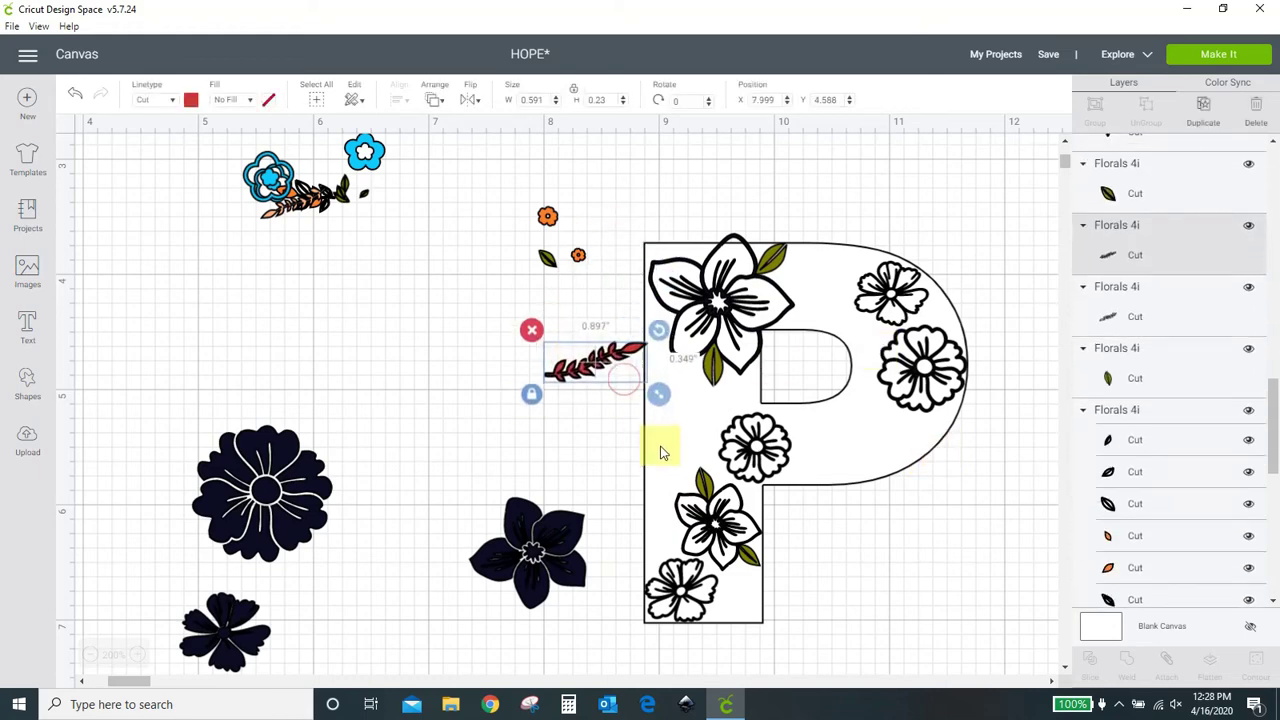
{"action": "mouse_move", "coordinate": [551, 366]}
{"action": "left_mouse_down"}
{"action": "mouse_move", "coordinate": [815, 420]}
{"action": "mouse_move", "coordinate": [830, 448]}
{"action": "left_mouse_up"}
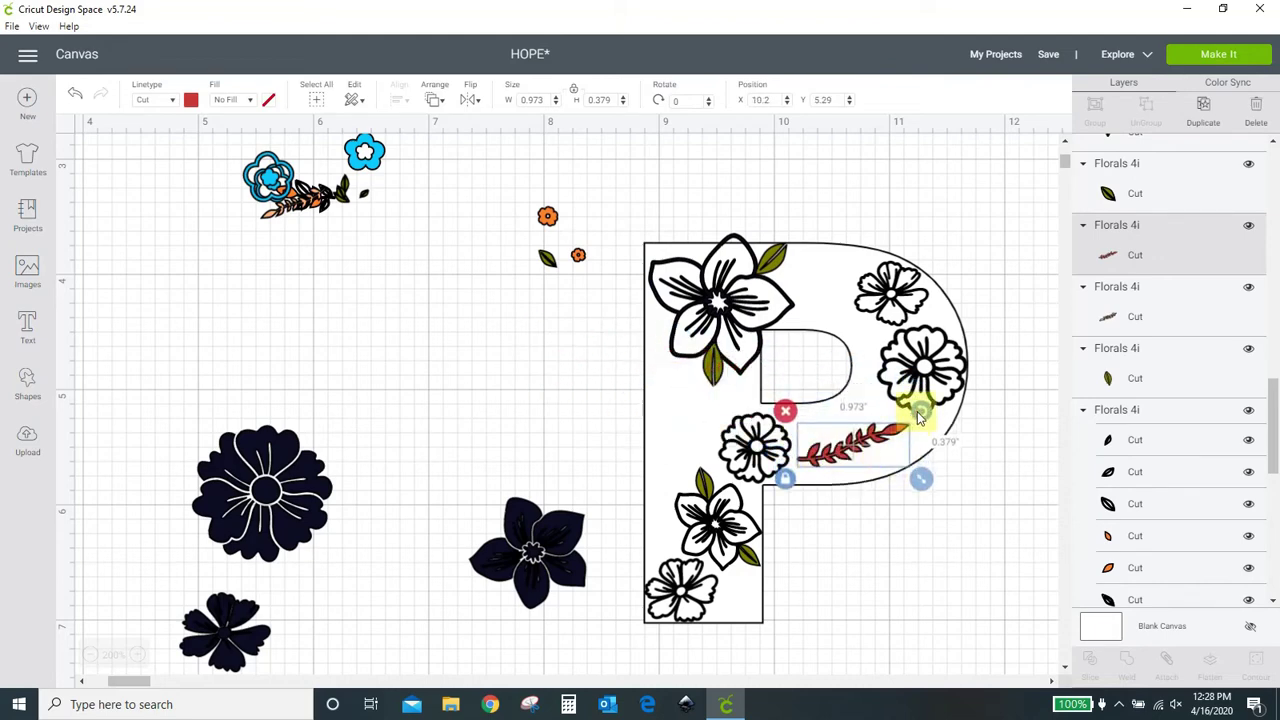
{"action": "mouse_move", "coordinate": [919, 416]}
{"action": "left_mouse_down"}
{"action": "mouse_move", "coordinate": [896, 372]}
{"action": "mouse_move", "coordinate": [855, 427]}
{"action": "left_mouse_up"}
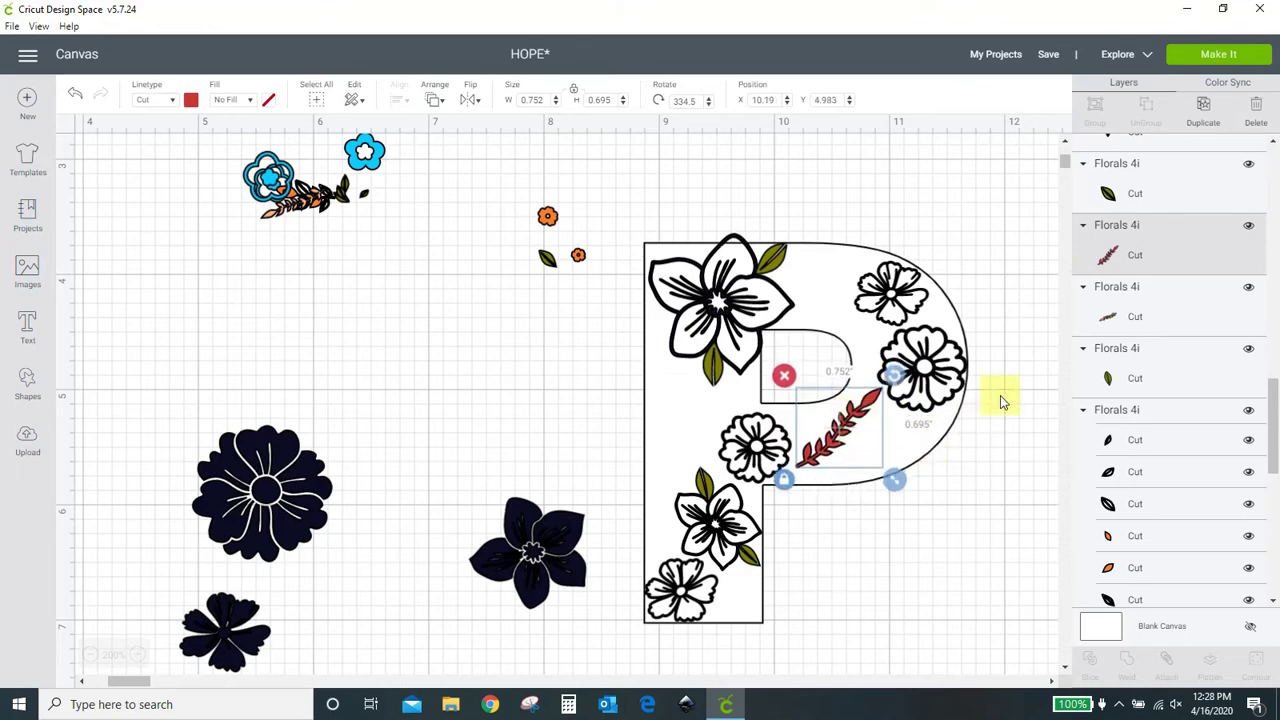
Step: Duplicate the spray, then rotate, enlarge and angle the copy across the P's left stem
{"action": "left_click", "coordinate": [1195, 112]}
{"action": "mouse_move", "coordinate": [935, 505]}
{"action": "left_mouse_down"}
{"action": "mouse_move", "coordinate": [857, 523]}
{"action": "mouse_move", "coordinate": [680, 445]}
{"action": "left_mouse_up"}
{"action": "mouse_move", "coordinate": [740, 375]}
{"action": "left_mouse_down"}
{"action": "mouse_move", "coordinate": [651, 537]}
{"action": "mouse_move", "coordinate": [606, 529]}
{"action": "mouse_move", "coordinate": [606, 512]}
{"action": "mouse_move", "coordinate": [745, 362]}
{"action": "left_mouse_up"}
{"action": "left_click_drag", "start_coordinate": [677, 428], "coordinate": [704, 434]}
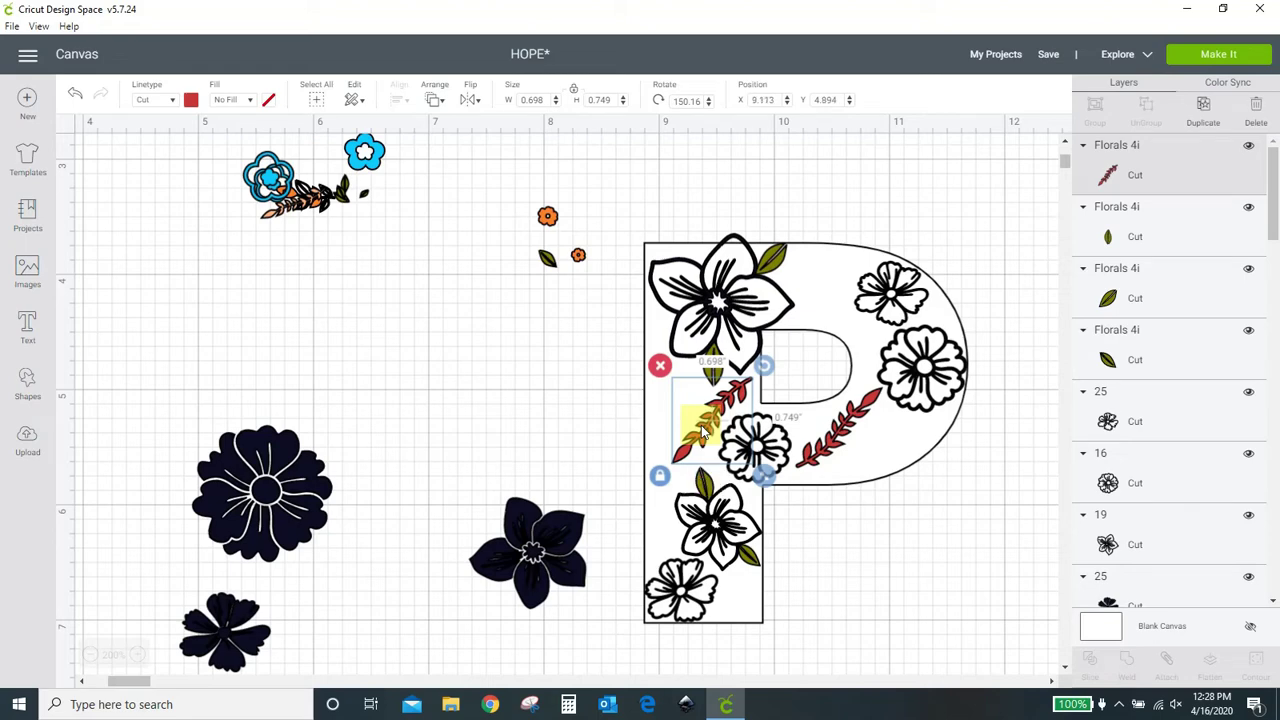
{"action": "left_click_drag", "start_coordinate": [763, 474], "coordinate": [794, 508]}
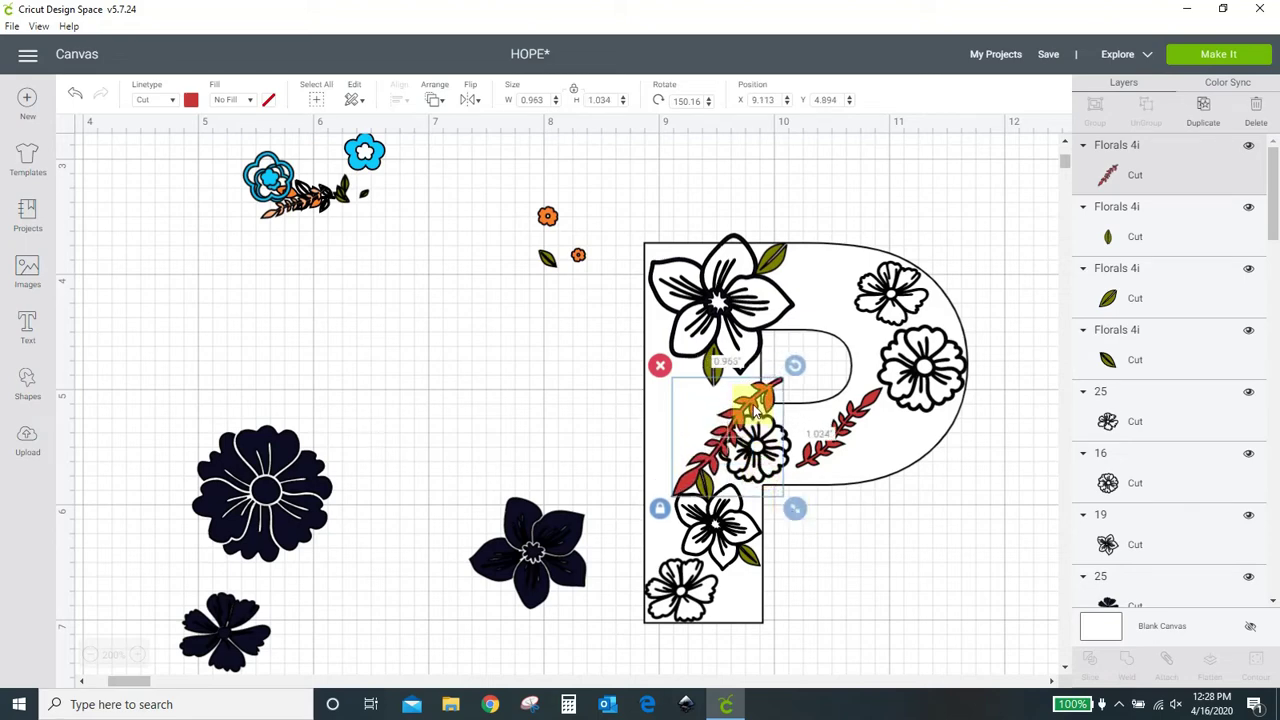
{"action": "left_click_drag", "start_coordinate": [758, 413], "coordinate": [733, 408]}
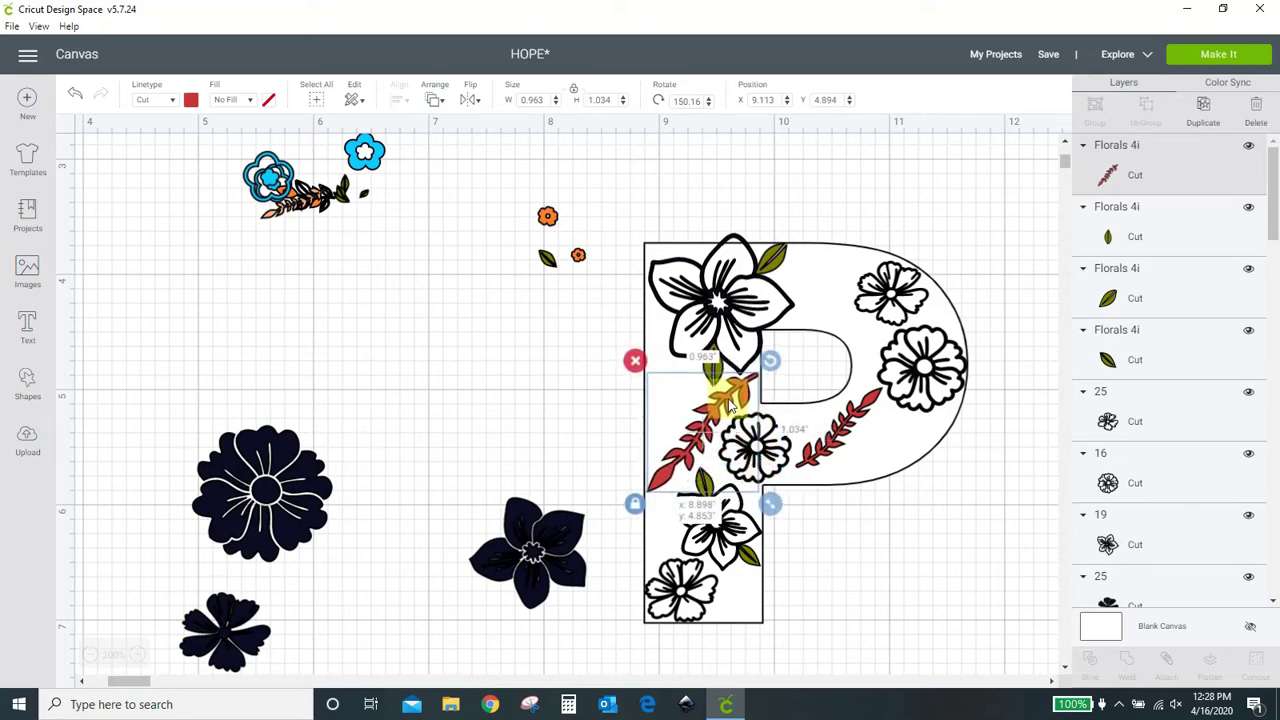
{"action": "left_click", "coordinate": [886, 576]}
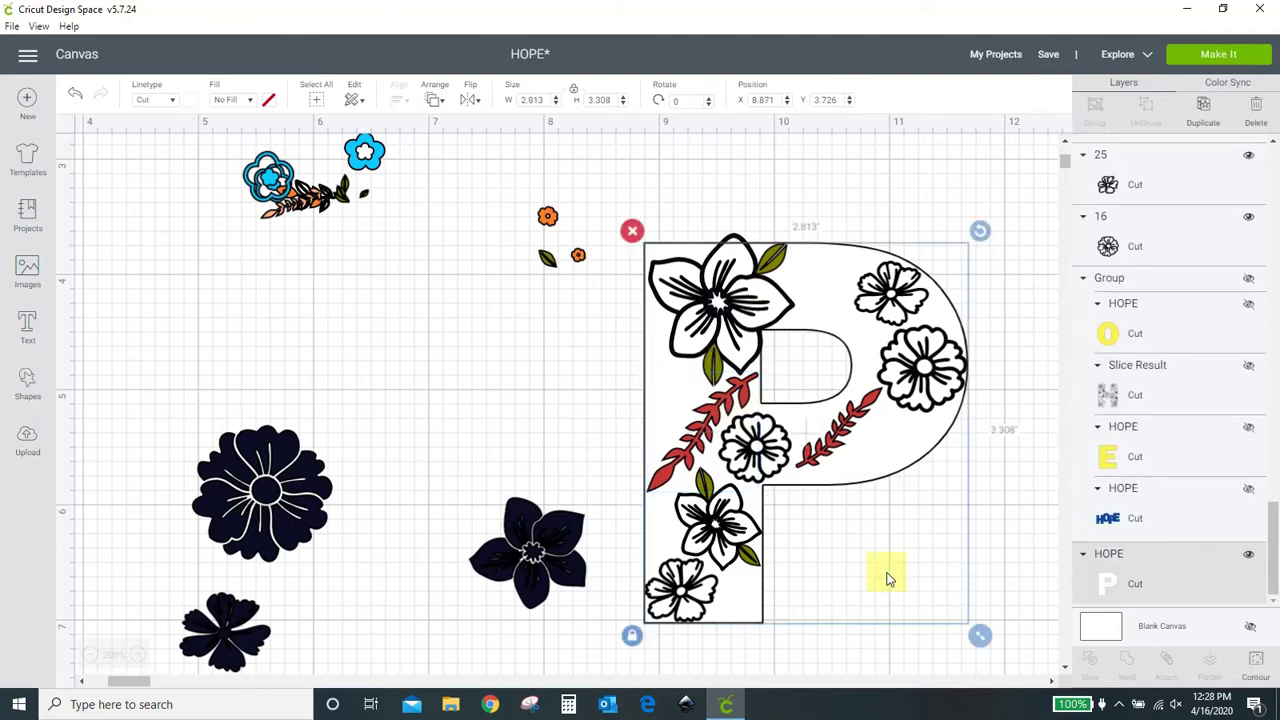
{"action": "left_click", "coordinate": [355, 404]}
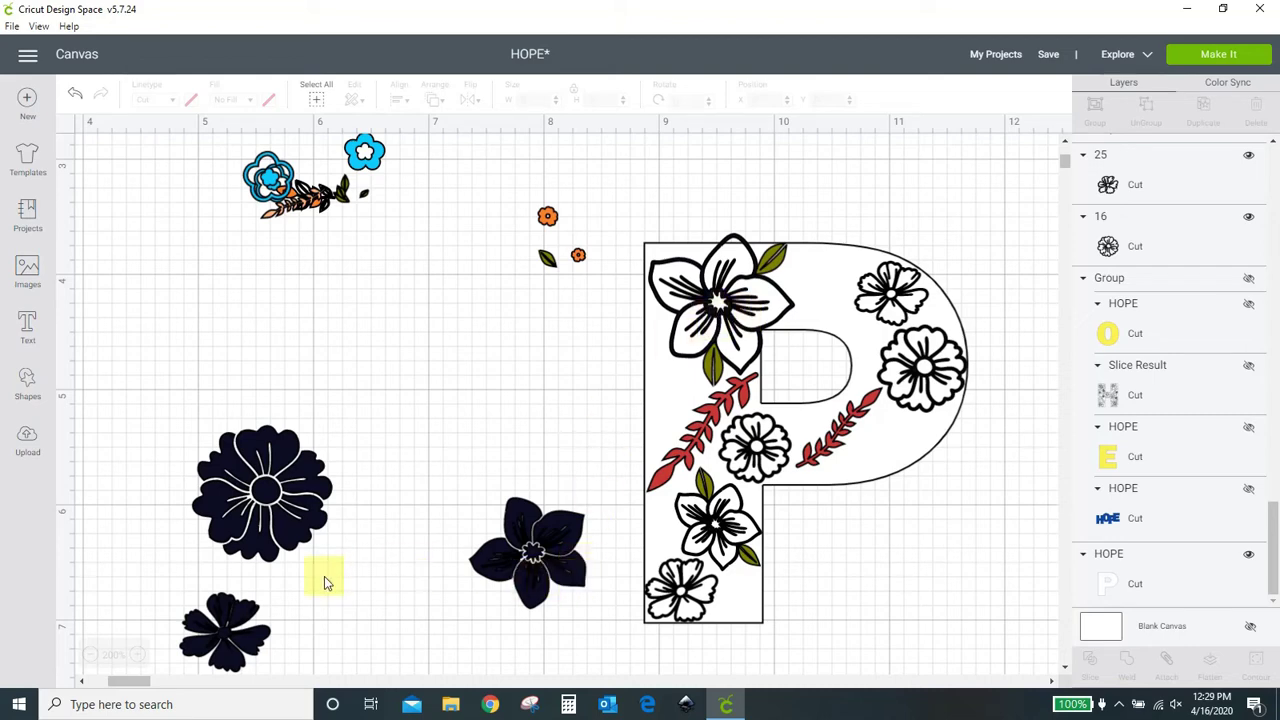
Step: Shrink two large dark flowers and place them on the P
{"action": "left_click_drag", "start_coordinate": [286, 523], "coordinate": [409, 429]}
{"action": "left_click_drag", "start_coordinate": [452, 476], "coordinate": [352, 414]}
{"action": "left_click_drag", "start_coordinate": [330, 365], "coordinate": [675, 395]}
{"action": "left_click", "coordinate": [561, 543]}
{"action": "left_click_drag", "start_coordinate": [597, 620], "coordinate": [897, 453]}
Step: Shrink and rotate a third dark flower and bring it toward the P's top
{"action": "left_click_drag", "start_coordinate": [263, 600], "coordinate": [474, 423]}
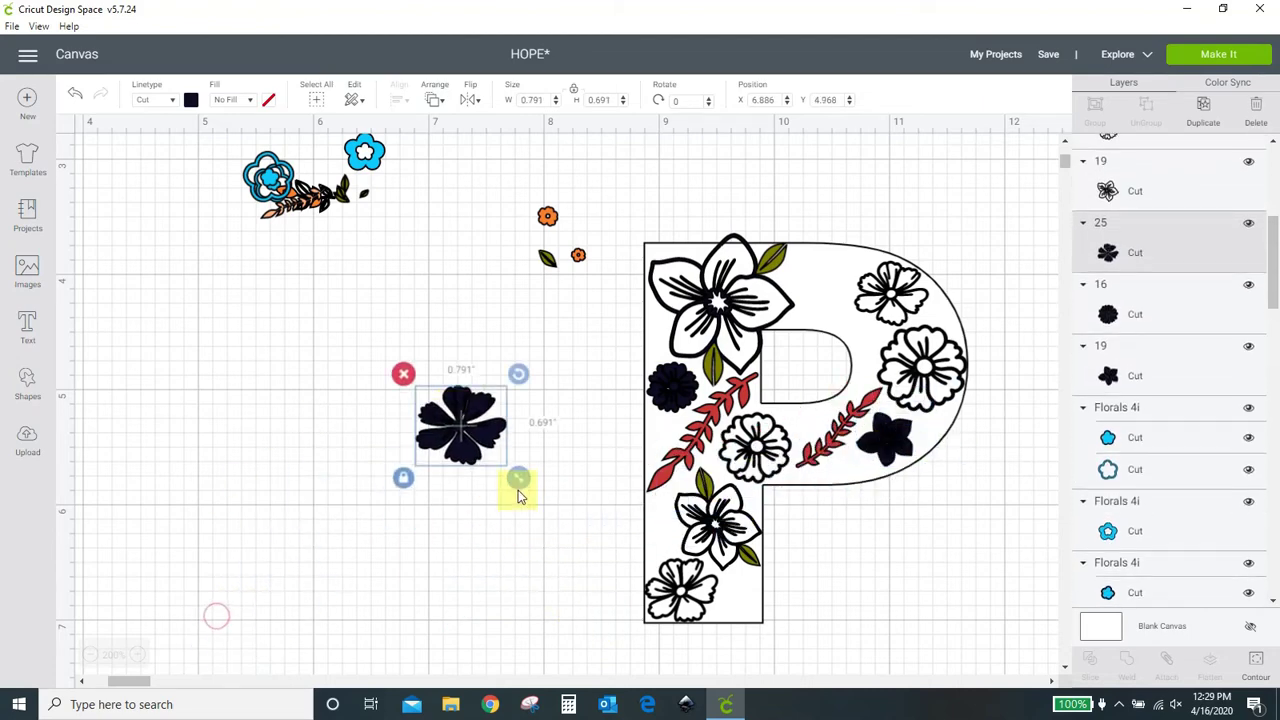
{"action": "left_click_drag", "start_coordinate": [517, 486], "coordinate": [863, 314]}
{"action": "left_click_drag", "start_coordinate": [863, 237], "coordinate": [843, 217]}
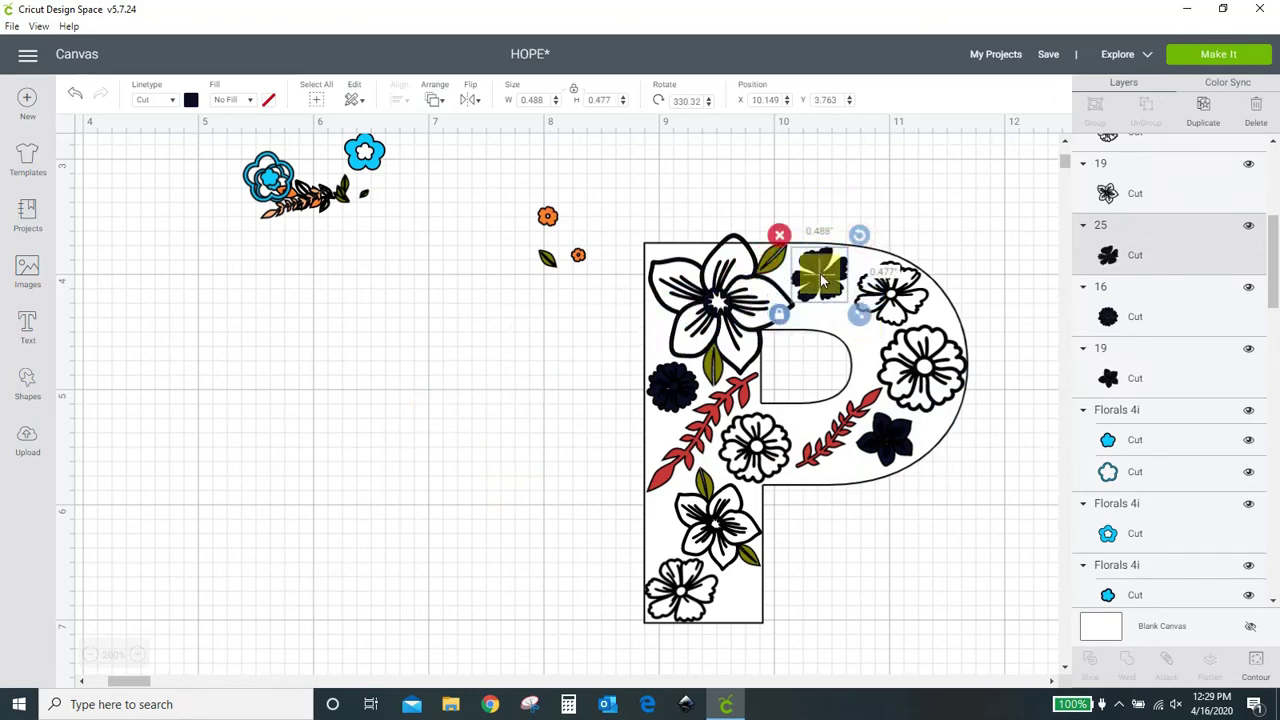
{"action": "left_click_drag", "start_coordinate": [849, 279], "coordinate": [514, 408]}
{"action": "left_click_drag", "start_coordinate": [661, 387], "coordinate": [817, 298]}
Step: Undo the accidental branch move, settle the dark flower at the P's top, restore the red branch
{"action": "left_click", "coordinate": [85, 95]}
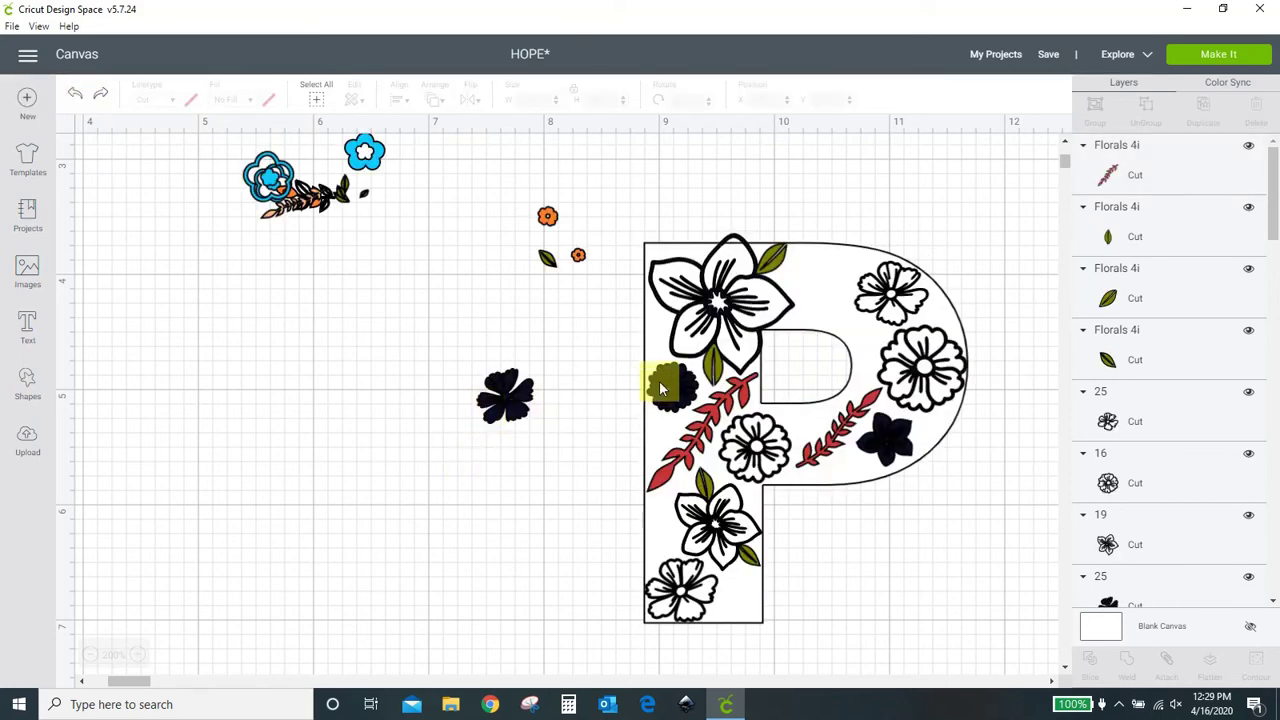
{"action": "left_click", "coordinate": [663, 388]}
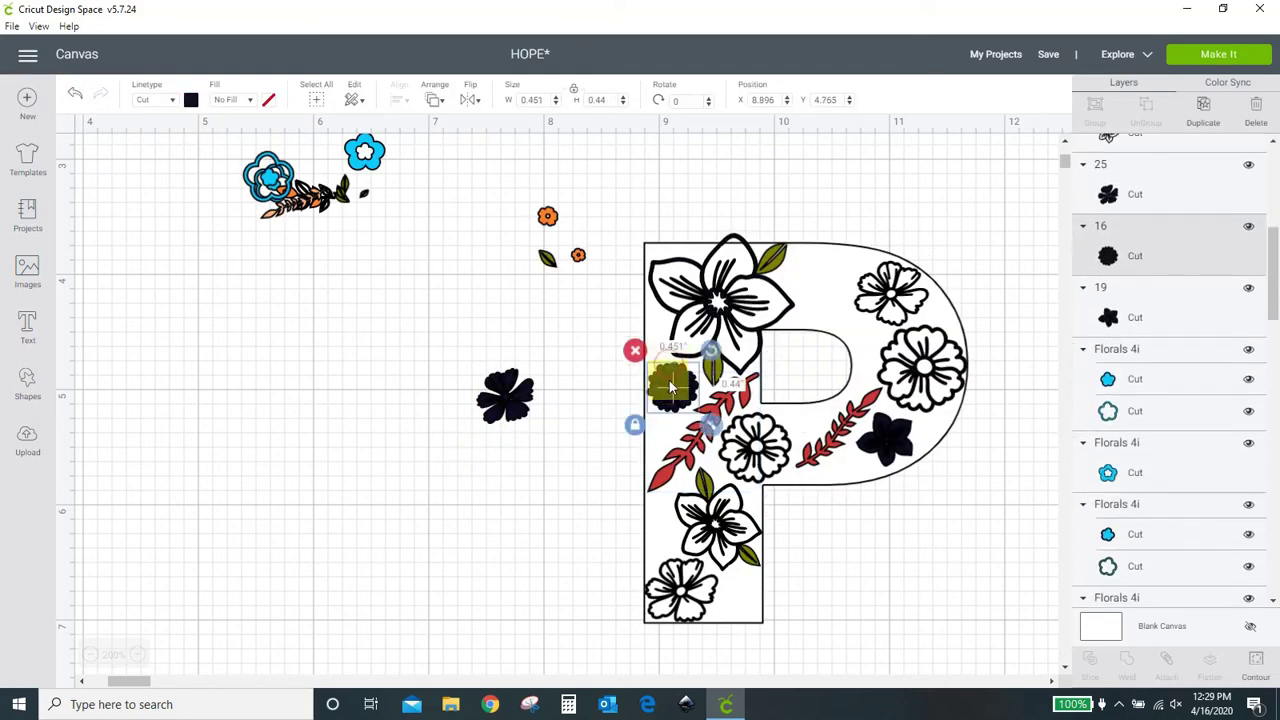
{"action": "mouse_move", "coordinate": [670, 372]}
{"action": "left_mouse_down"}
{"action": "mouse_move", "coordinate": [726, 355]}
{"action": "mouse_move", "coordinate": [785, 313]}
{"action": "mouse_move", "coordinate": [720, 452]}
{"action": "left_mouse_up"}
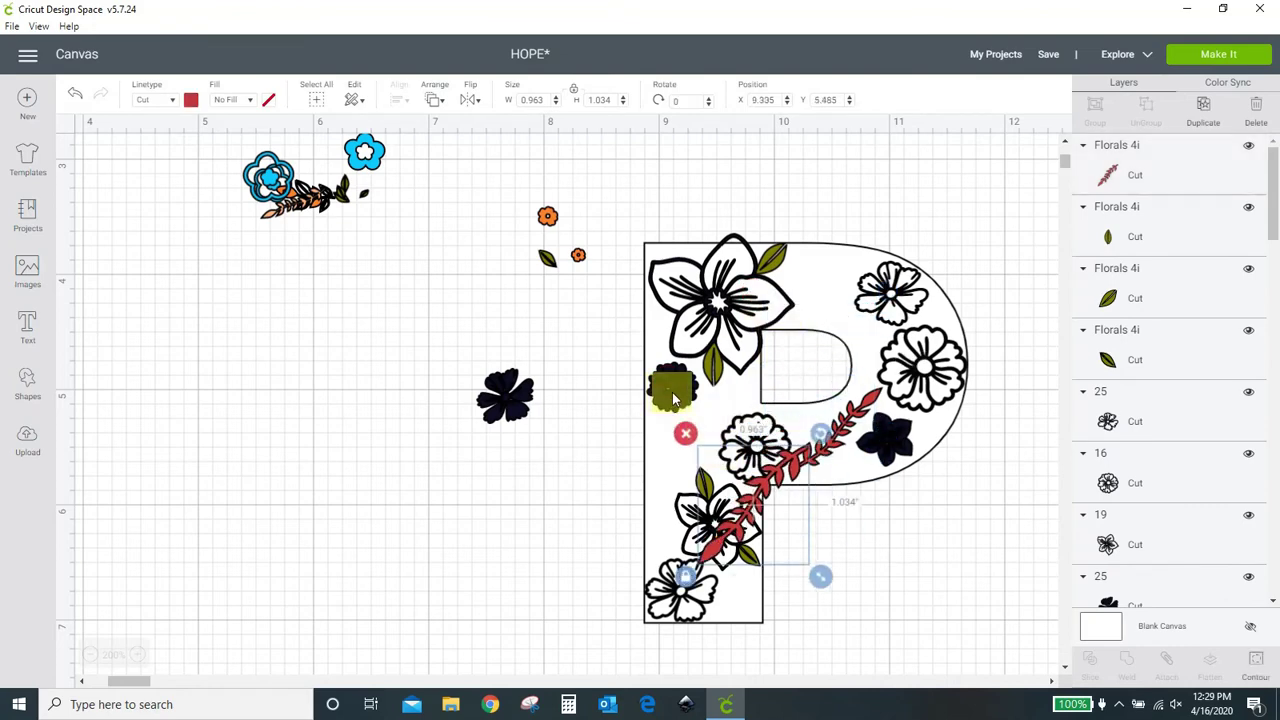
{"action": "mouse_move", "coordinate": [671, 390]}
{"action": "left_mouse_down"}
{"action": "mouse_move", "coordinate": [826, 272]}
{"action": "mouse_move", "coordinate": [820, 288]}
{"action": "mouse_move", "coordinate": [866, 326]}
{"action": "left_mouse_up"}
{"action": "left_click_drag", "start_coordinate": [820, 289], "coordinate": [821, 303]}
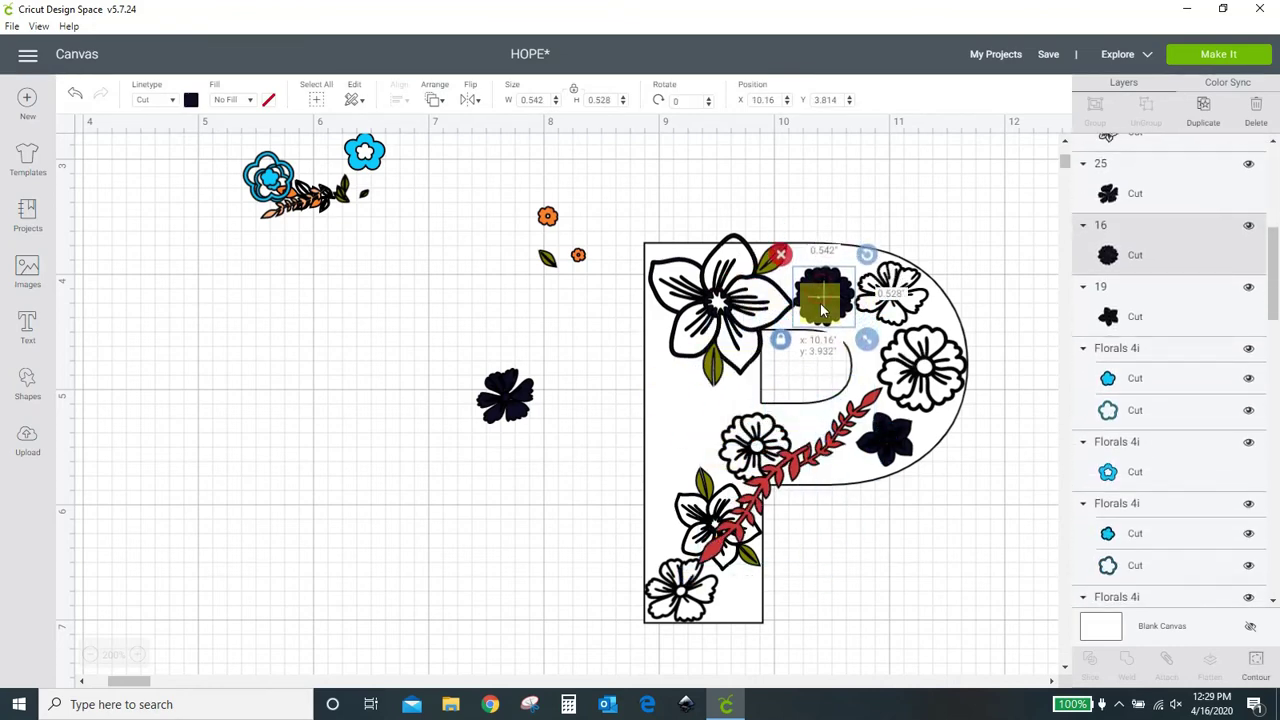
{"action": "left_click_drag", "start_coordinate": [773, 500], "coordinate": [706, 437]}
Step: Shrink the remaining dark flower onto the P's left stem
{"action": "left_click", "coordinate": [503, 393]}
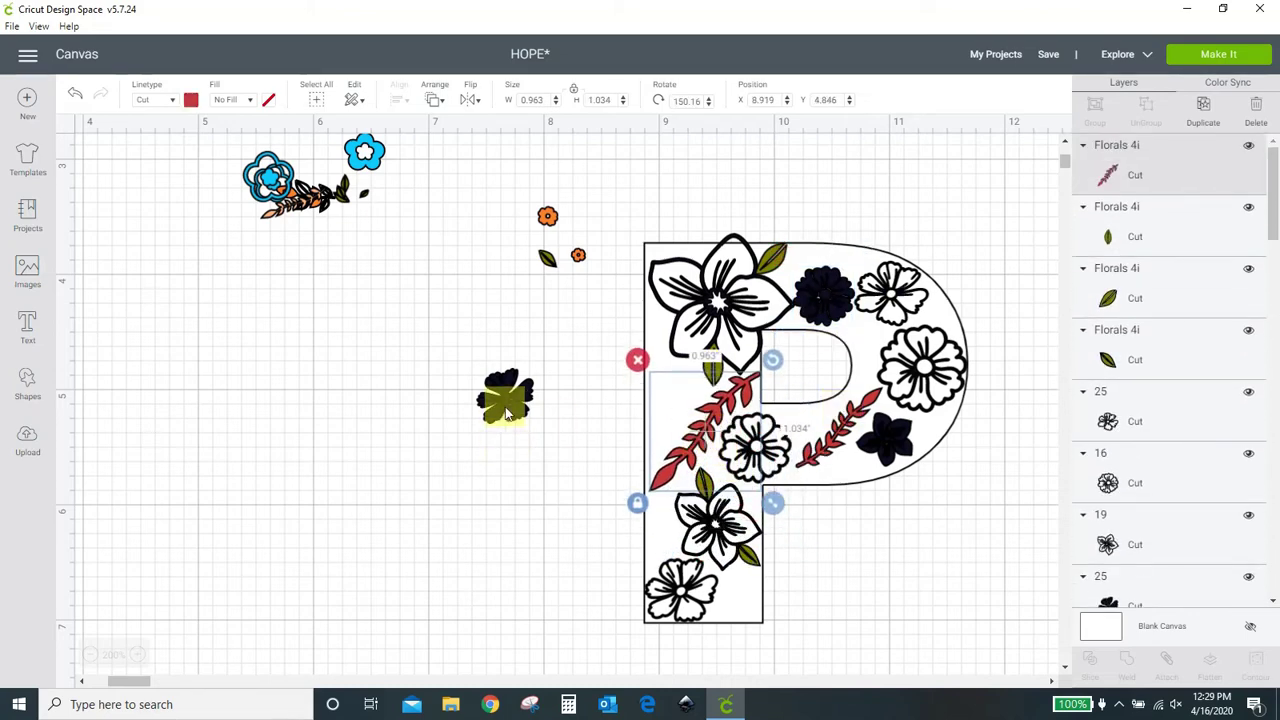
{"action": "mouse_move", "coordinate": [542, 433]}
{"action": "left_mouse_down"}
{"action": "mouse_move", "coordinate": [530, 423]}
{"action": "mouse_move", "coordinate": [634, 395]}
{"action": "mouse_move", "coordinate": [668, 395]}
{"action": "mouse_move", "coordinate": [706, 428]}
{"action": "mouse_move", "coordinate": [681, 392]}
{"action": "mouse_move", "coordinate": [679, 405]}
{"action": "left_mouse_up"}
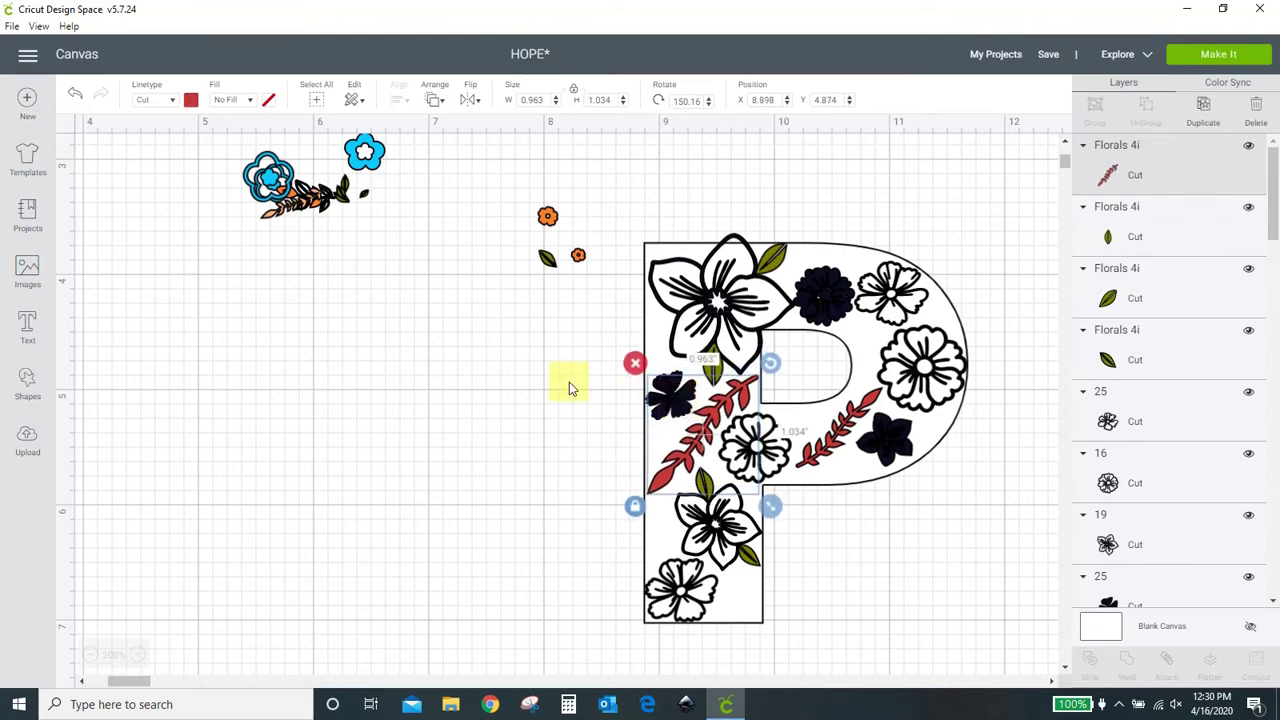
{"action": "left_click", "coordinate": [505, 359]}
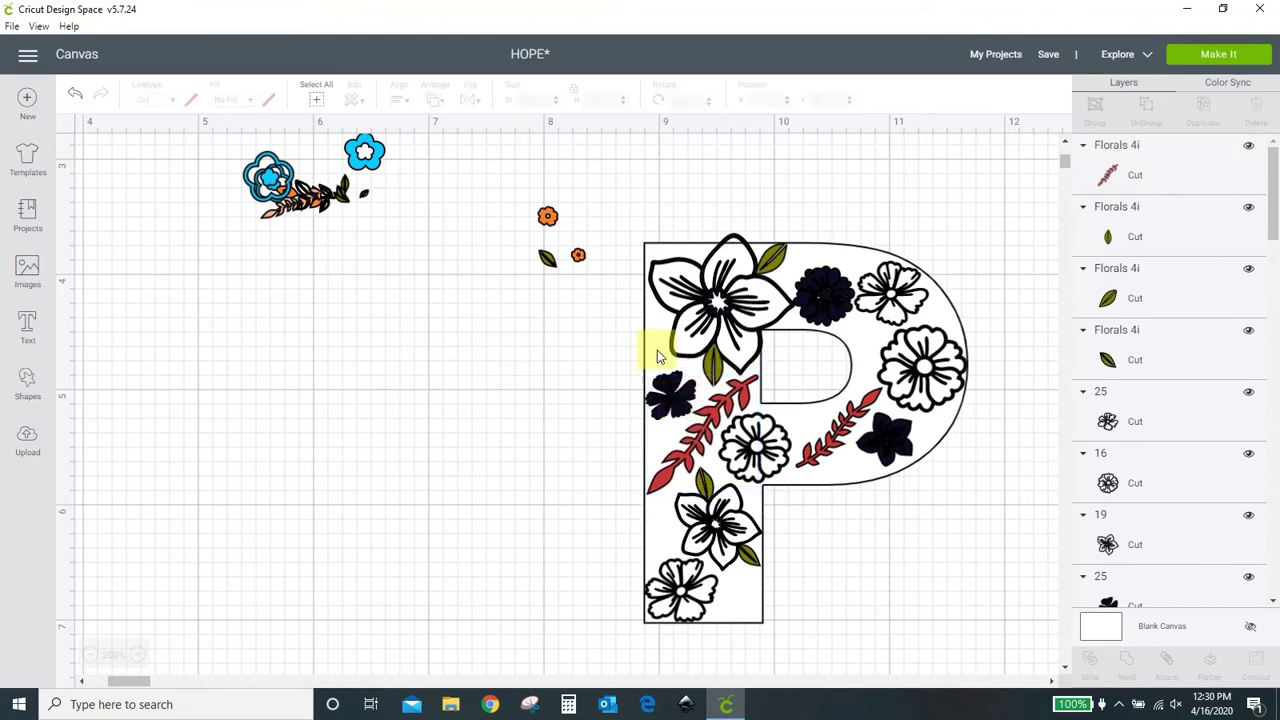
Step: Place two small orange flowers on the P's left and lower stem
{"action": "left_click_drag", "start_coordinate": [548, 218], "coordinate": [661, 437]}
{"action": "left_click_drag", "start_coordinate": [580, 262], "coordinate": [686, 490]}
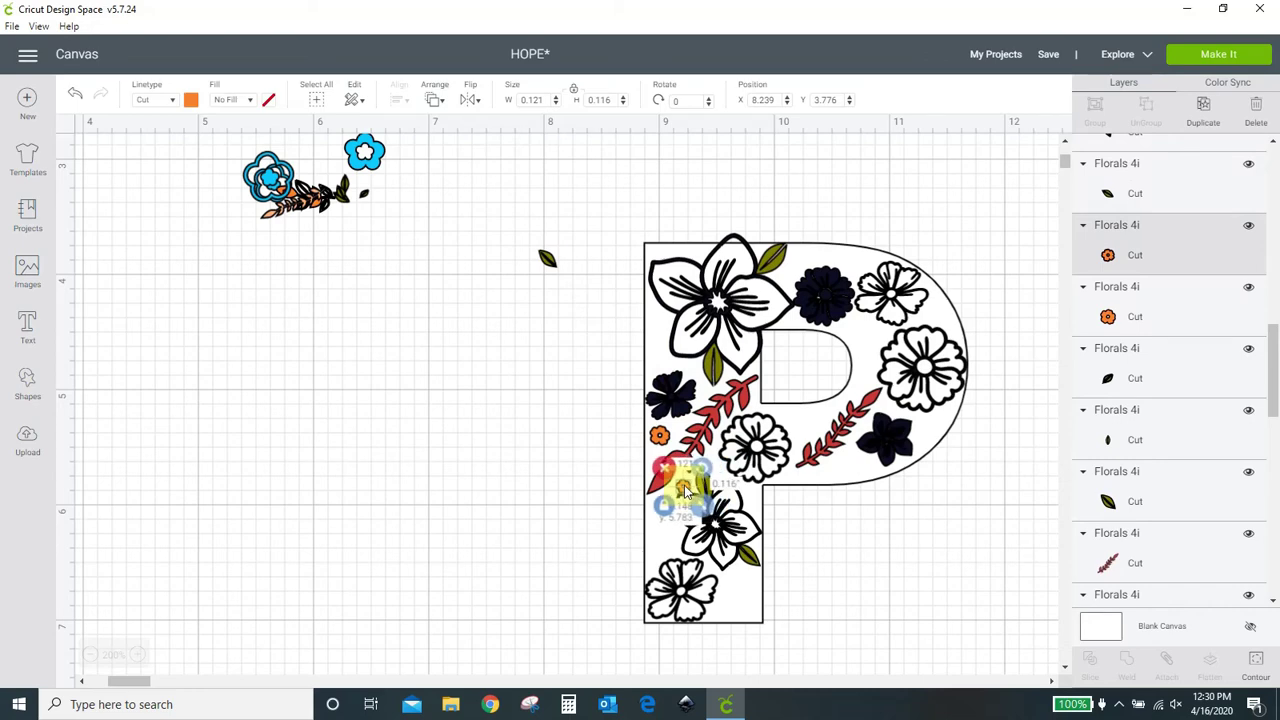
{"action": "left_click", "coordinate": [726, 398]}
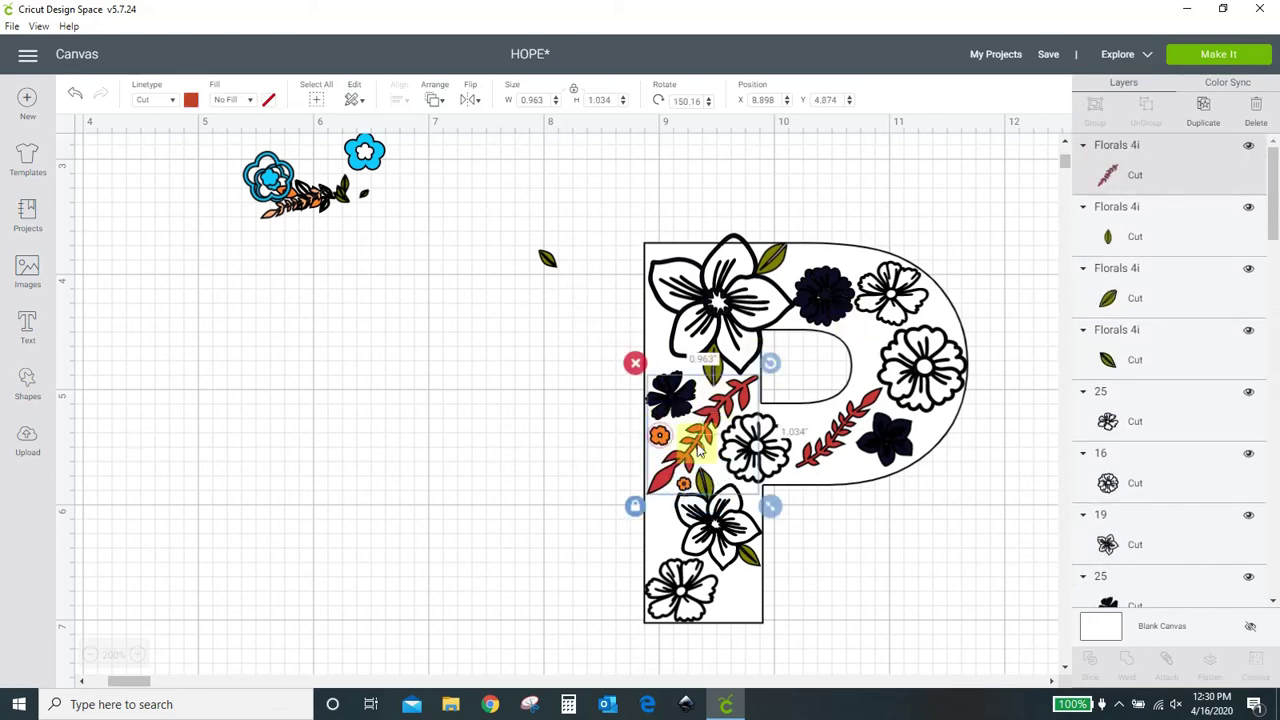
{"action": "scroll", "coordinate": [1134, 466], "scroll_direction": "down", "scroll_amount": 2}
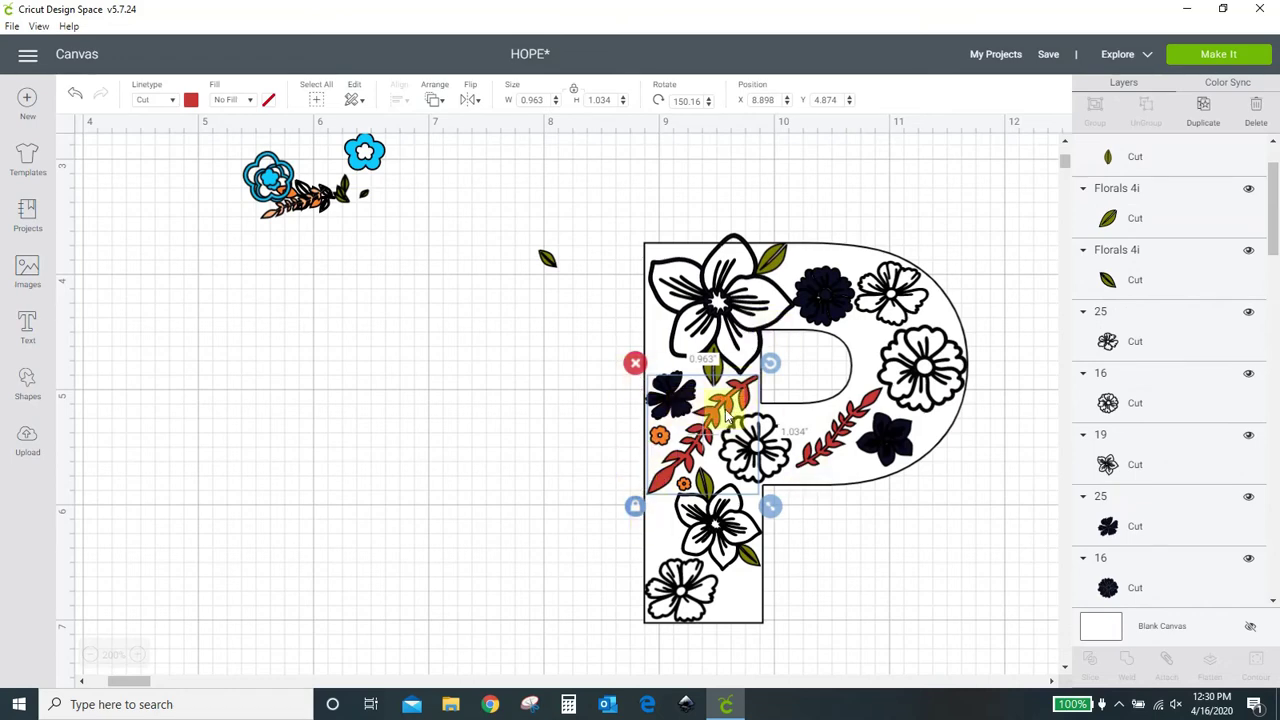
{"action": "scroll", "coordinate": [1192, 450], "scroll_direction": "down", "scroll_amount": 5}
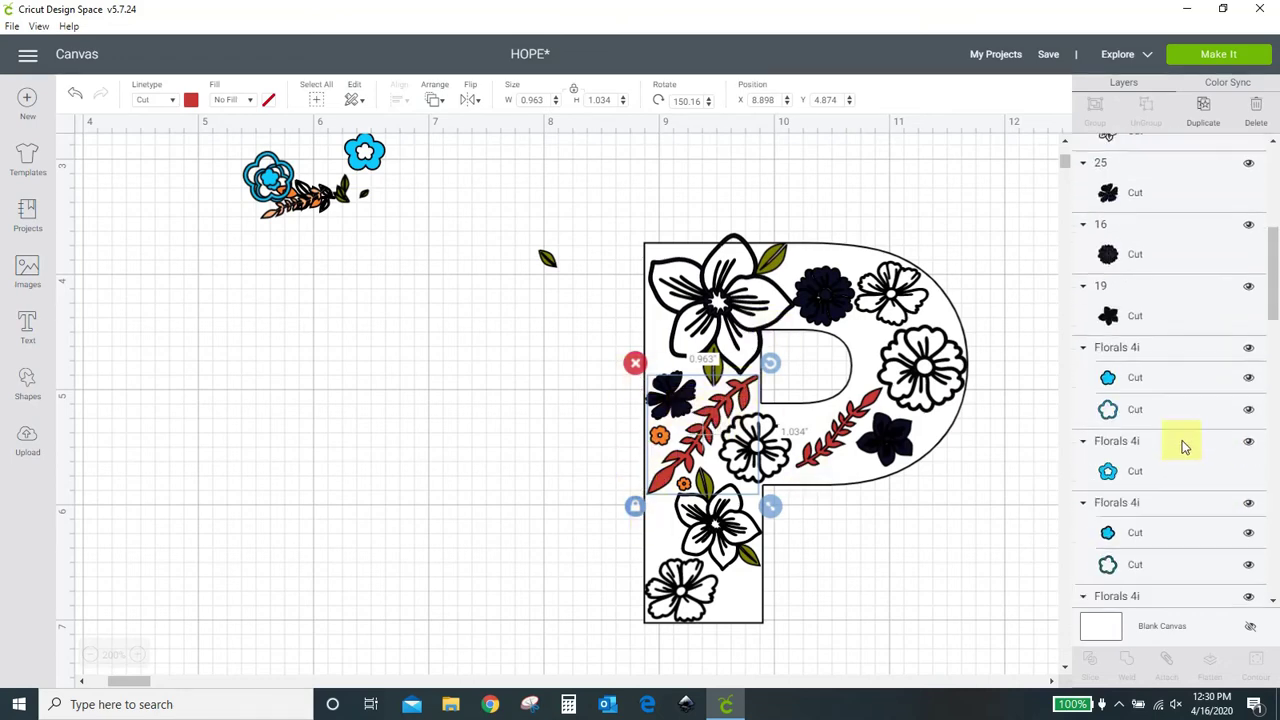
{"action": "scroll", "coordinate": [1175, 457], "scroll_direction": "down", "scroll_amount": 3}
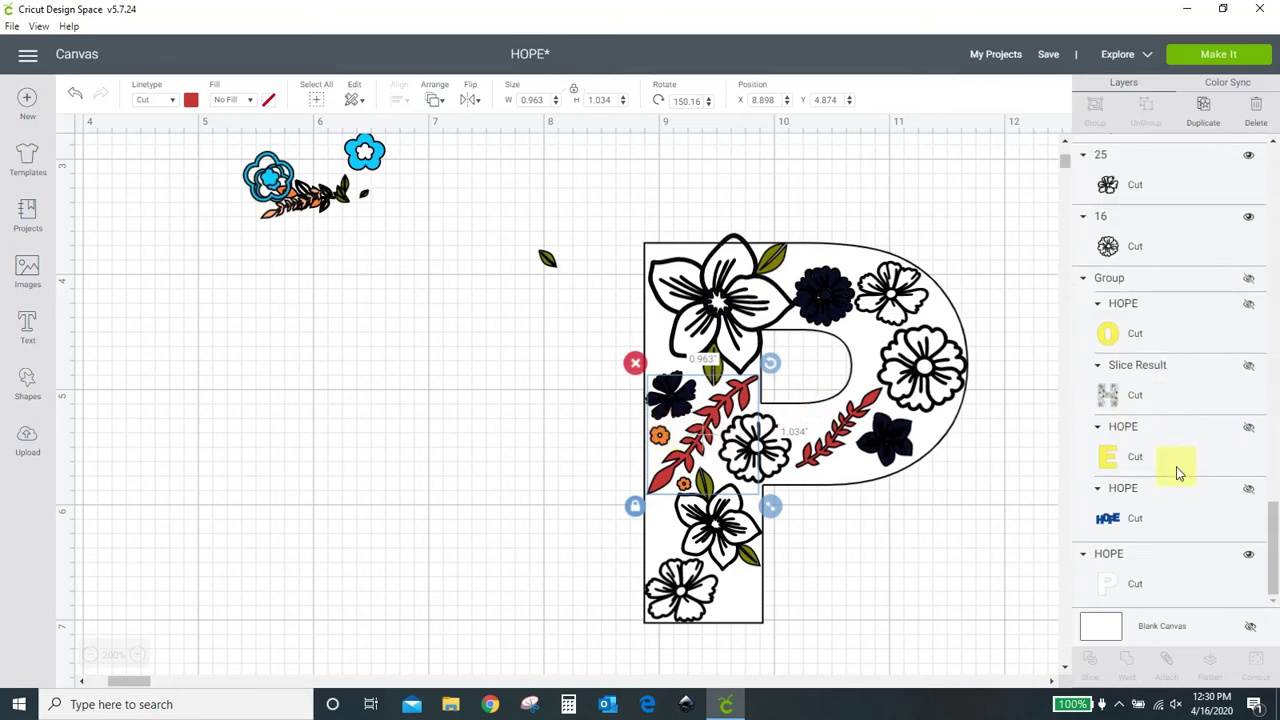
{"action": "scroll", "coordinate": [1178, 473], "scroll_direction": "up", "scroll_amount": 10}
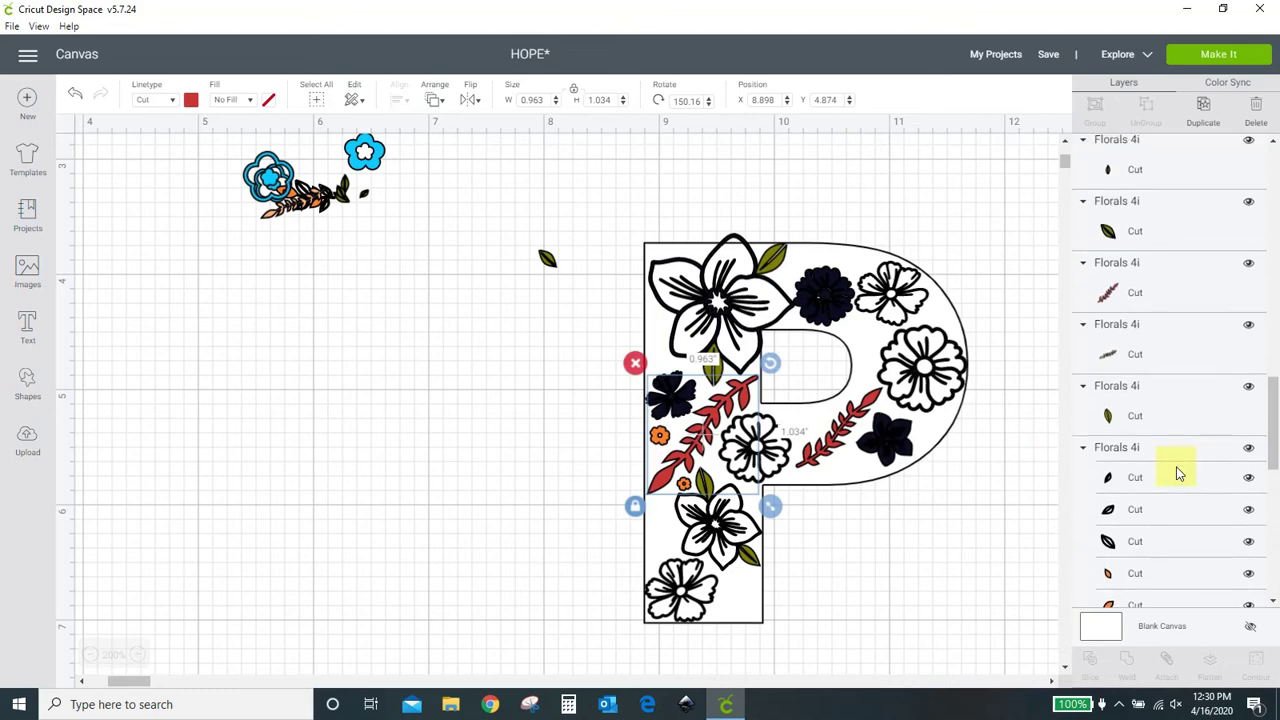
{"action": "scroll", "coordinate": [1178, 473], "scroll_direction": "up", "scroll_amount": 3}
Step: Duplicate the orange flower and set copies on the P's upper bowl, curve and stem
{"action": "left_click", "coordinate": [1182, 289]}
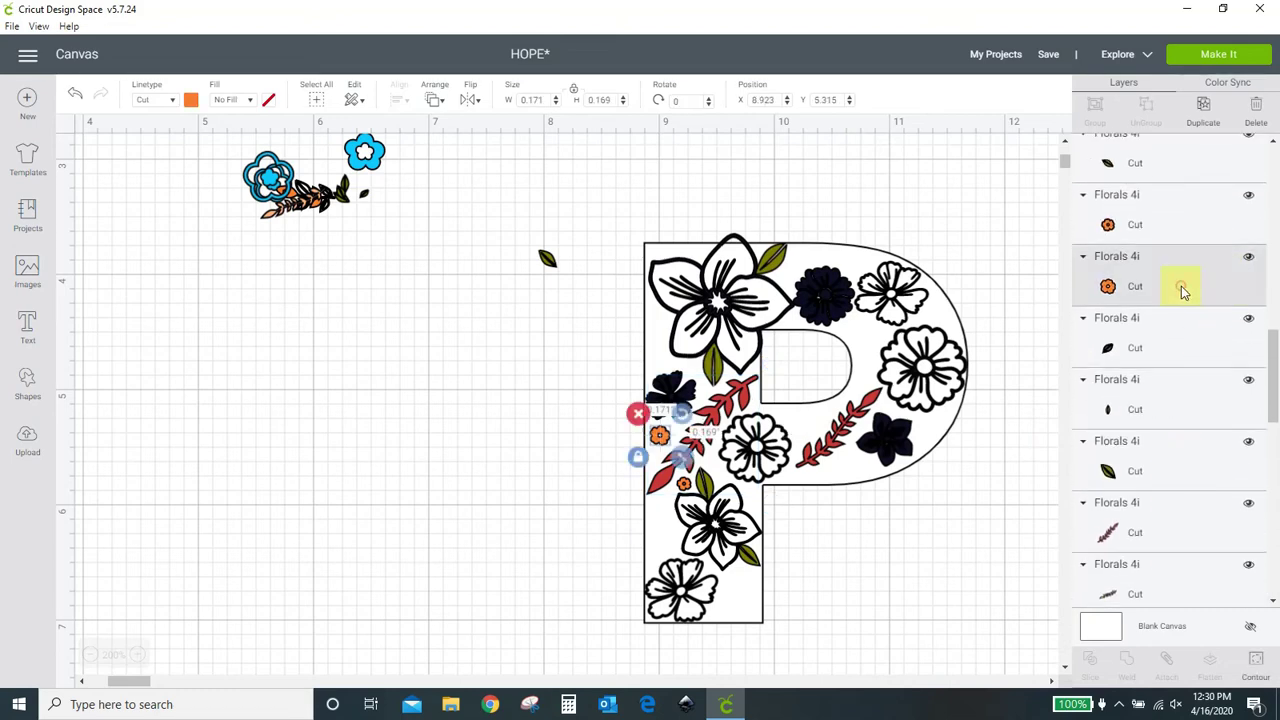
{"action": "left_click", "coordinate": [1205, 118]}
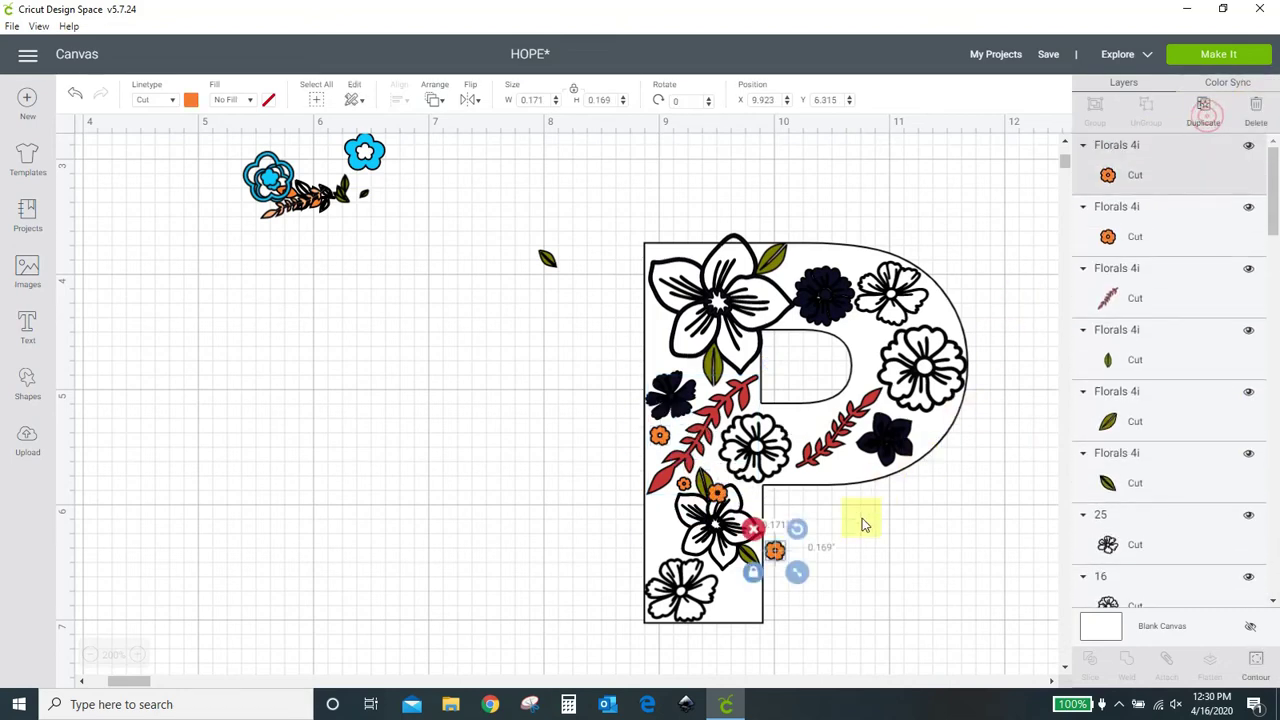
{"action": "left_click_drag", "start_coordinate": [771, 540], "coordinate": [903, 568]}
{"action": "left_click_drag", "start_coordinate": [720, 494], "coordinate": [811, 428]}
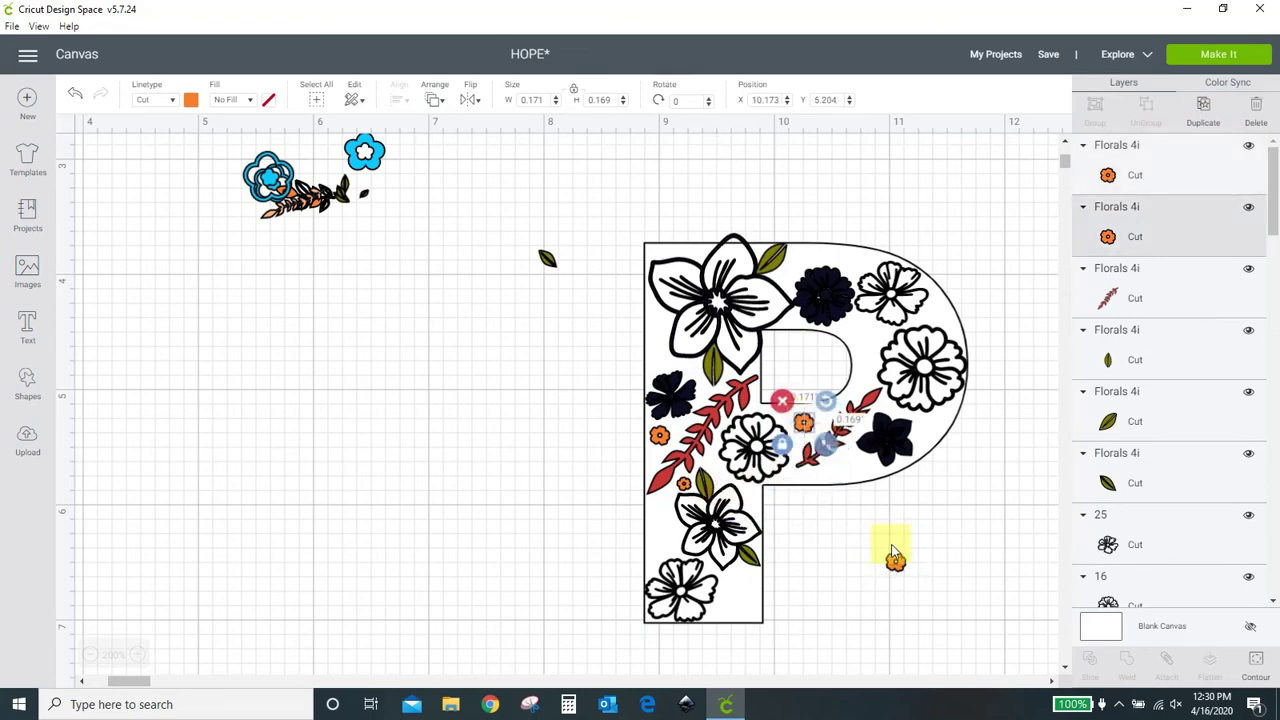
{"action": "left_click_drag", "start_coordinate": [895, 560], "coordinate": [858, 328]}
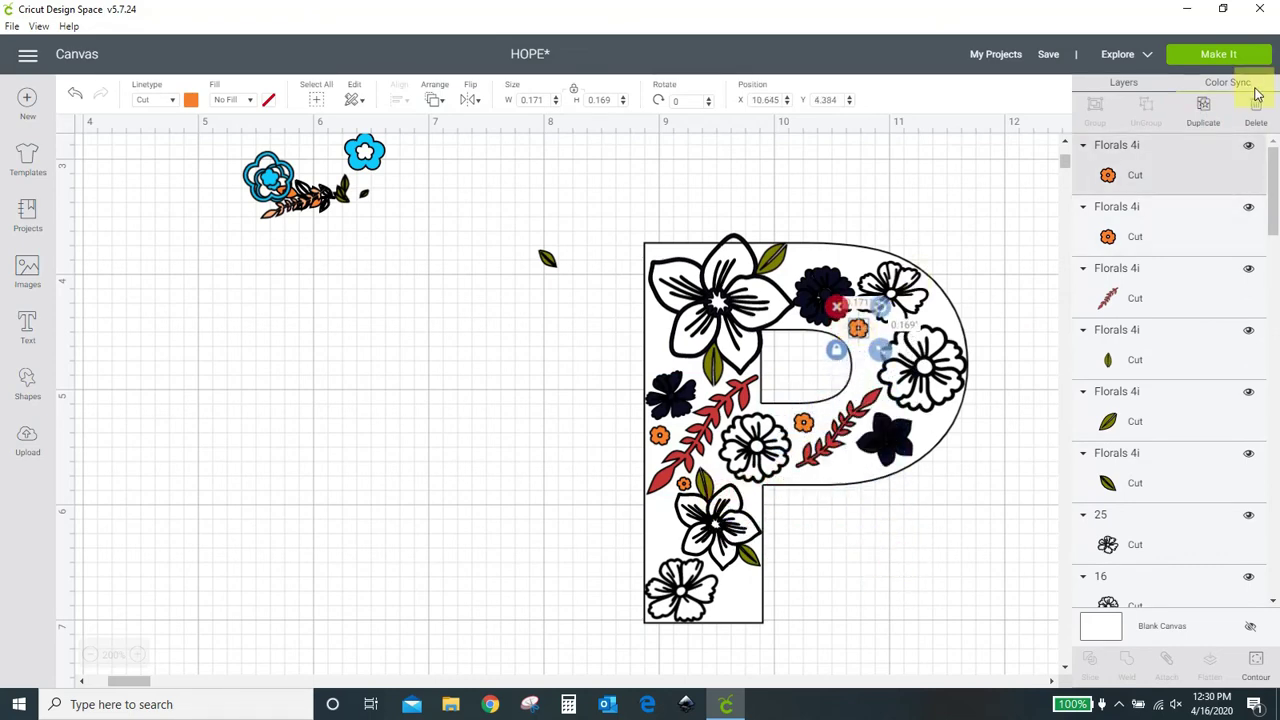
{"action": "left_click", "coordinate": [1205, 112]}
{"action": "left_click", "coordinate": [1205, 112]}
{"action": "left_click_drag", "start_coordinate": [985, 443], "coordinate": [861, 469]}
{"action": "left_click_drag", "start_coordinate": [917, 386], "coordinate": [667, 537]}
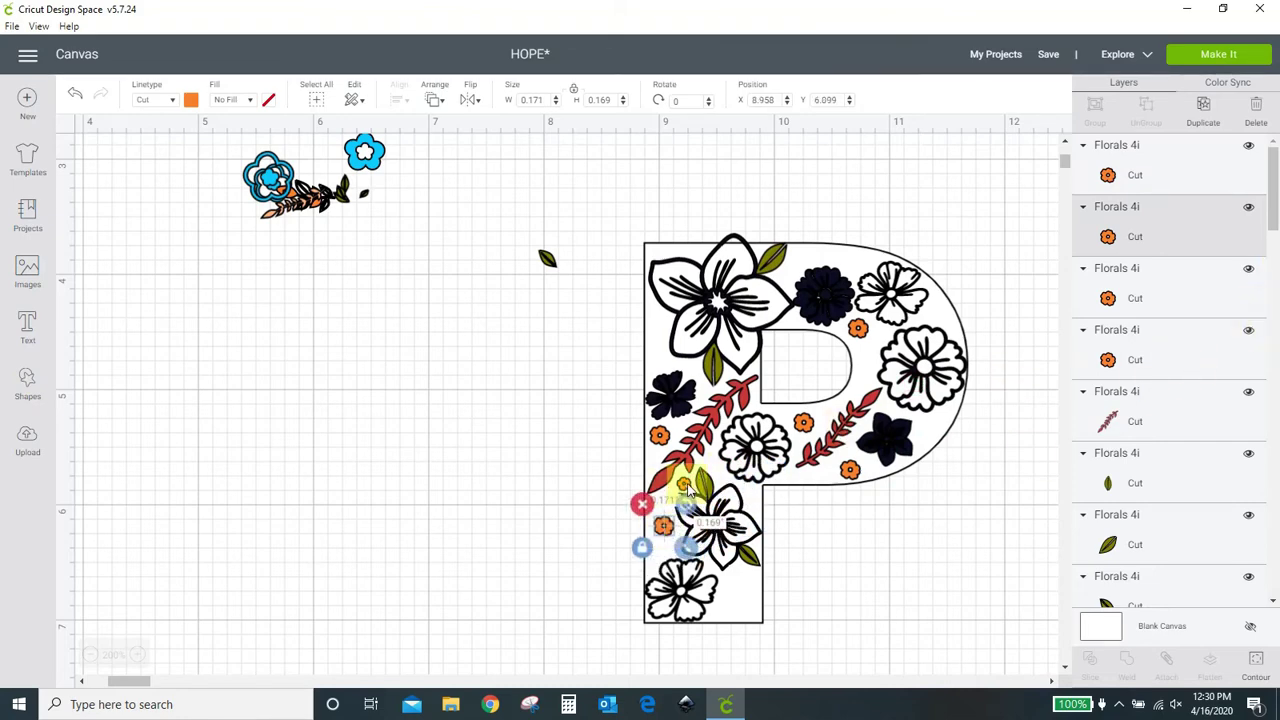
Step: Duplicate another small orange flower, placing one in the P's bowl and one on its stem
{"action": "left_click", "coordinate": [685, 488]}
{"action": "scroll", "coordinate": [1220, 406], "scroll_direction": "up", "scroll_amount": 3}
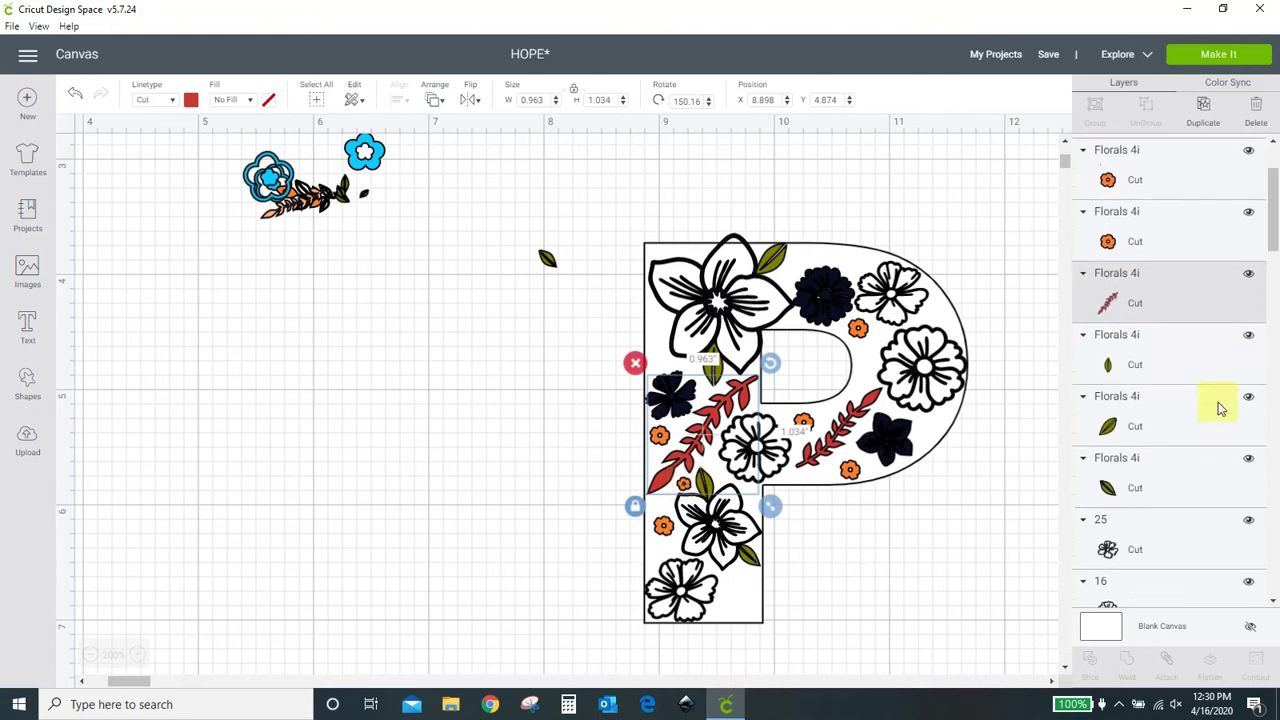
{"action": "left_click", "coordinate": [1211, 357]}
{"action": "left_click", "coordinate": [1211, 357]}
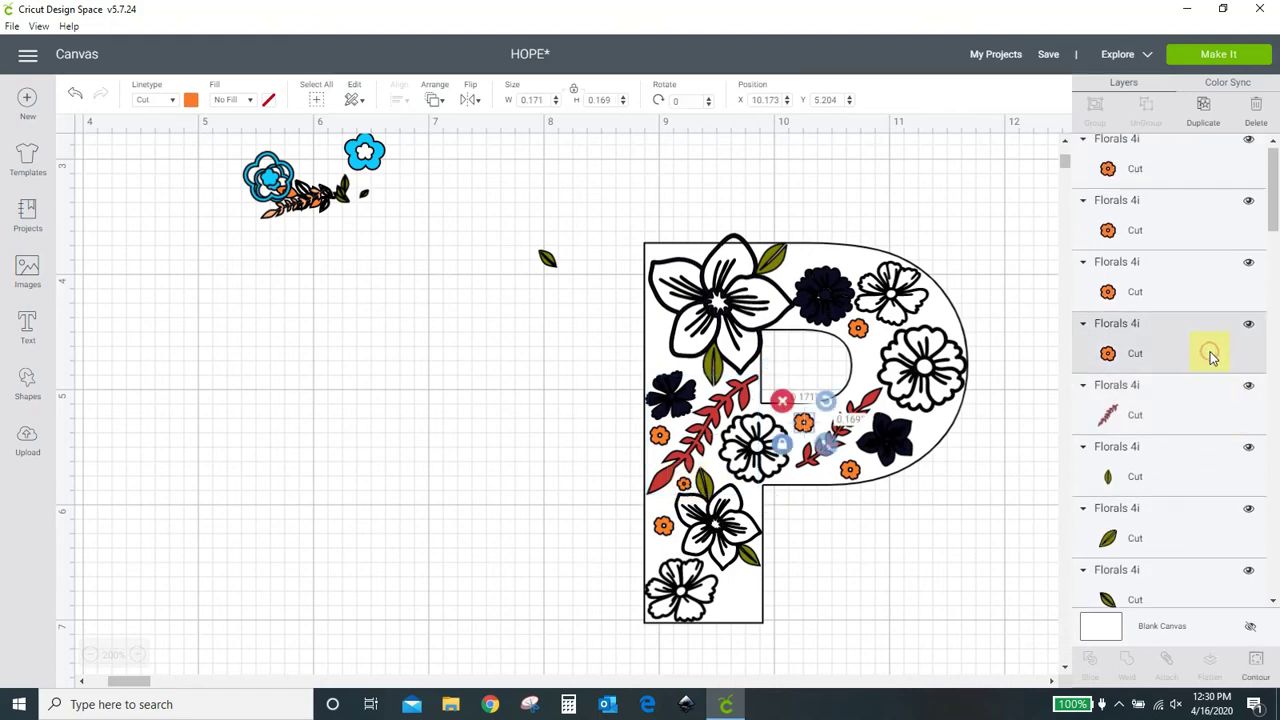
{"action": "left_click", "coordinate": [1208, 288]}
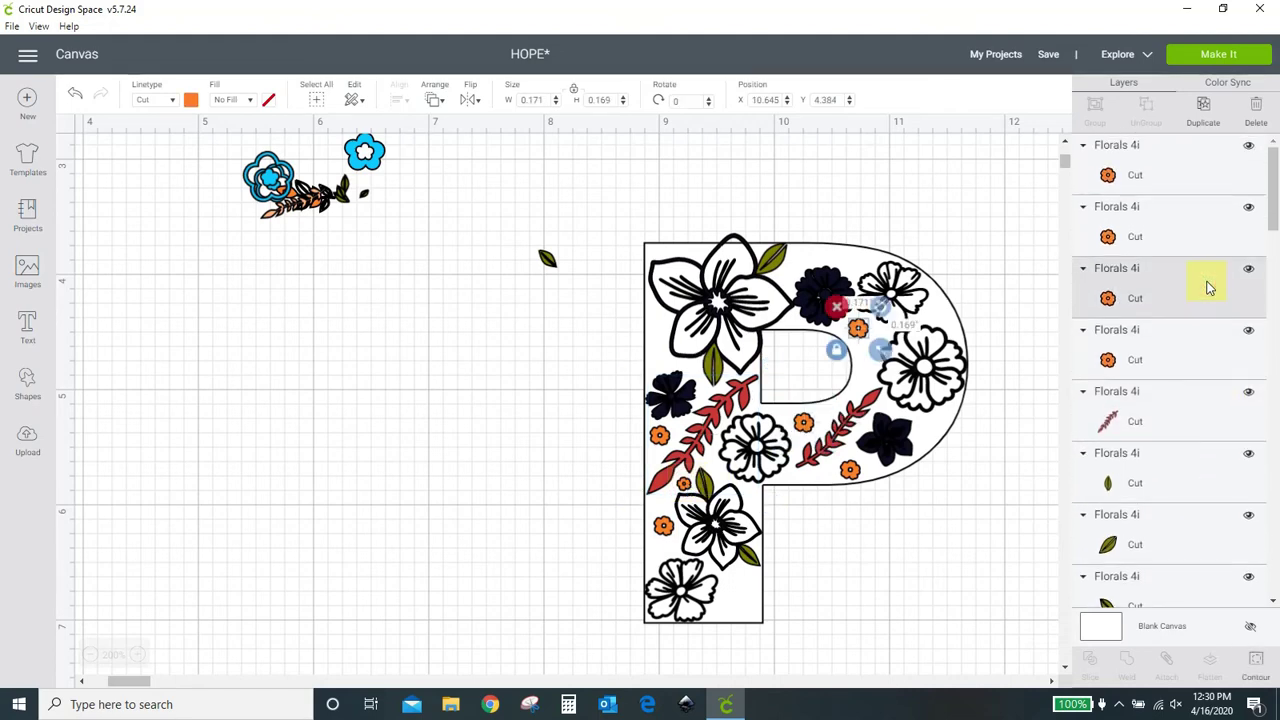
{"action": "scroll", "coordinate": [1208, 288], "scroll_direction": "down", "scroll_amount": 5}
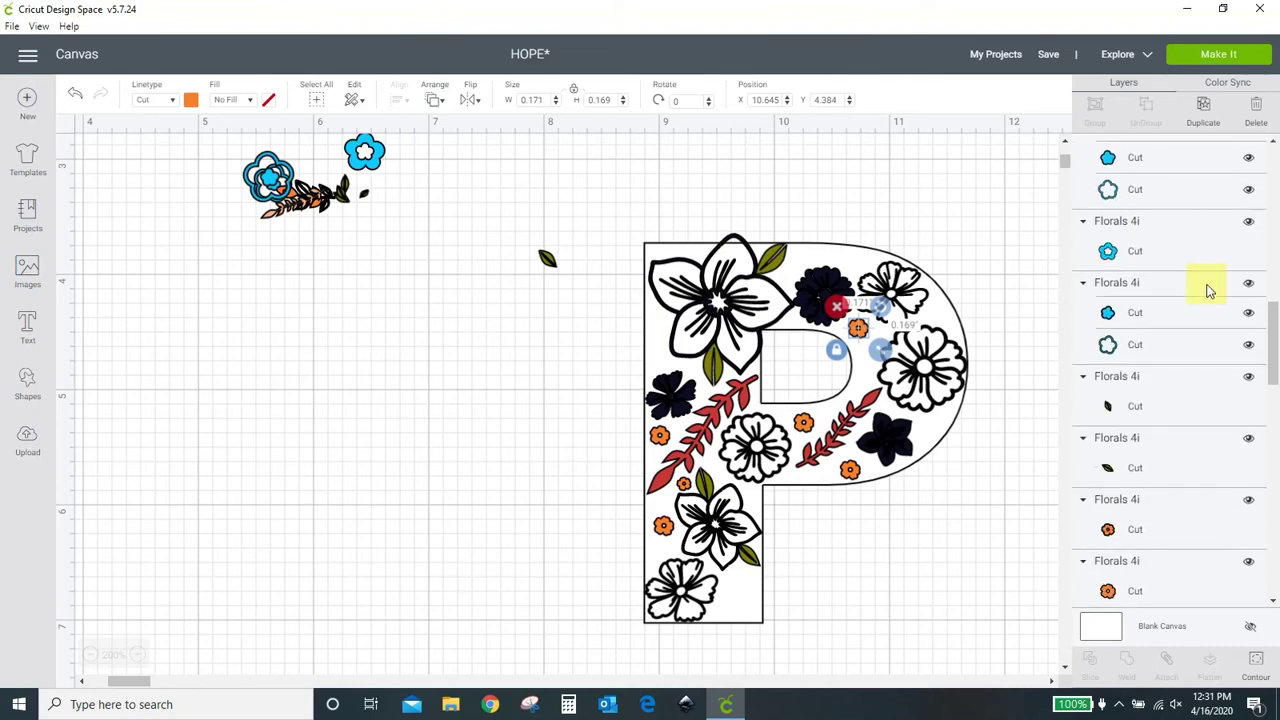
{"action": "left_click", "coordinate": [1188, 519]}
{"action": "left_click", "coordinate": [1203, 106]}
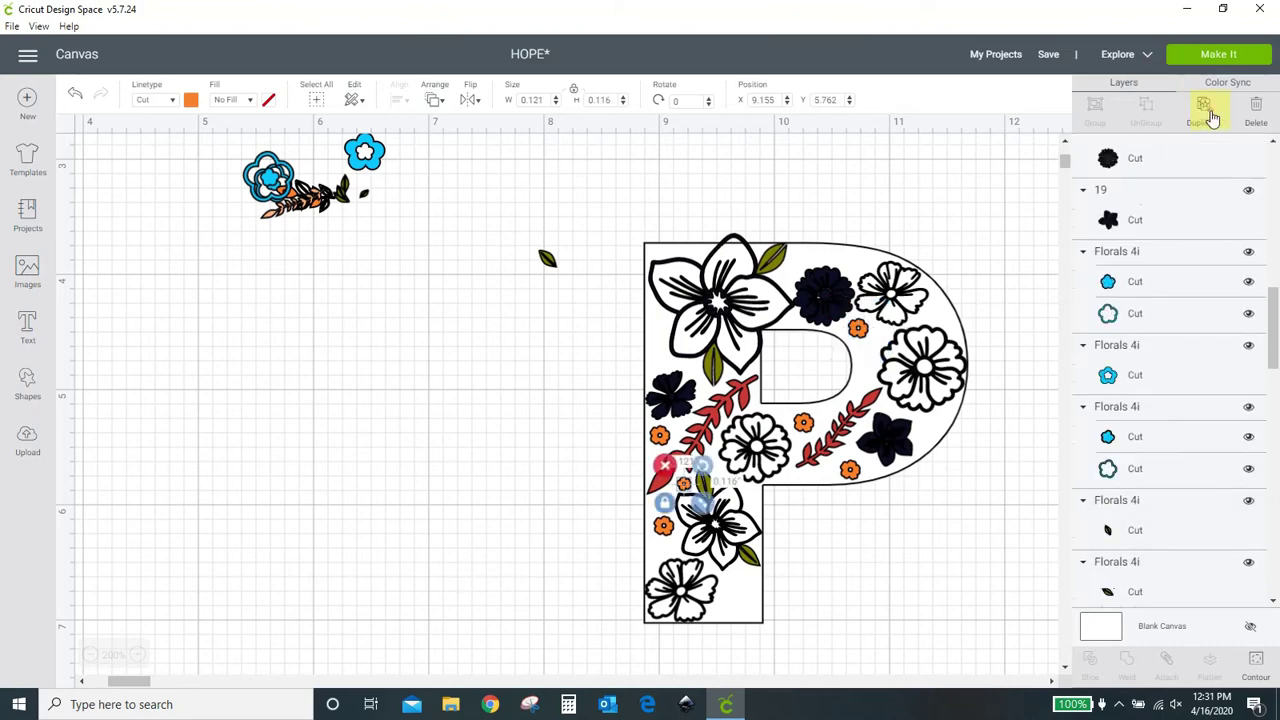
{"action": "left_click_drag", "start_coordinate": [745, 548], "coordinate": [930, 322]}
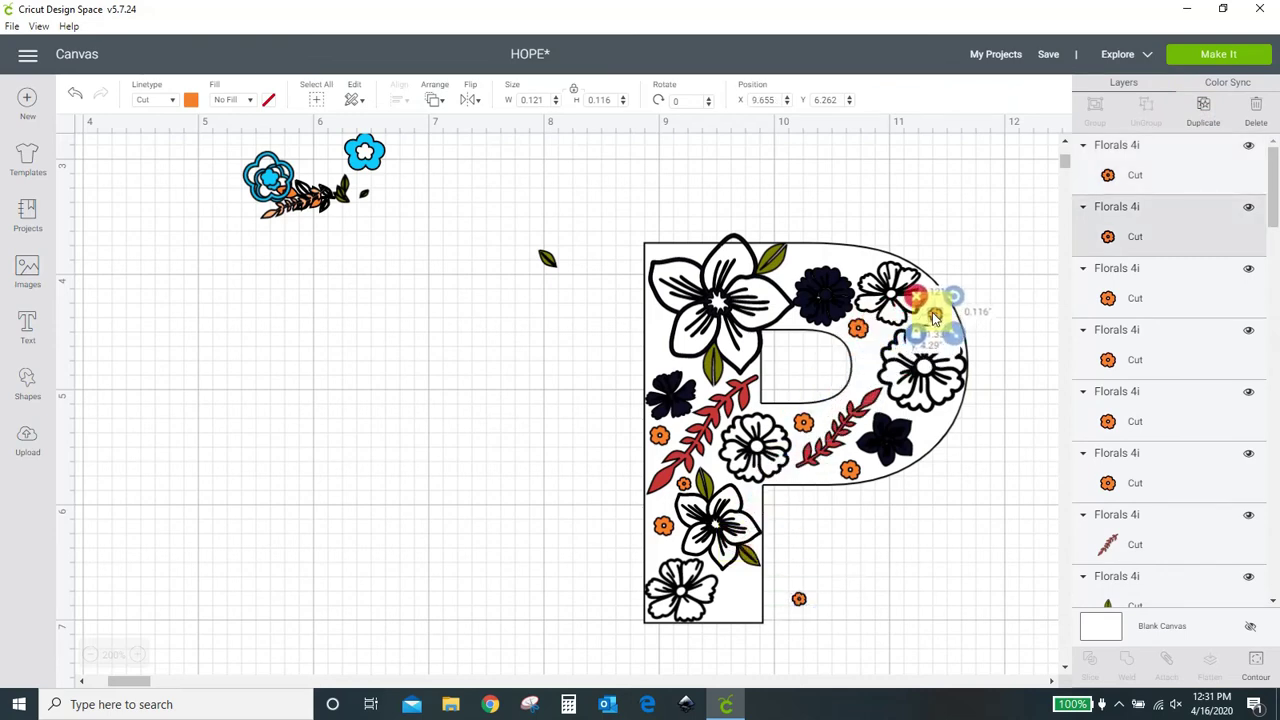
{"action": "left_click", "coordinate": [778, 607]}
{"action": "left_click_drag", "start_coordinate": [778, 607], "coordinate": [650, 557]}
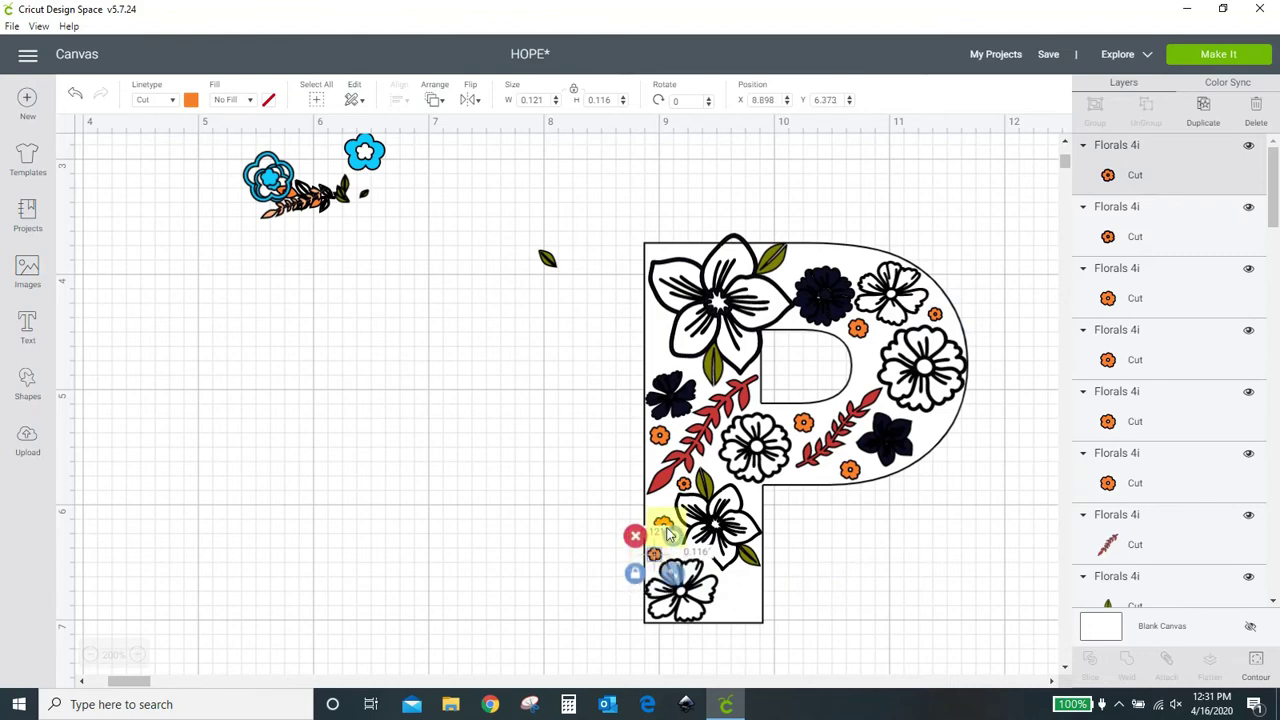
Step: Add two more orange flower copies inside the bowl and near the P's top
{"action": "left_click", "coordinate": [934, 313]}
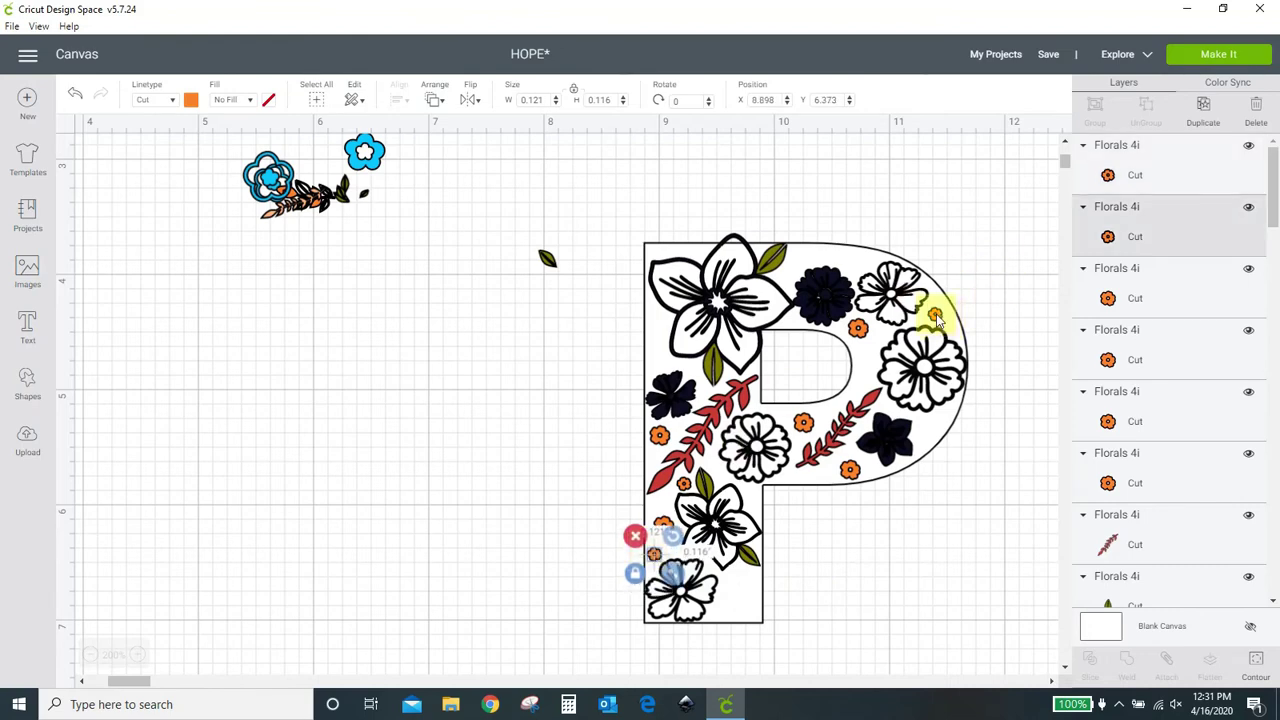
{"action": "left_click", "coordinate": [1197, 113]}
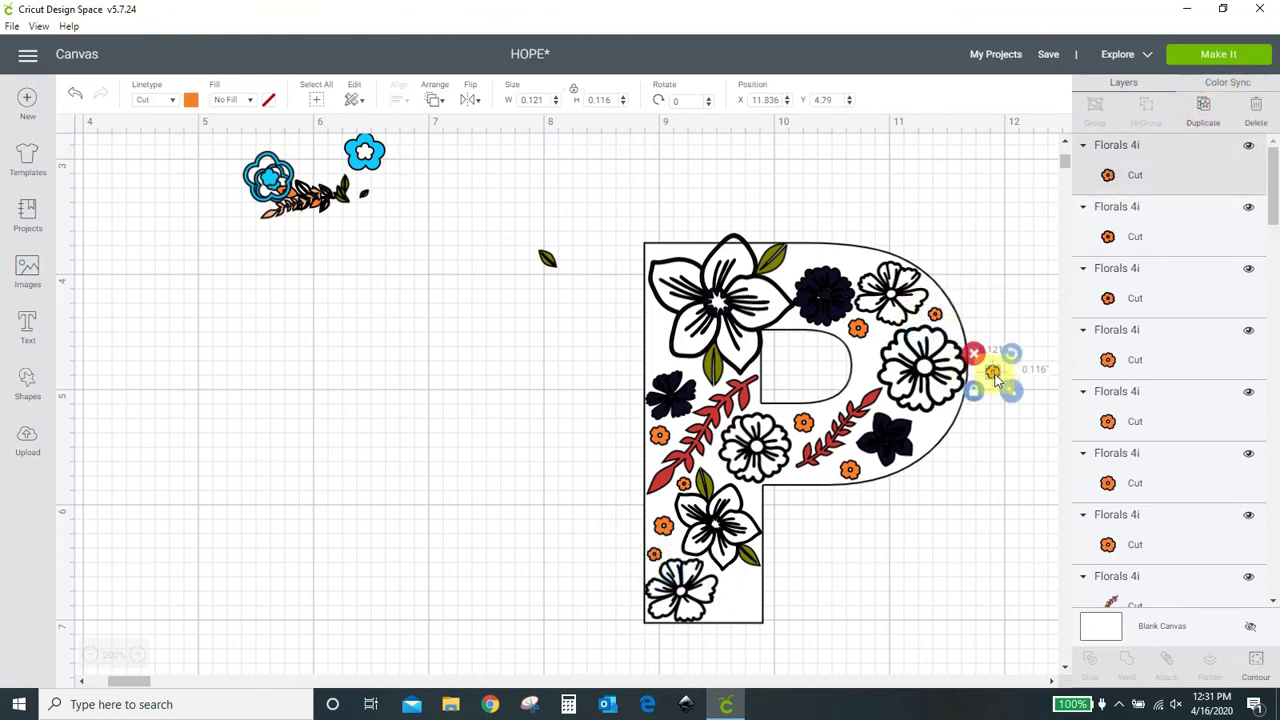
{"action": "left_click_drag", "start_coordinate": [985, 370], "coordinate": [858, 262]}
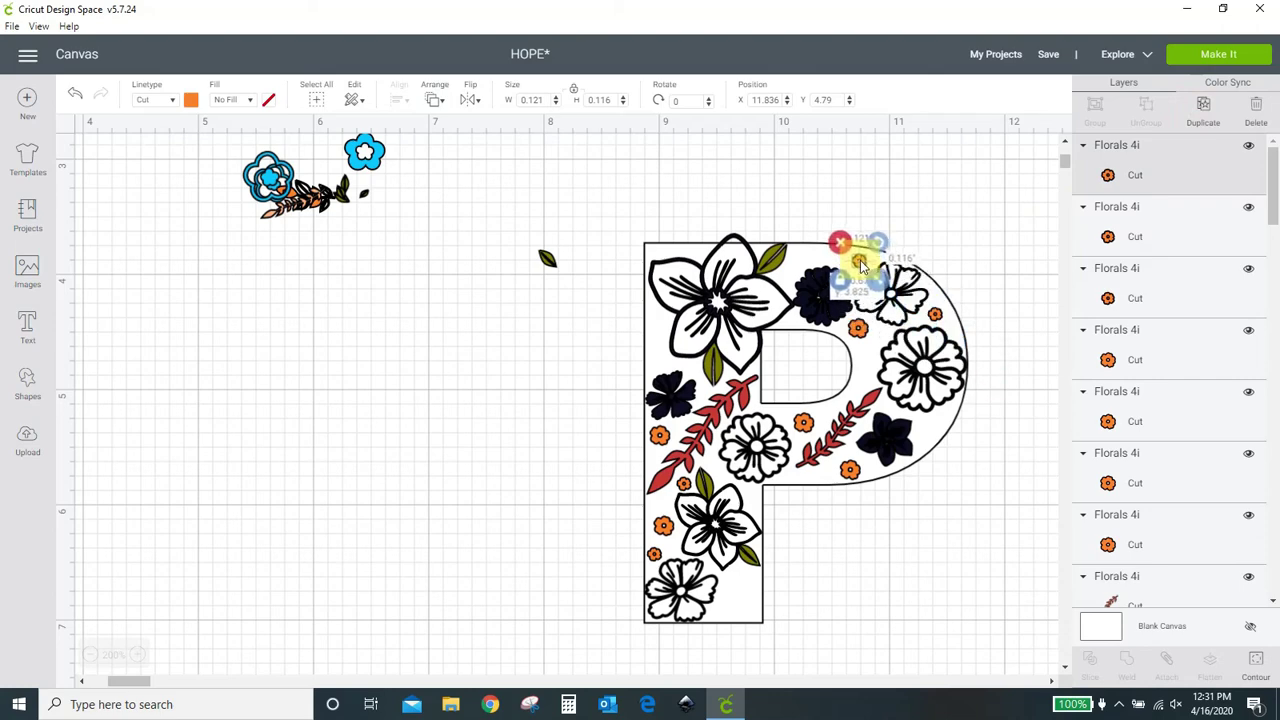
{"action": "left_click", "coordinate": [1200, 116]}
{"action": "left_click_drag", "start_coordinate": [918, 322], "coordinate": [802, 266]}
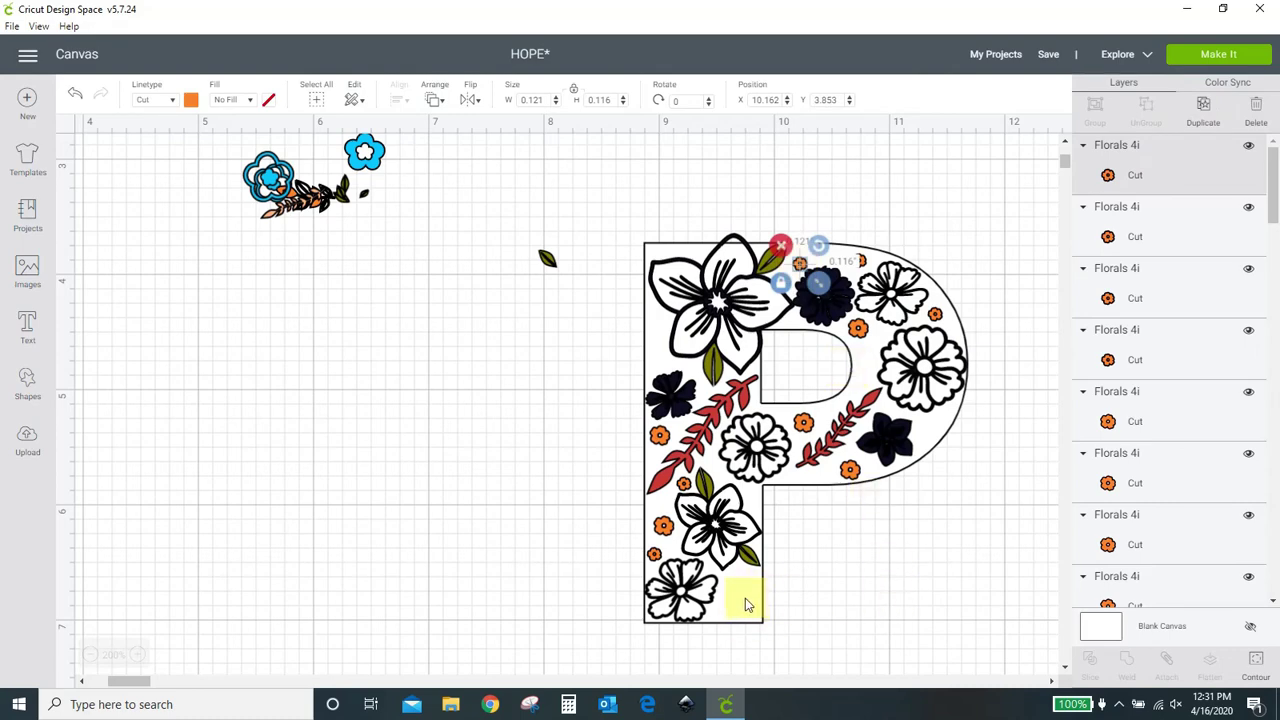
Step: Duplicate the navy flower to the P's bottom and move the green leaf to its top-left
{"action": "left_click", "coordinate": [886, 436]}
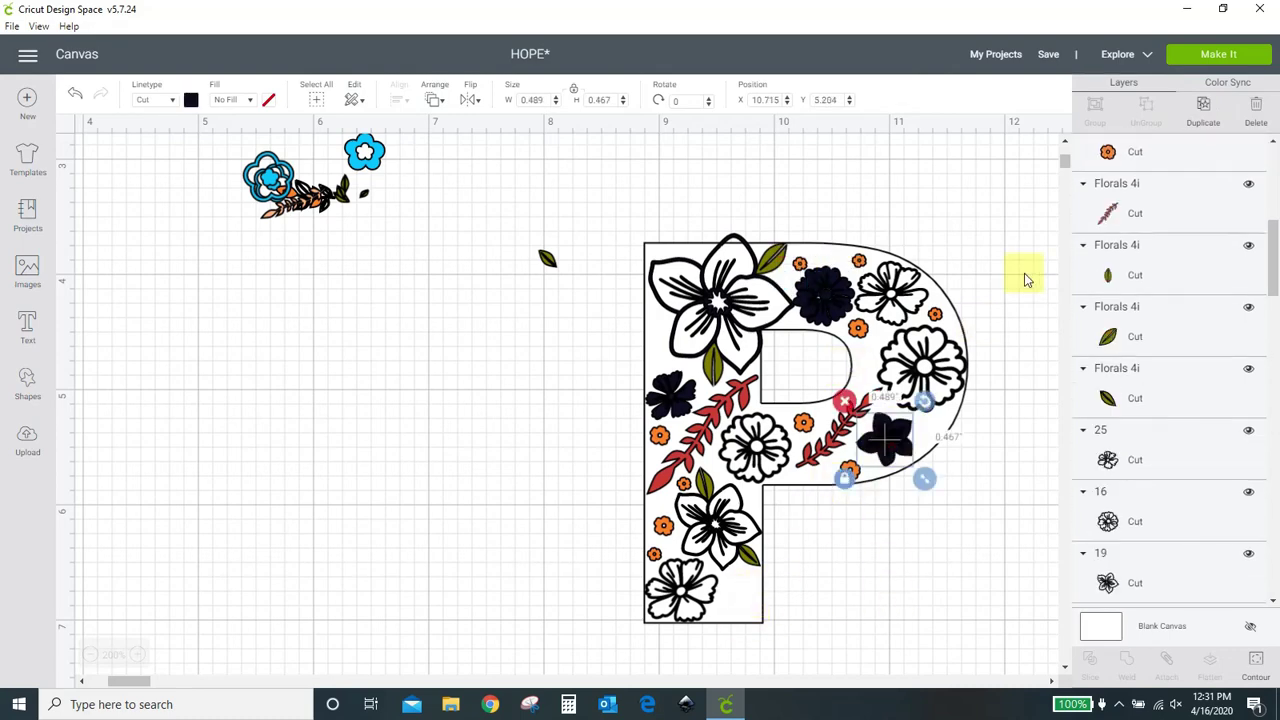
{"action": "left_click", "coordinate": [1207, 121]}
{"action": "left_click_drag", "start_coordinate": [971, 527], "coordinate": [737, 598]}
{"action": "left_click", "coordinate": [912, 600]}
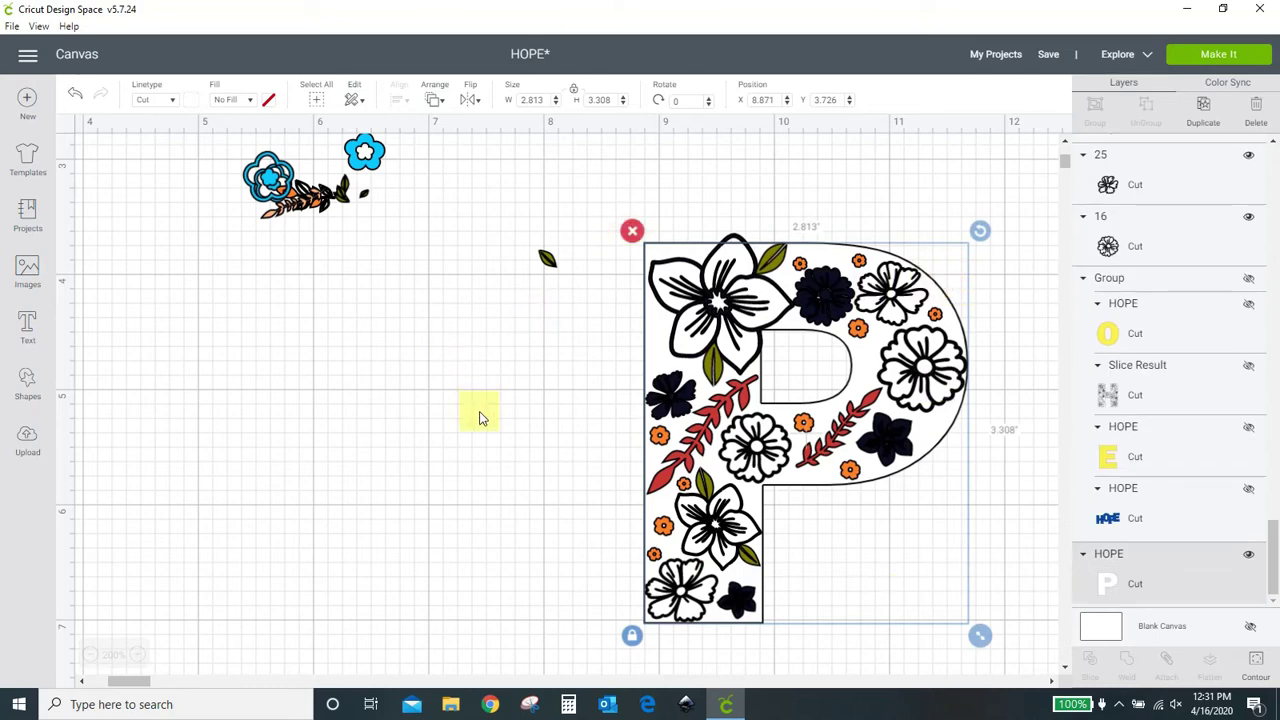
{"action": "left_click_drag", "start_coordinate": [546, 258], "coordinate": [668, 333]}
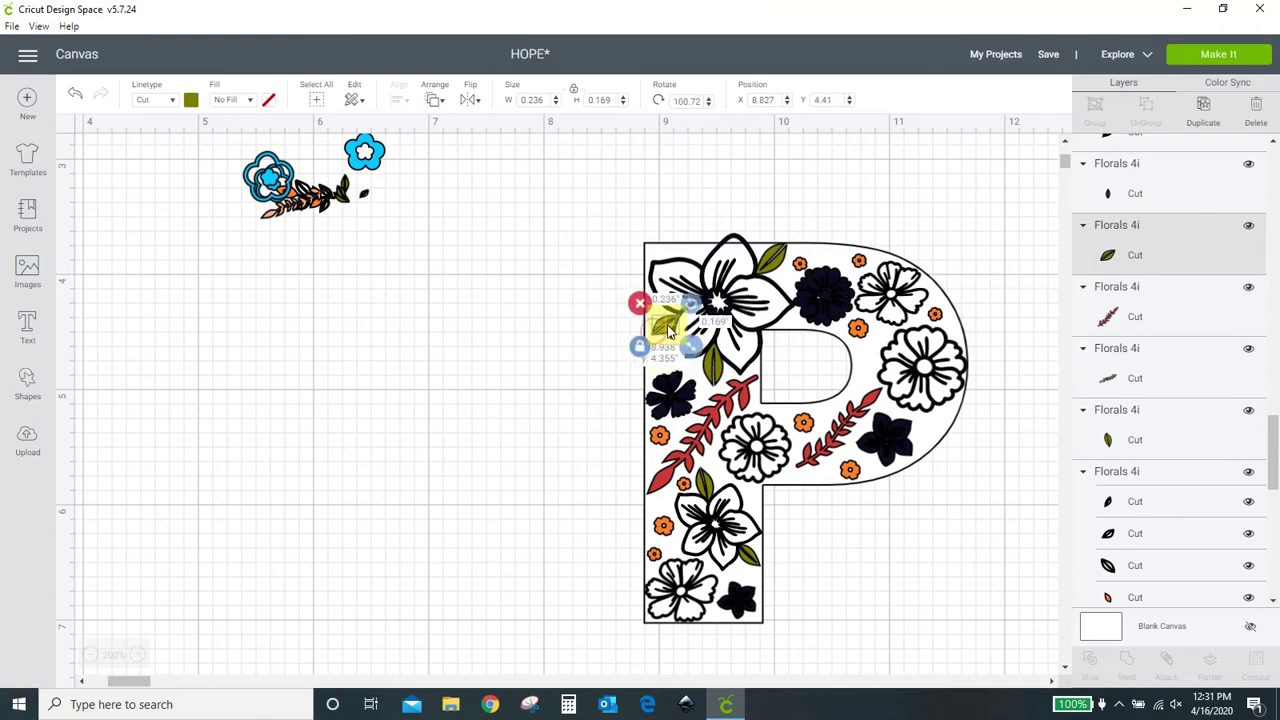
{"action": "left_click", "coordinate": [530, 345]}
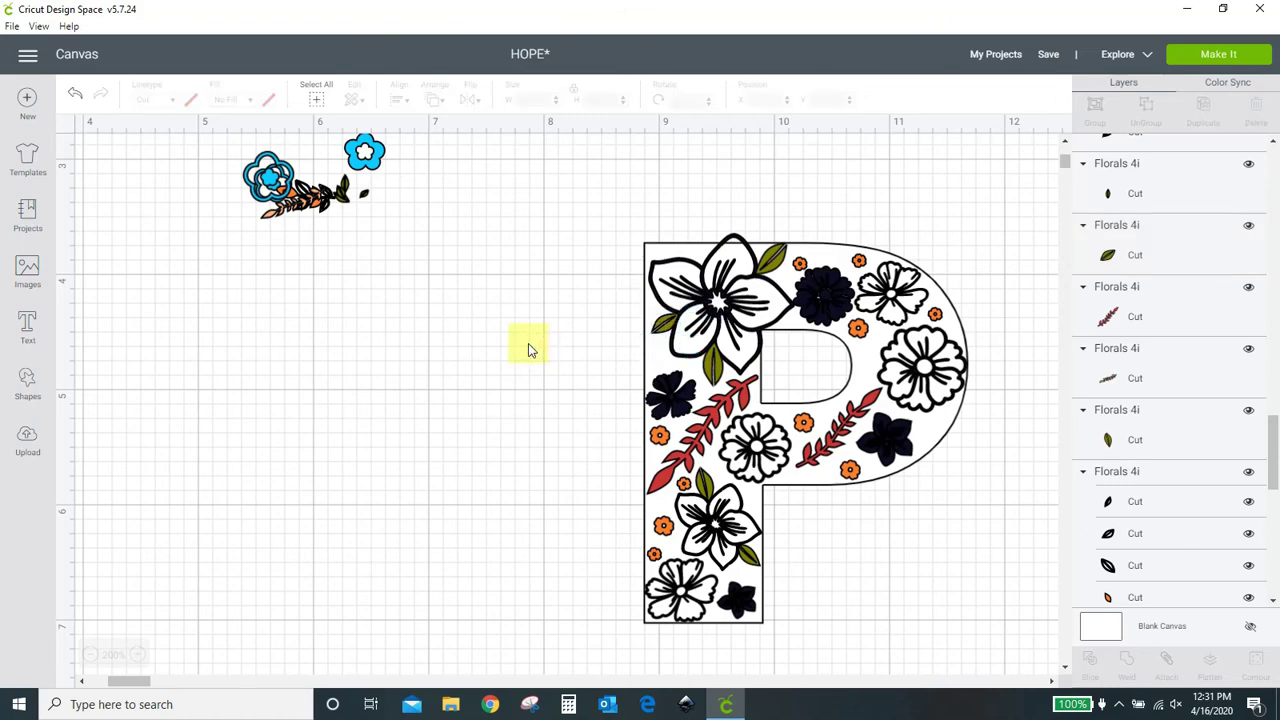
Step: Add one more orange flower copy lower along the P's right edge
{"action": "left_click", "coordinate": [936, 318]}
{"action": "left_click", "coordinate": [1203, 105]}
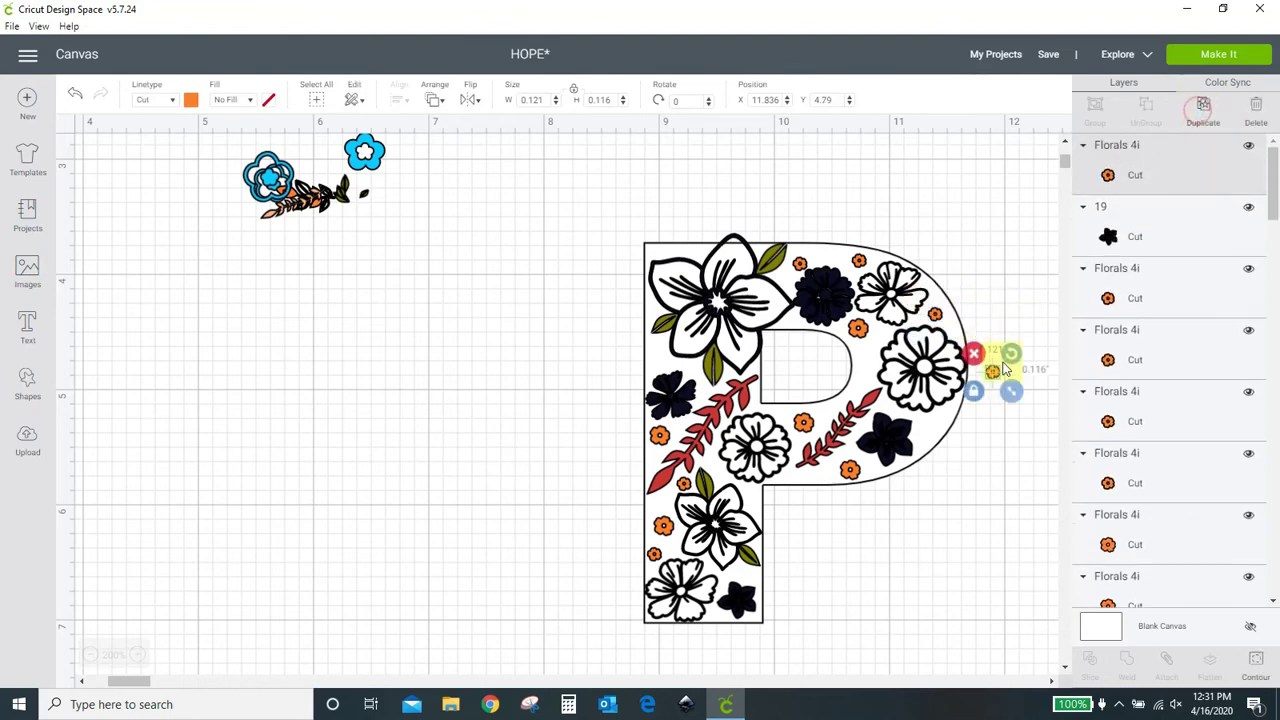
{"action": "left_click_drag", "start_coordinate": [992, 372], "coordinate": [954, 480]}
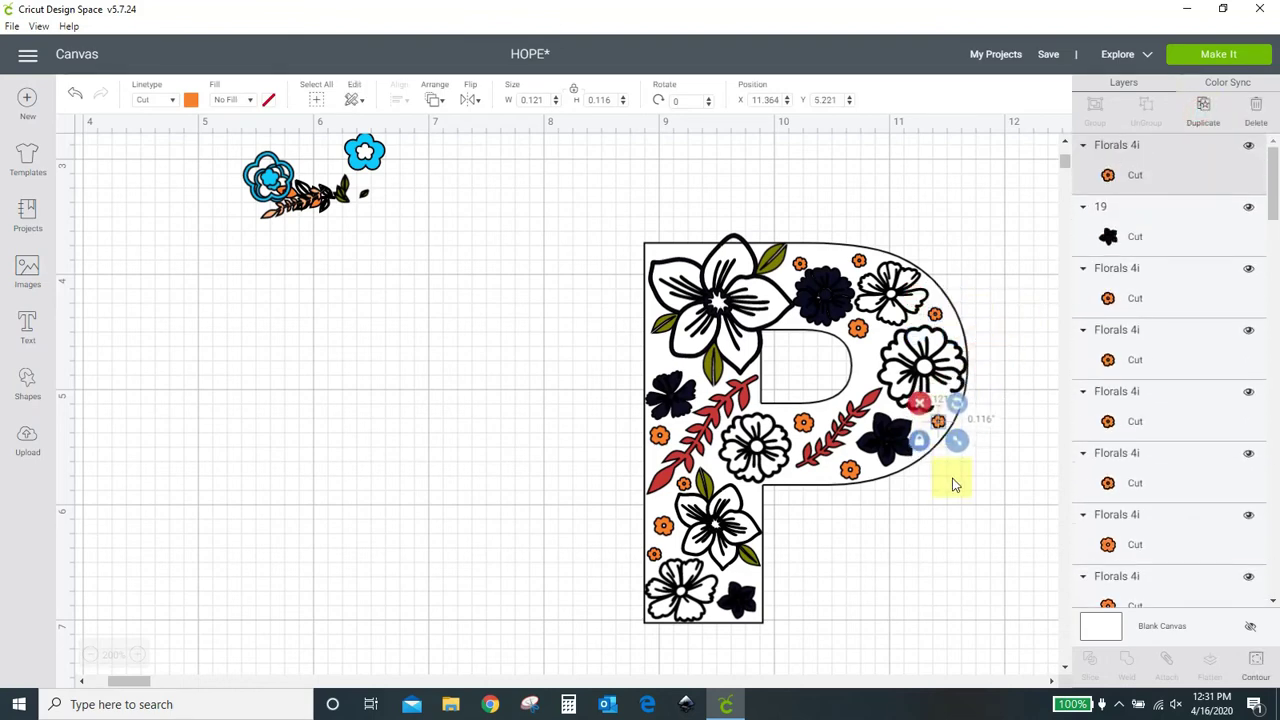
{"action": "left_click", "coordinate": [953, 483]}
{"action": "left_click", "coordinate": [474, 381]}
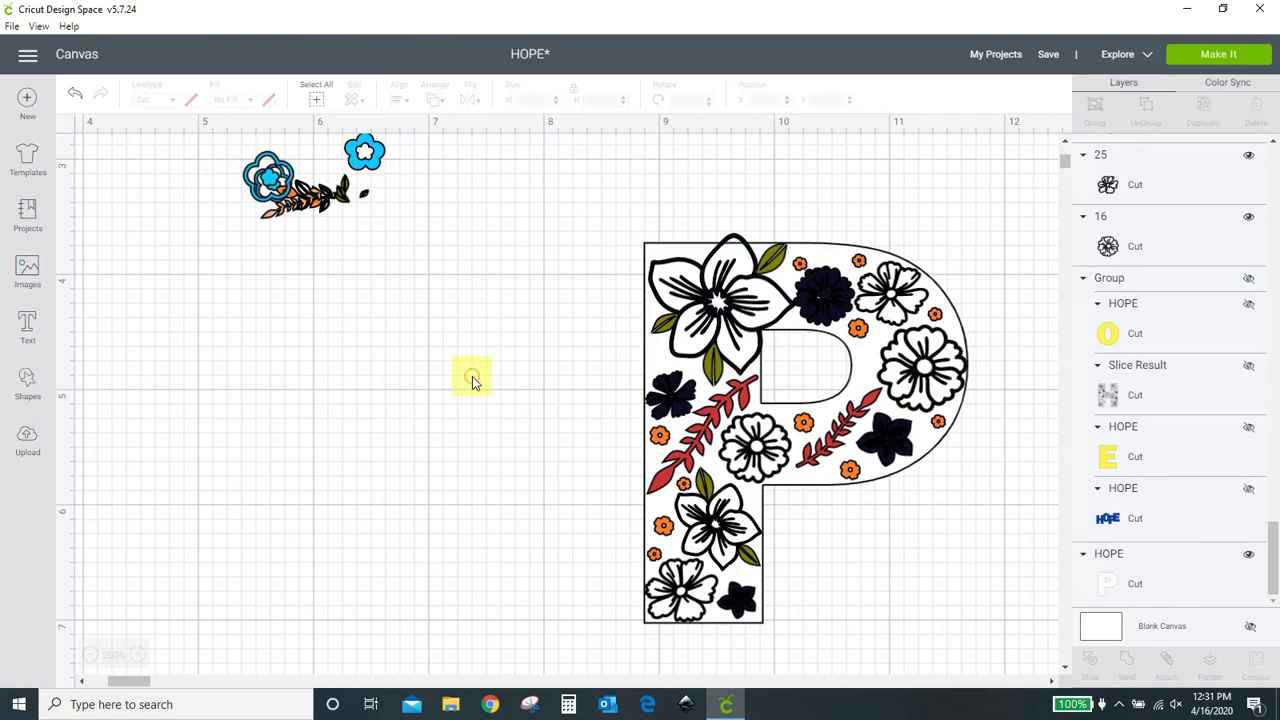
Step: Delete the stray floral cluster beside the P and hide the white P layer
{"action": "scroll", "coordinate": [421, 379], "scroll_direction": "up", "scroll_amount": 3}
{"action": "left_click_drag", "start_coordinate": [202, 257], "coordinate": [434, 437]}
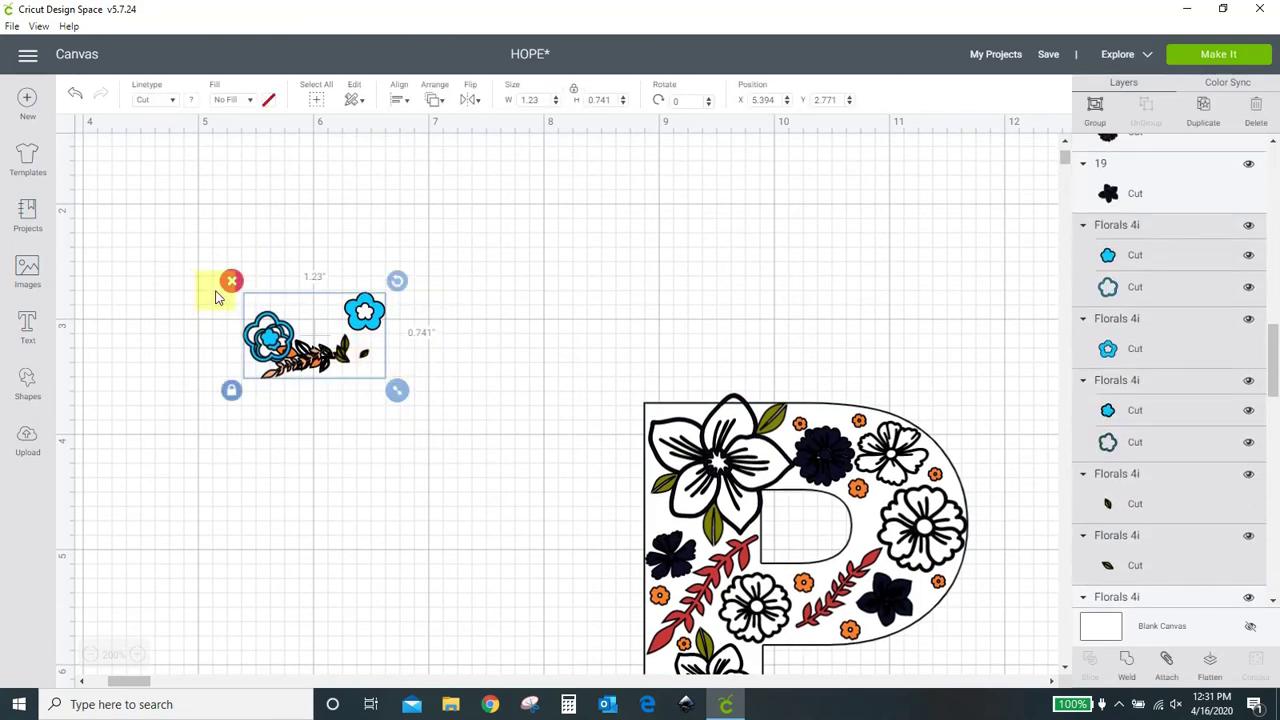
{"action": "left_click", "coordinate": [232, 279]}
{"action": "scroll", "coordinate": [240, 270], "scroll_direction": "down", "scroll_amount": 5}
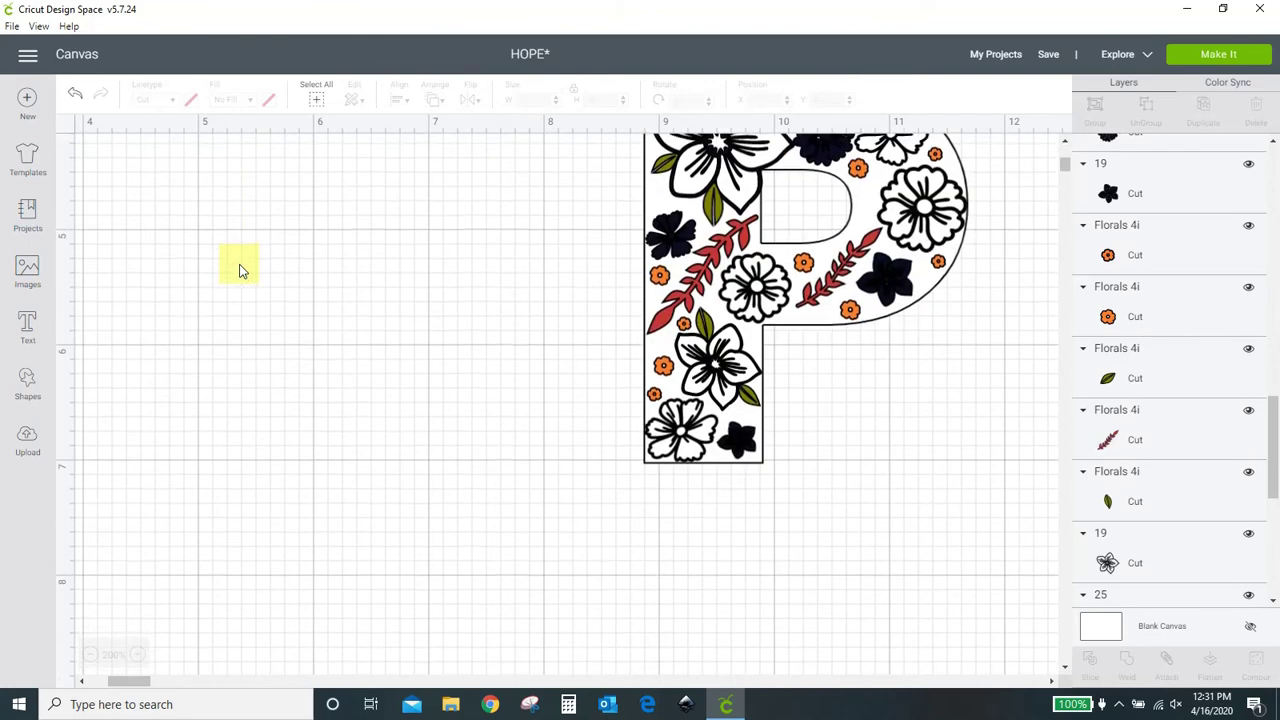
{"action": "scroll", "coordinate": [323, 268], "scroll_direction": "up", "scroll_amount": 5}
{"action": "scroll", "coordinate": [391, 273], "scroll_direction": "down", "scroll_amount": 3}
{"action": "scroll", "coordinate": [391, 273], "scroll_direction": "down", "scroll_amount": 2}
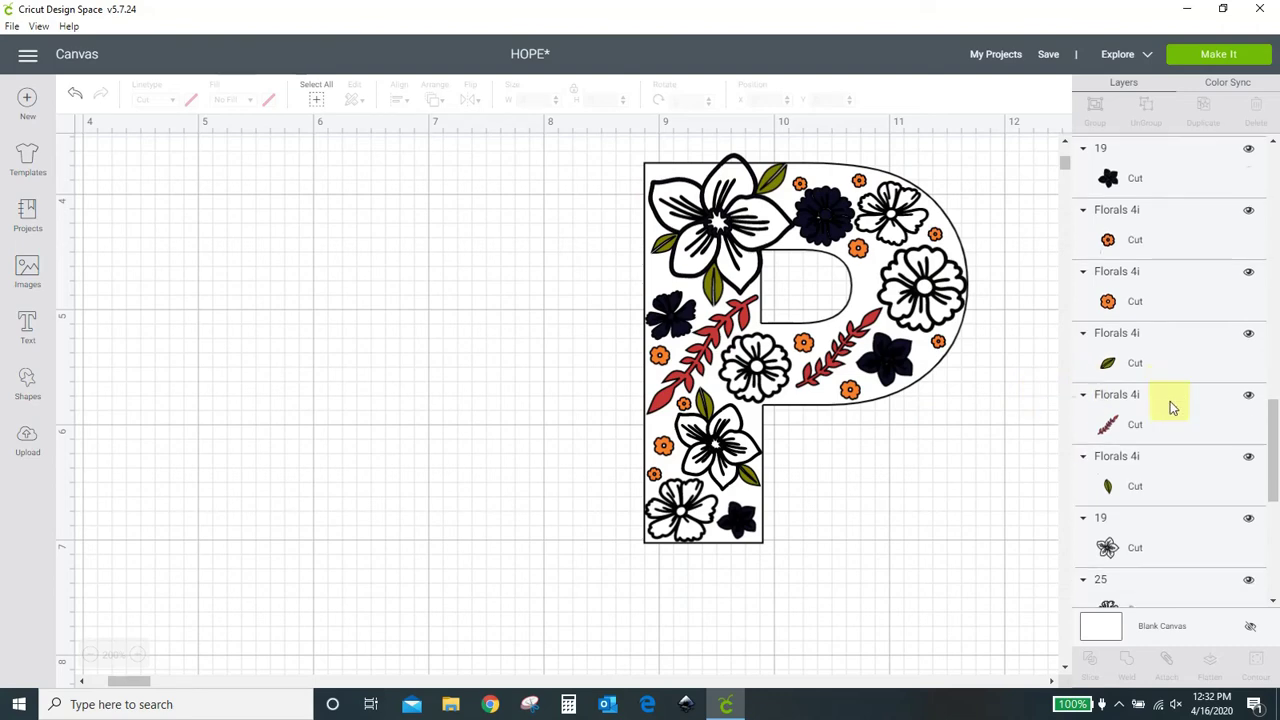
{"action": "scroll", "coordinate": [1170, 410], "scroll_direction": "down", "scroll_amount": 5}
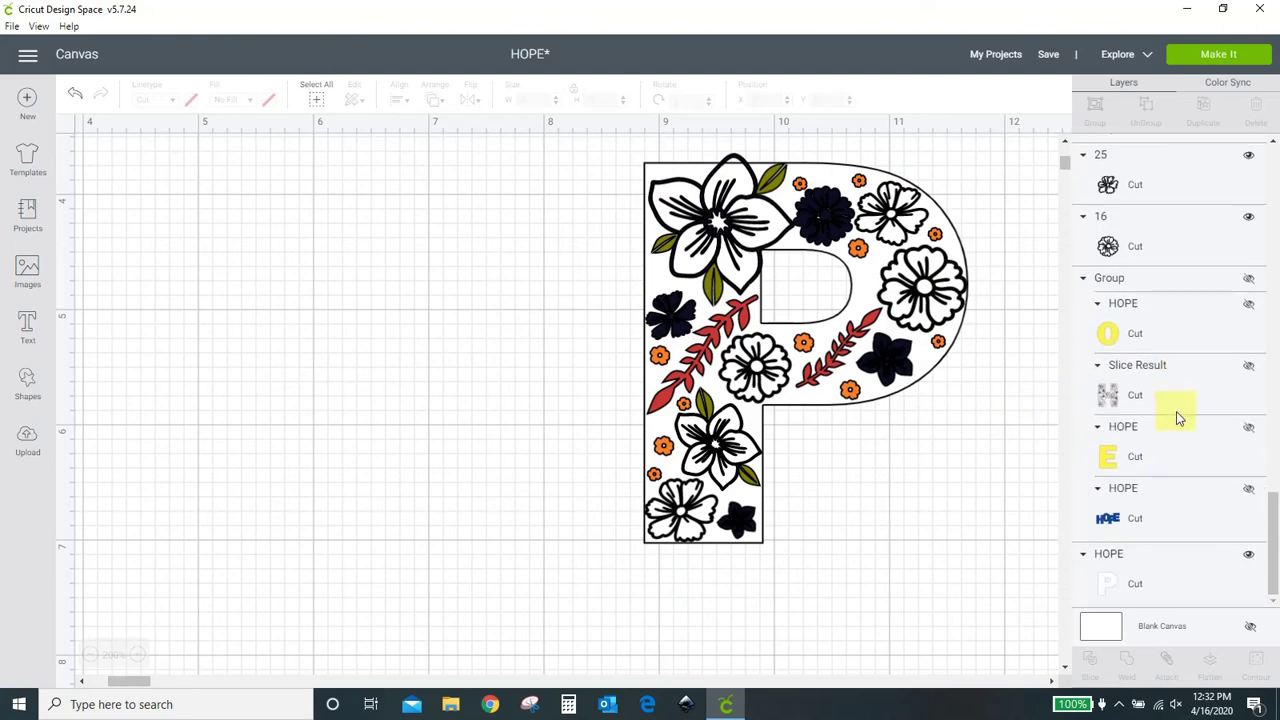
{"action": "left_click", "coordinate": [1249, 555]}
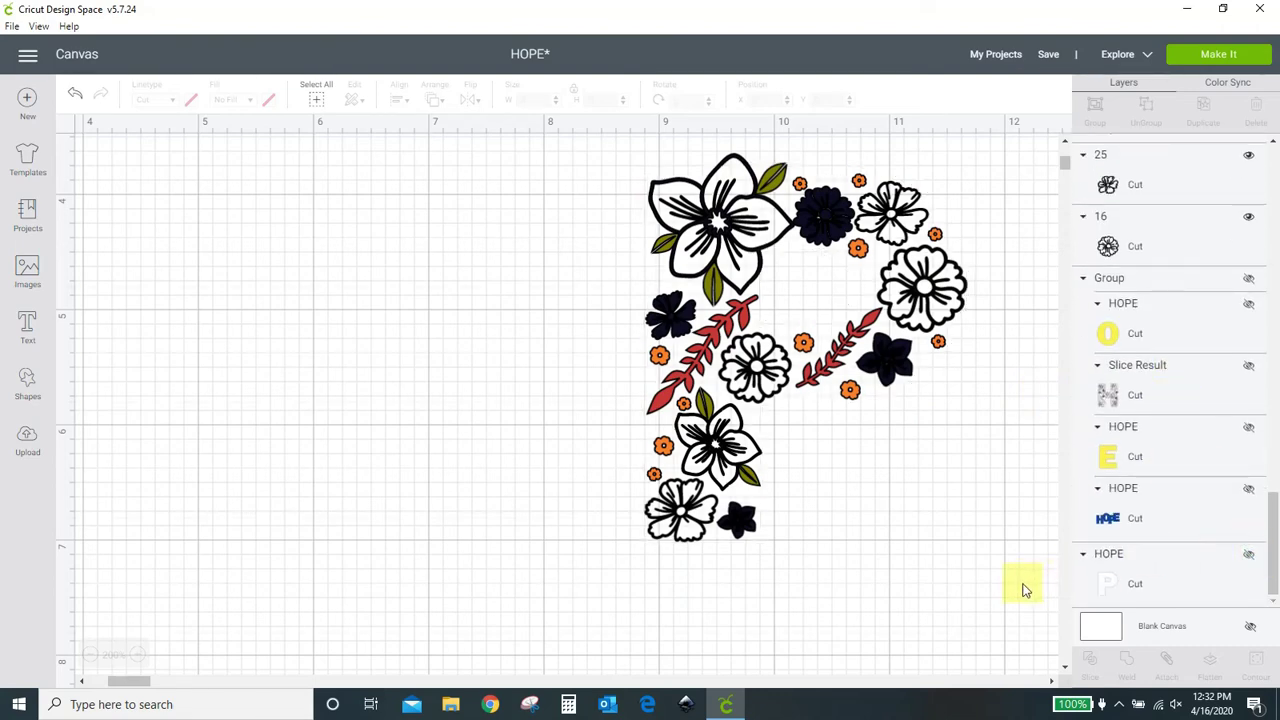
Step: Weld all the P's flowers, leaves and sprigs into one Weld Result
{"action": "scroll", "coordinate": [1024, 590], "scroll_direction": "up", "scroll_amount": 2}
{"action": "left_click_drag", "start_coordinate": [577, 211], "coordinate": [1006, 640]}
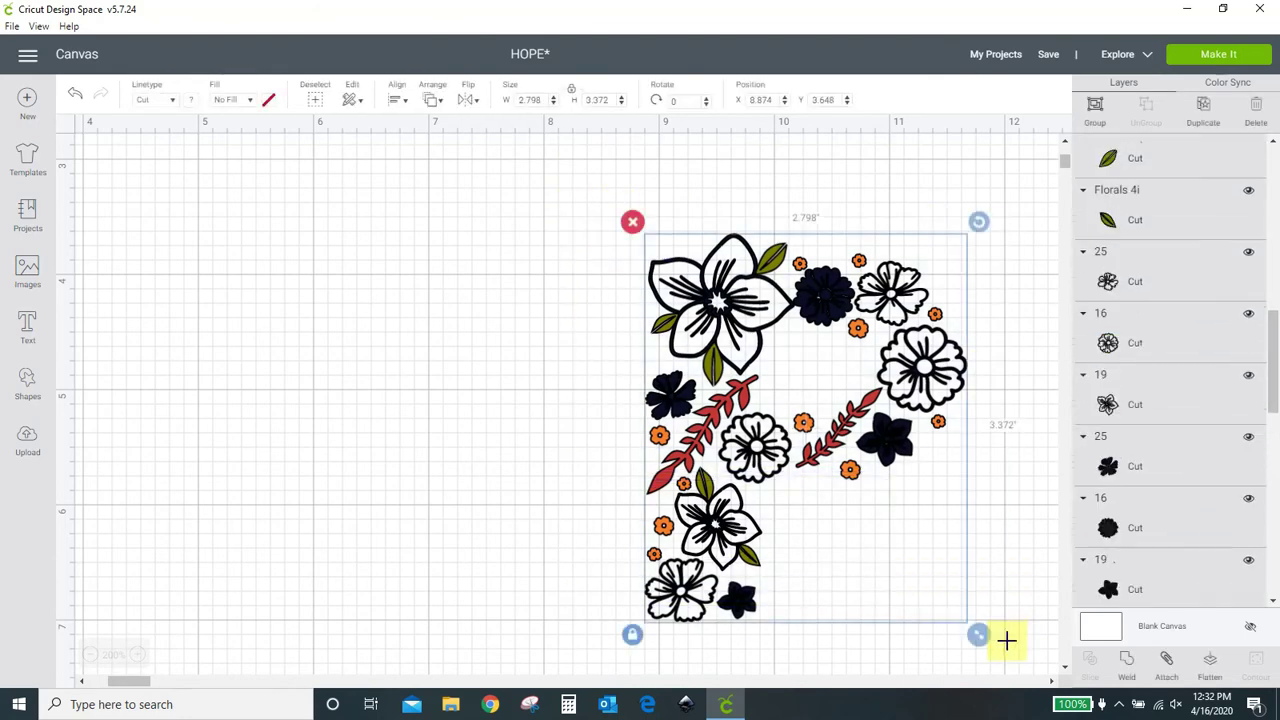
{"action": "left_click", "coordinate": [1126, 662]}
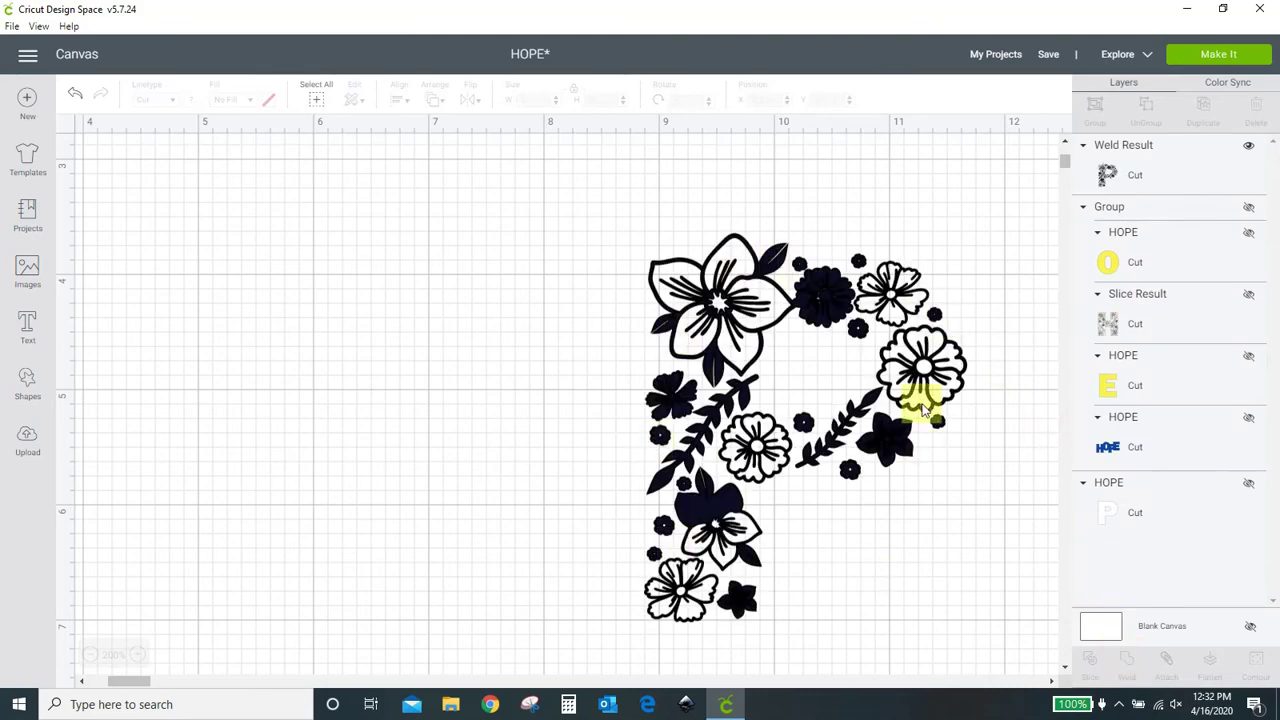
{"action": "left_click", "coordinate": [1251, 489]}
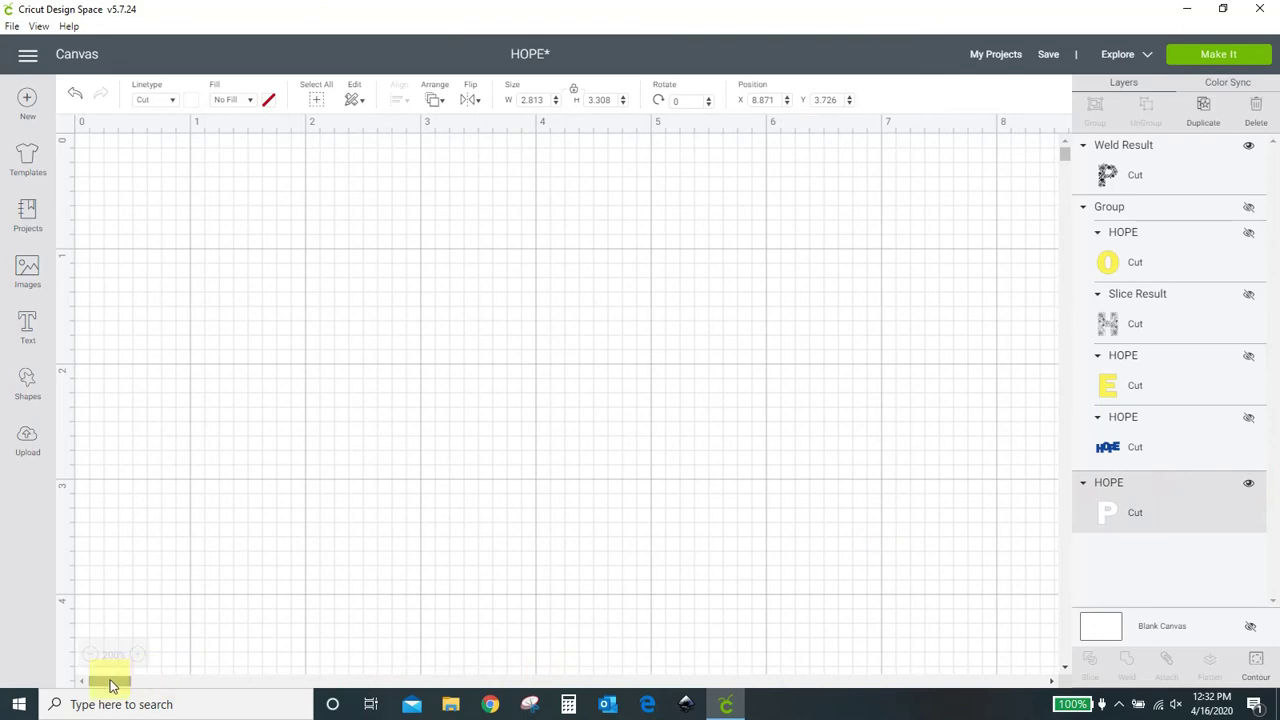
Step: Select the P together with its welded flower design and Slice them
{"action": "left_click_drag", "start_coordinate": [112, 684], "coordinate": [143, 686]}
{"action": "scroll", "coordinate": [288, 338], "scroll_direction": "down", "scroll_amount": 5}
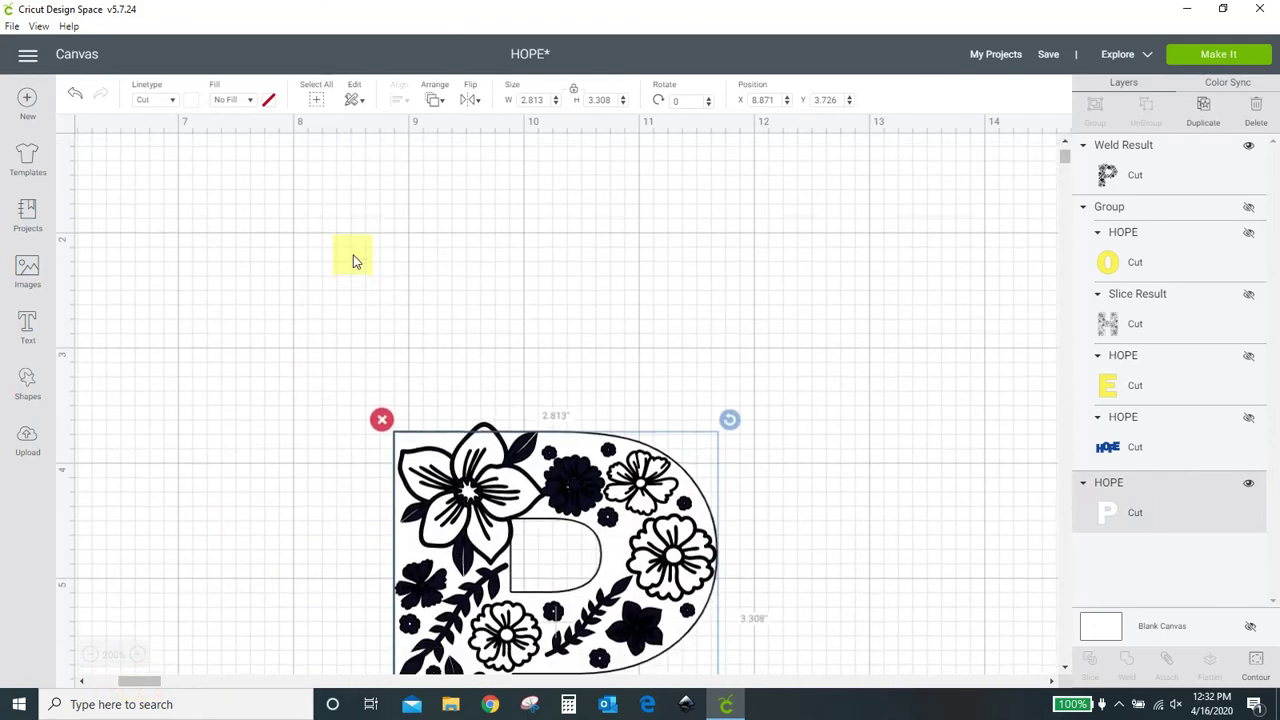
{"action": "left_click", "coordinate": [893, 460]}
{"action": "scroll", "coordinate": [889, 457], "scroll_direction": "up", "scroll_amount": 2}
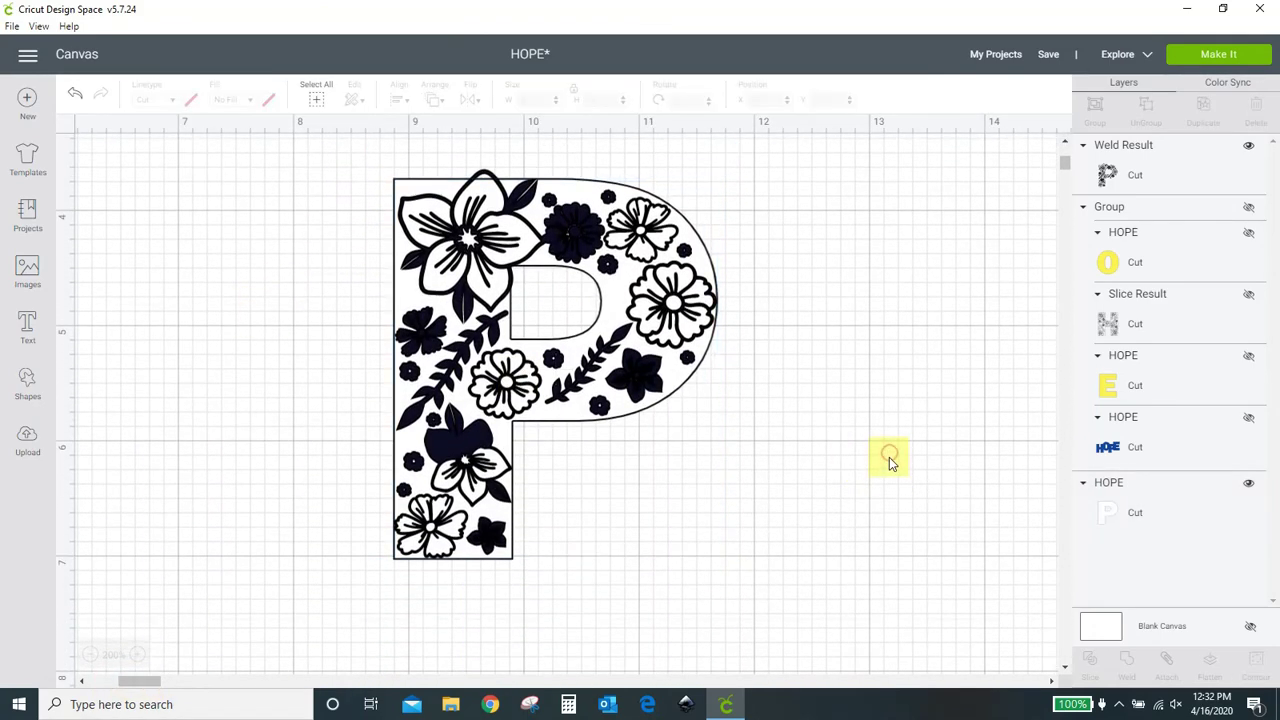
{"action": "left_click_drag", "start_coordinate": [307, 200], "coordinate": [808, 658]}
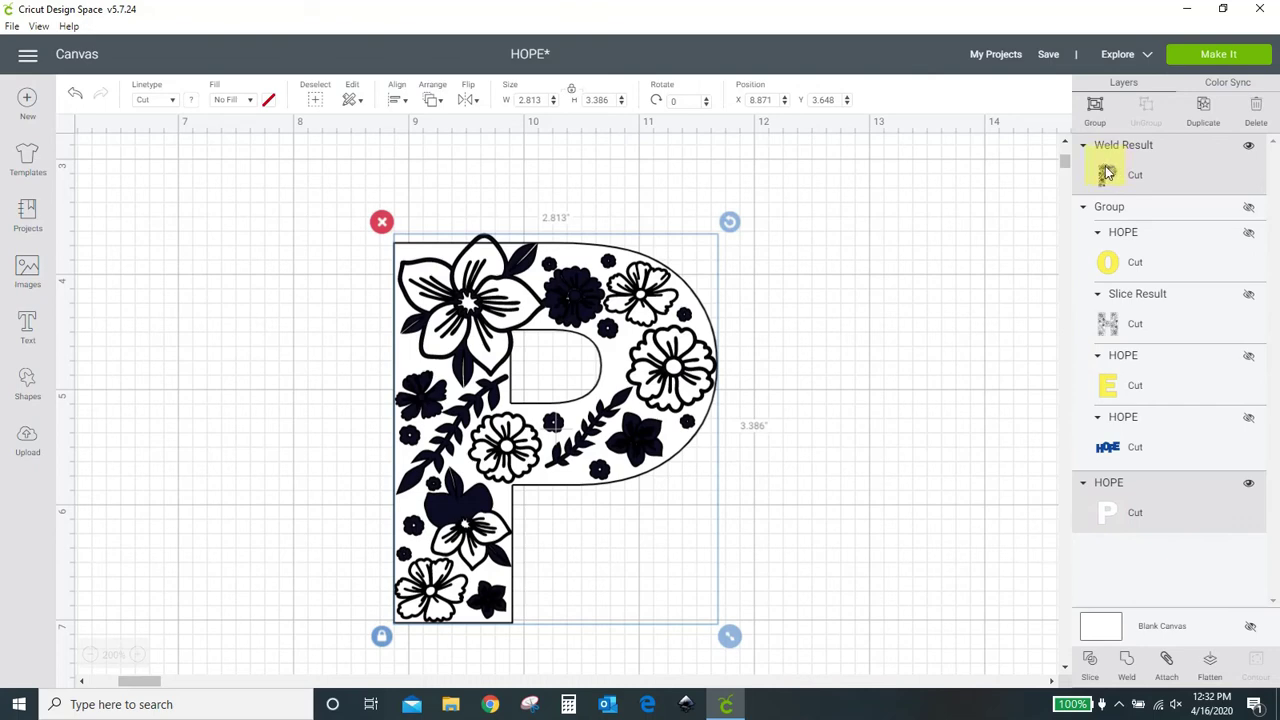
{"action": "left_click", "coordinate": [1092, 662]}
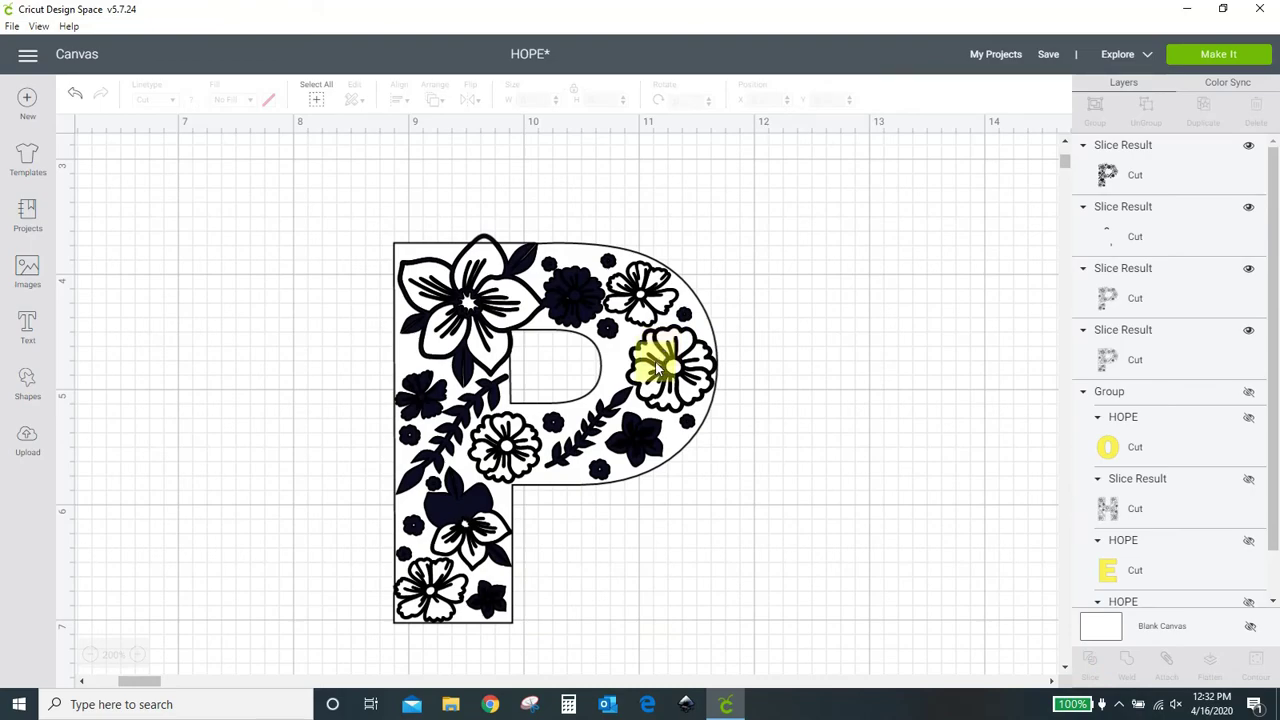
Step: Delete the dark-flower, inner-flower and small arc slice pieces, keeping only the floral P
{"action": "left_click_drag", "start_coordinate": [657, 370], "coordinate": [894, 354]}
{"action": "left_click", "coordinate": [619, 218]}
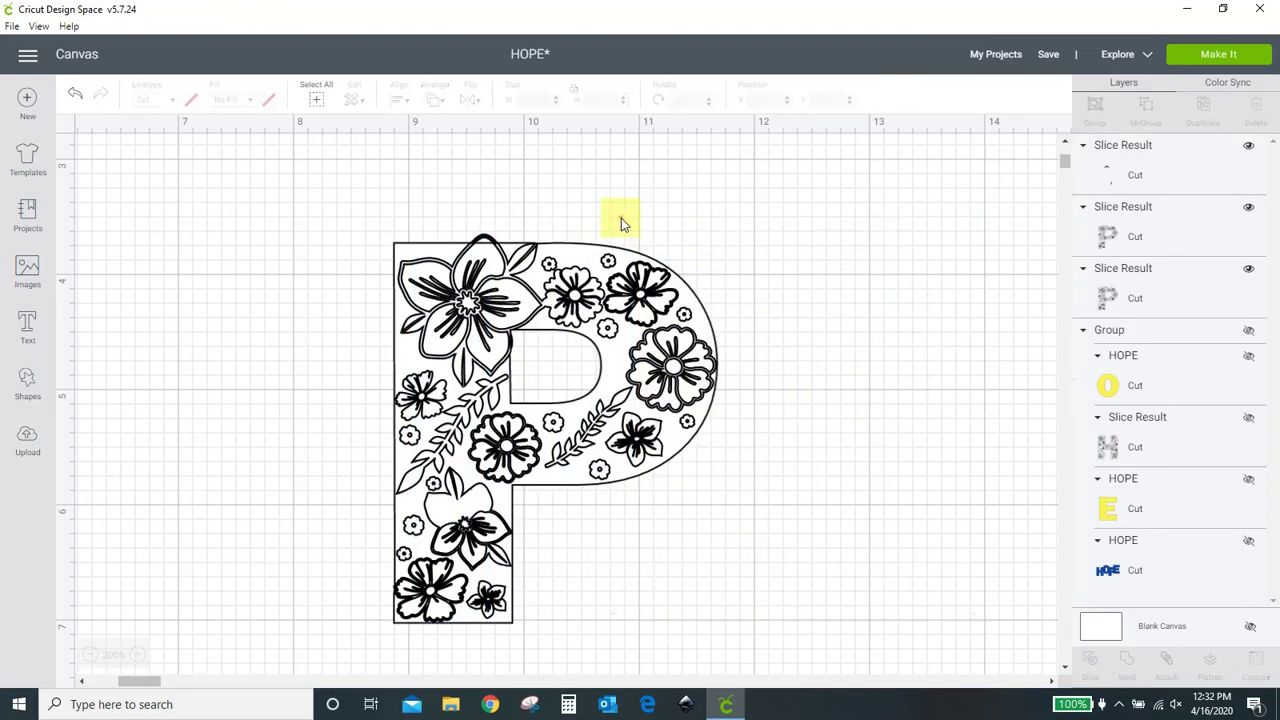
{"action": "left_click_drag", "start_coordinate": [663, 391], "coordinate": [944, 352]}
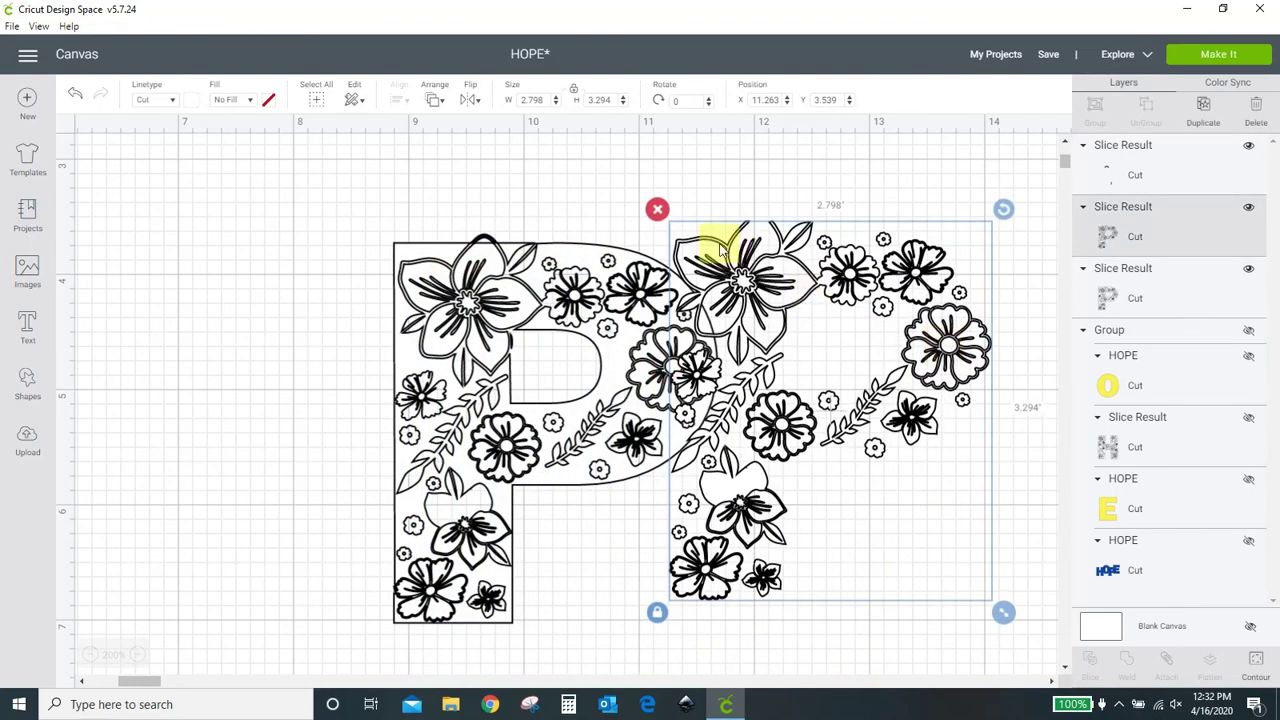
{"action": "left_click", "coordinate": [657, 209]}
{"action": "left_click_drag", "start_coordinate": [674, 360], "coordinate": [905, 383]}
{"action": "left_click", "coordinate": [487, 243]}
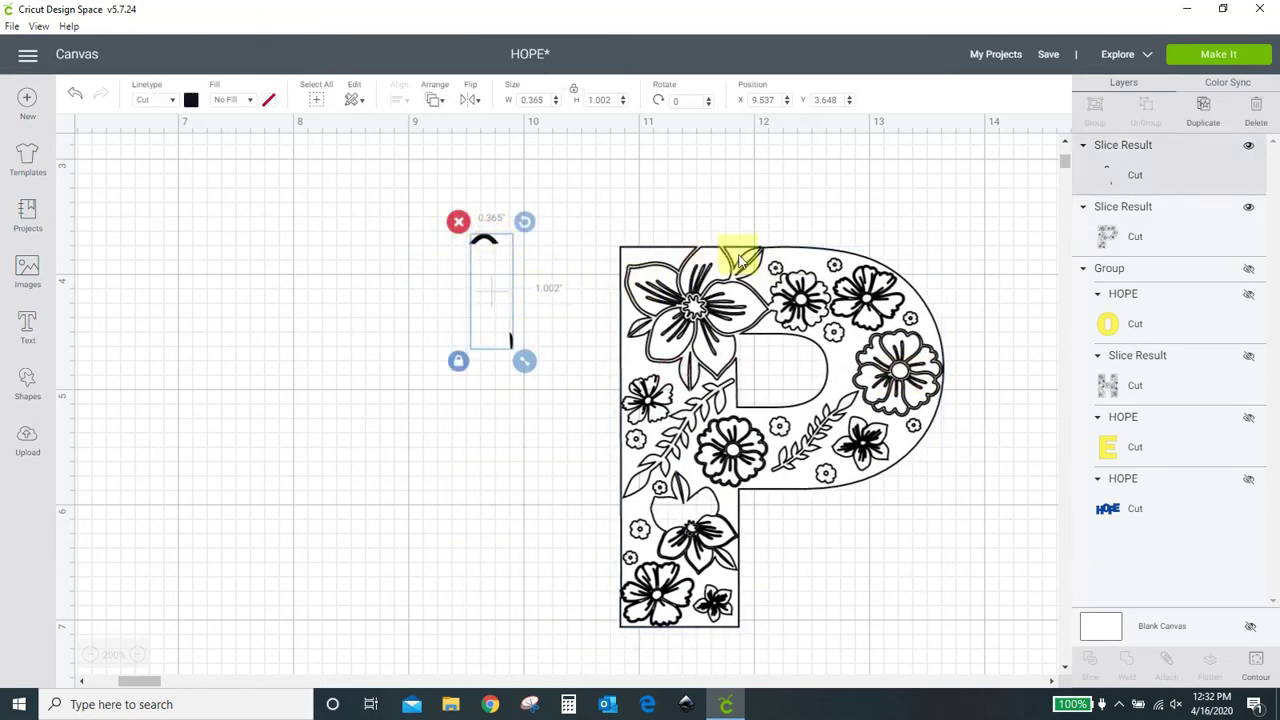
{"action": "left_click", "coordinate": [458, 221]}
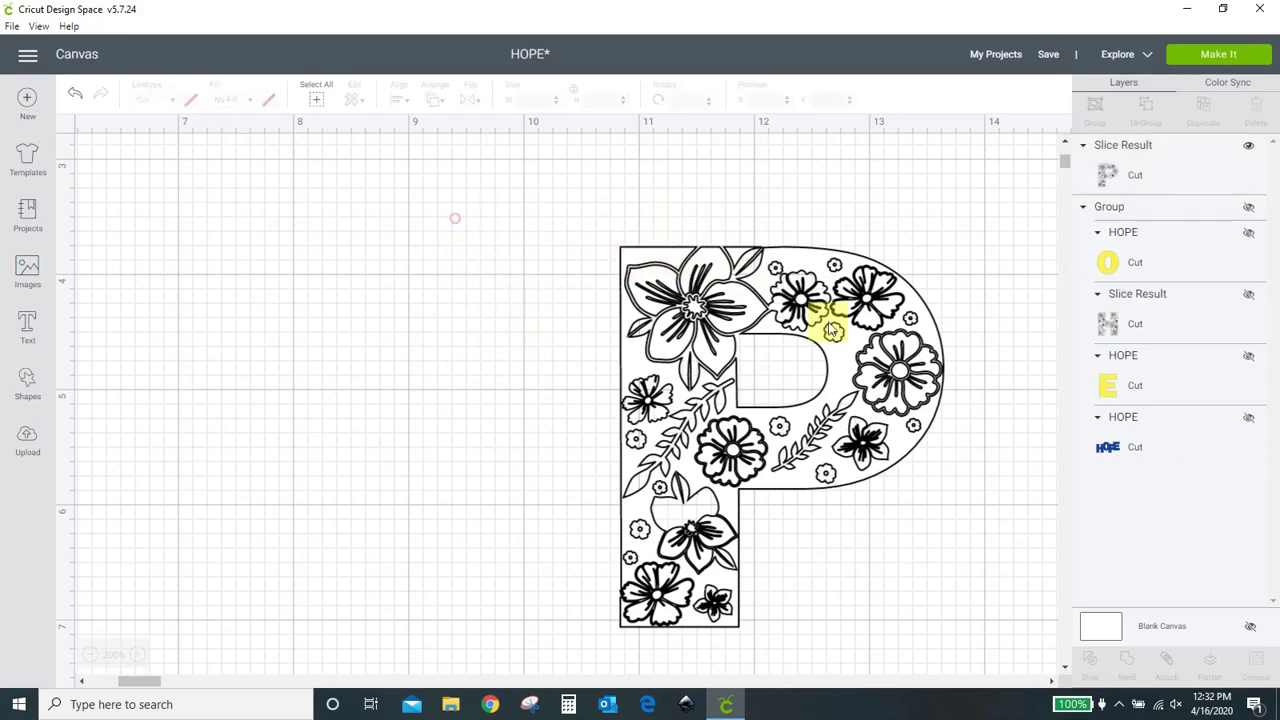
{"action": "left_click_drag", "start_coordinate": [895, 372], "coordinate": [733, 335]}
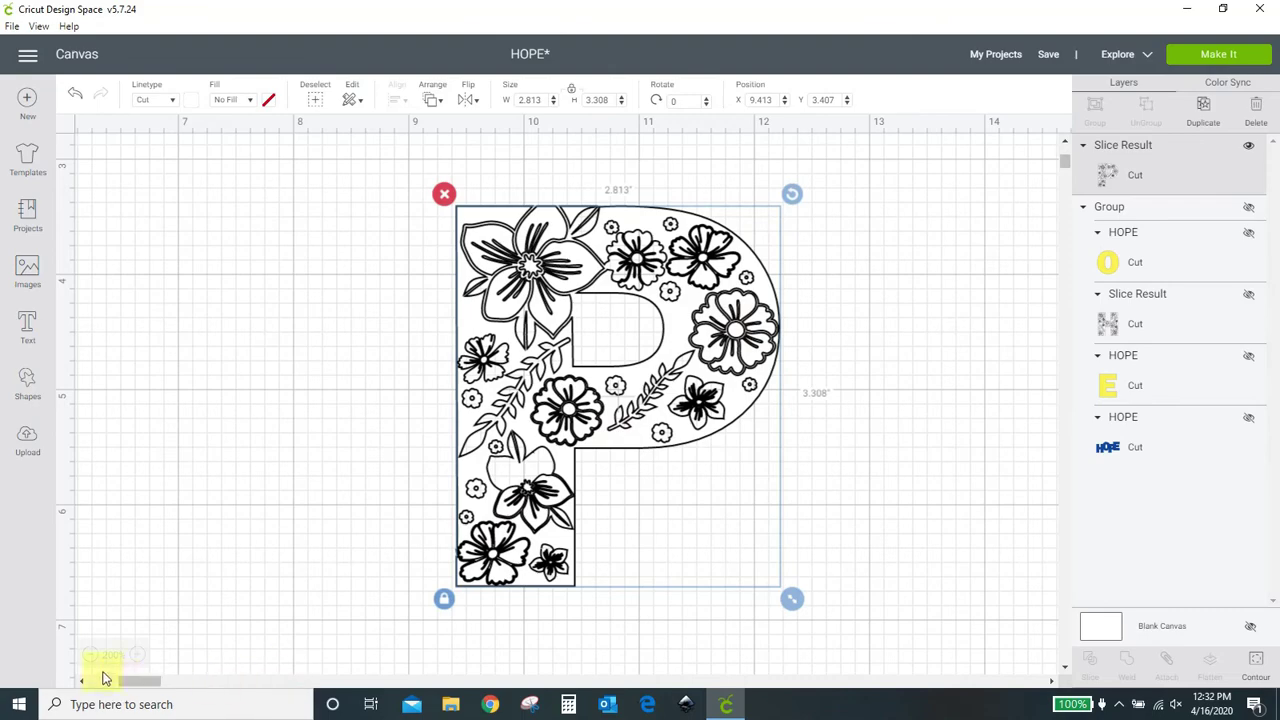
Step: Zoom out to 100%, unhide the HOPE group, and lay the floral P over the blue P
{"action": "left_click", "coordinate": [89, 655]}
{"action": "left_click", "coordinate": [89, 655]}
{"action": "left_click", "coordinate": [89, 655]}
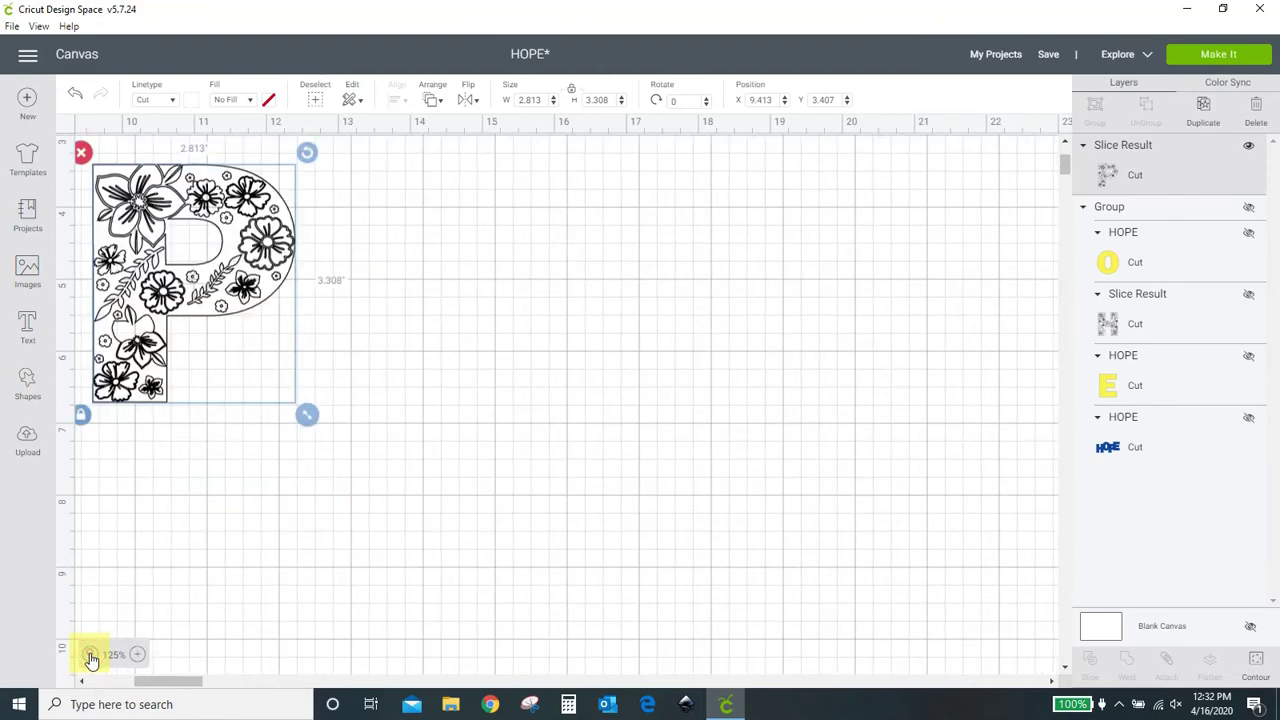
{"action": "left_click", "coordinate": [89, 656]}
{"action": "left_click_drag", "start_coordinate": [190, 681], "coordinate": [157, 686]}
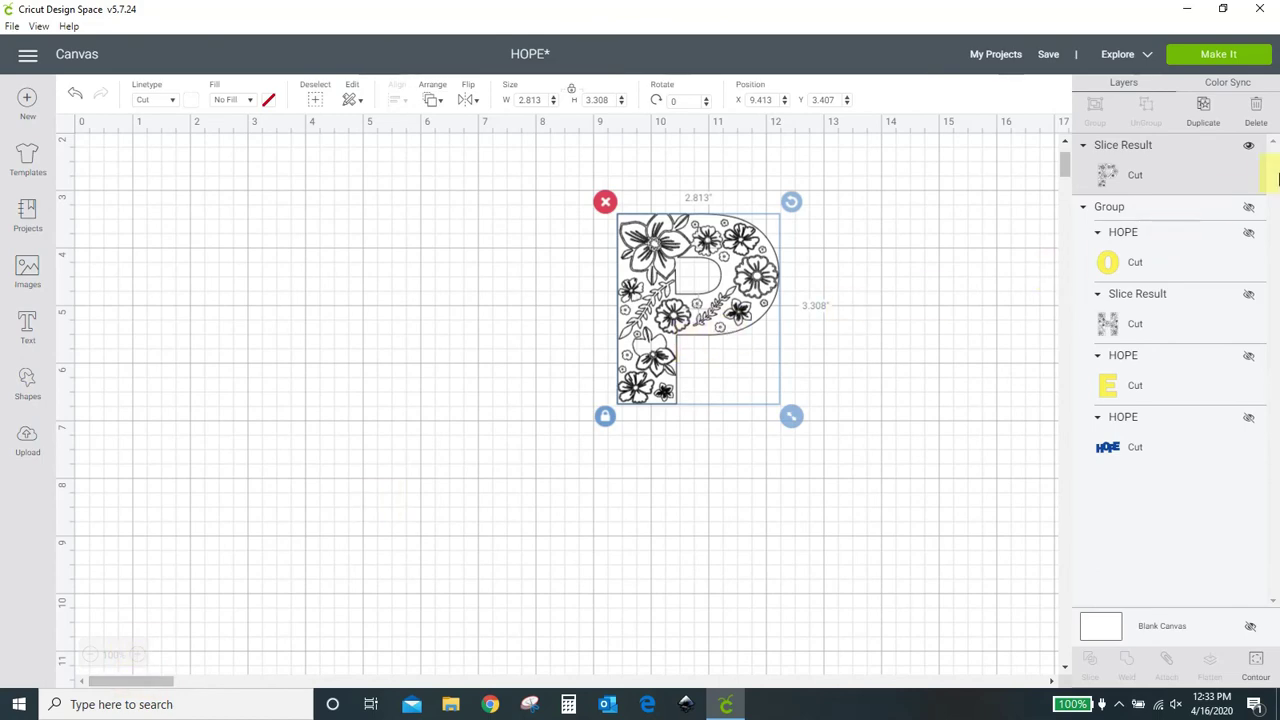
{"action": "left_click", "coordinate": [1255, 212]}
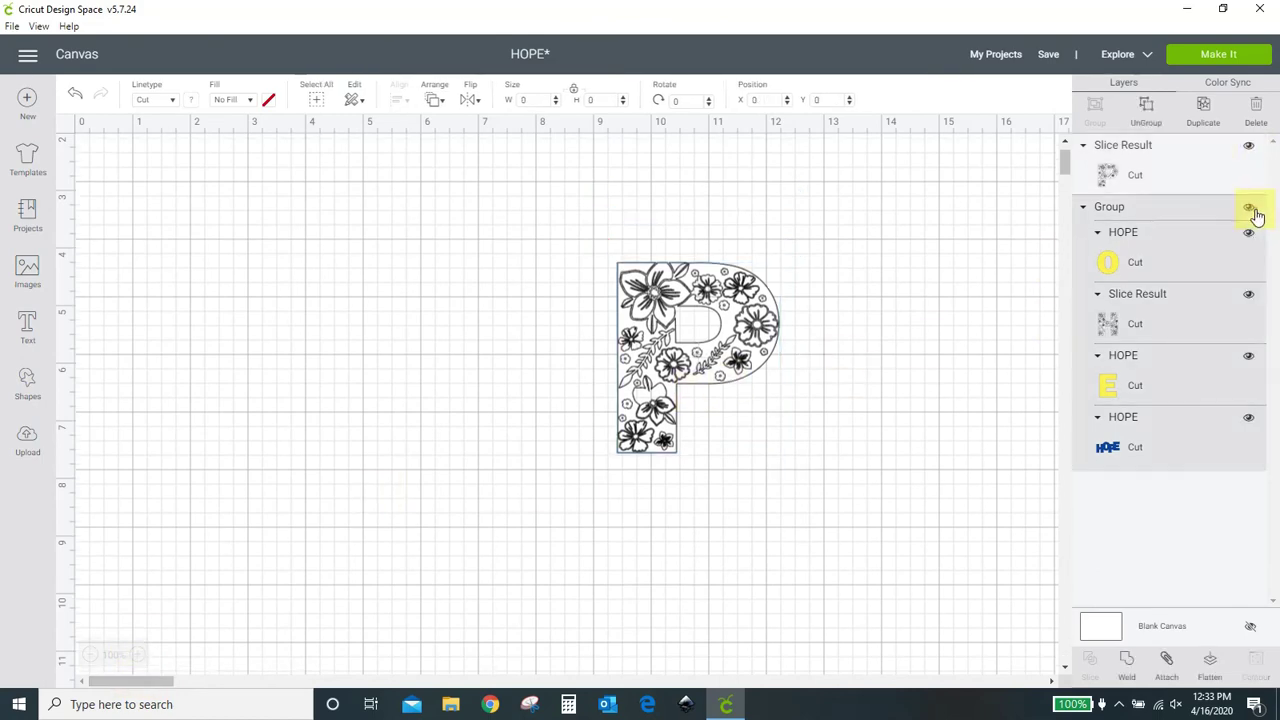
{"action": "left_click_drag", "start_coordinate": [734, 442], "coordinate": [632, 387]}
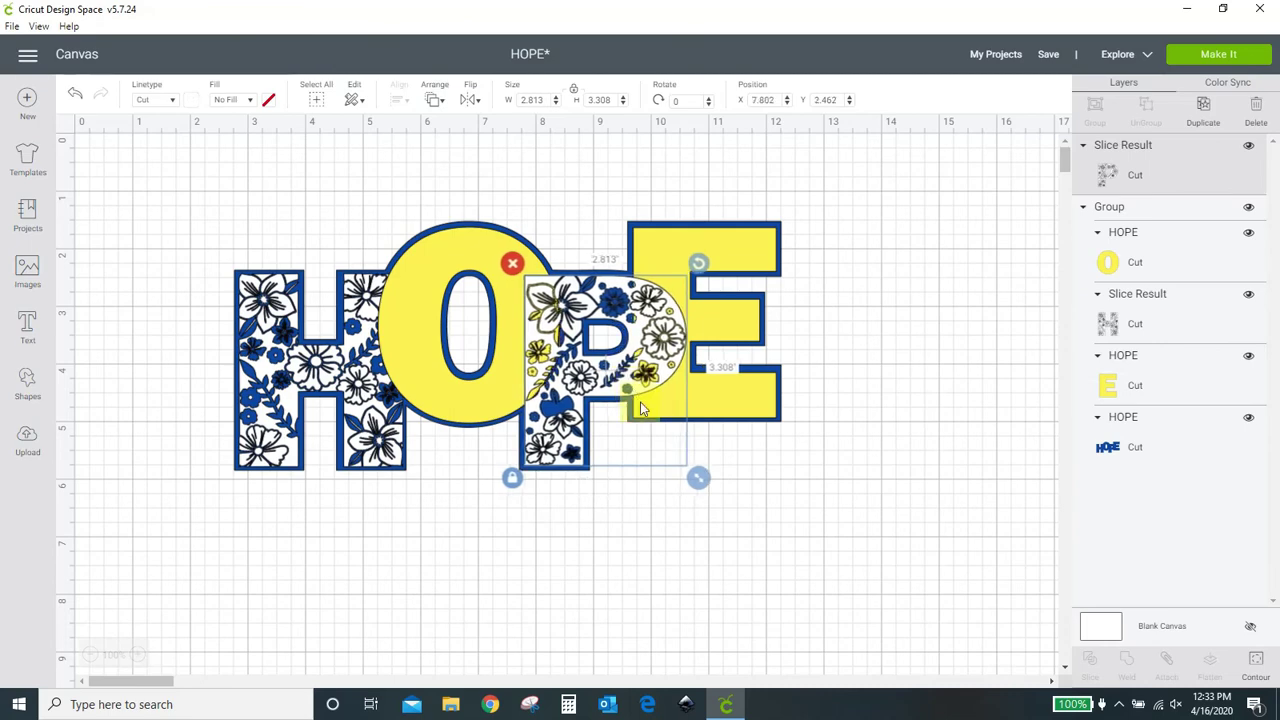
{"action": "left_click", "coordinate": [812, 540]}
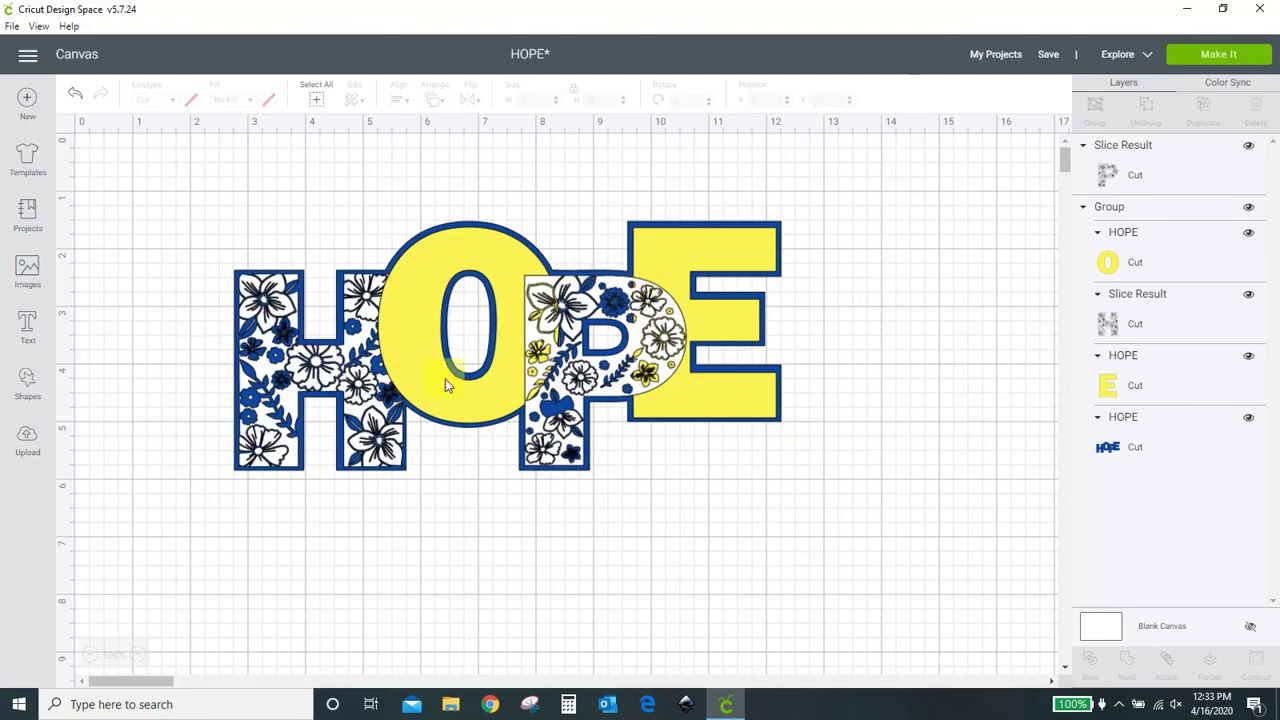
Step: Select the floral P and drag its corner handle to make it much larger
{"action": "left_click_drag", "start_coordinate": [665, 355], "coordinate": [520, 365]}
{"action": "scroll", "coordinate": [676, 422], "scroll_direction": "down", "scroll_amount": 5}
{"action": "left_click_drag", "start_coordinate": [581, 480], "coordinate": [865, 452]}
{"action": "scroll", "coordinate": [865, 452], "scroll_direction": "down", "scroll_amount": 4}
{"action": "left_click", "coordinate": [733, 422]}
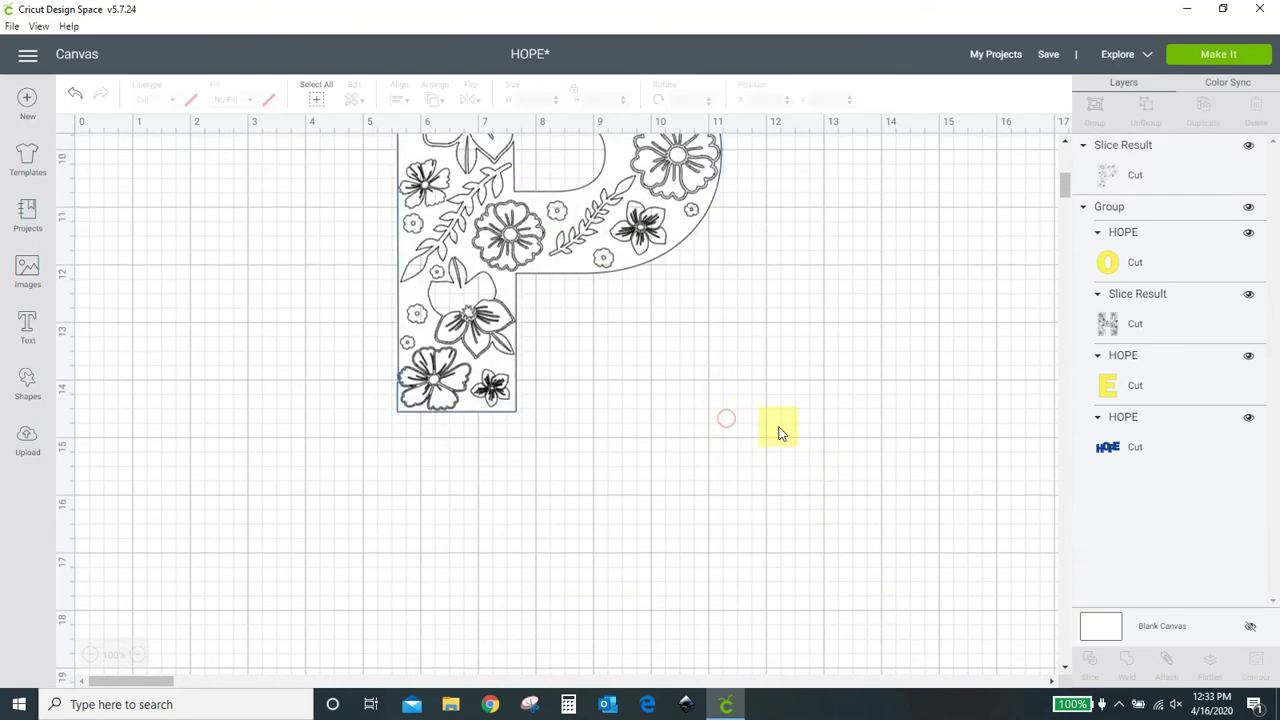
{"action": "left_click", "coordinate": [663, 257]}
{"action": "left_click_drag", "start_coordinate": [736, 427], "coordinate": [940, 667]}
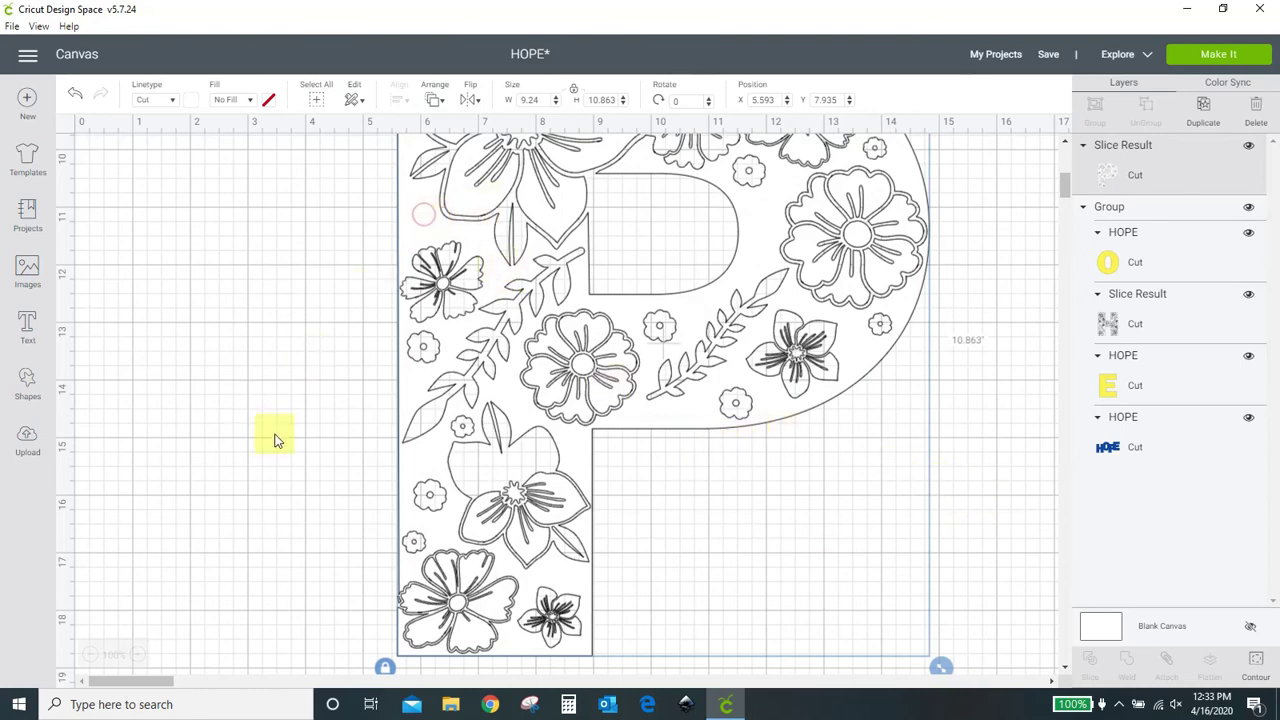
Step: Colour the enlarged floral P blue from the Linetype colour swatch, then deselect it
{"action": "left_click", "coordinate": [189, 103]}
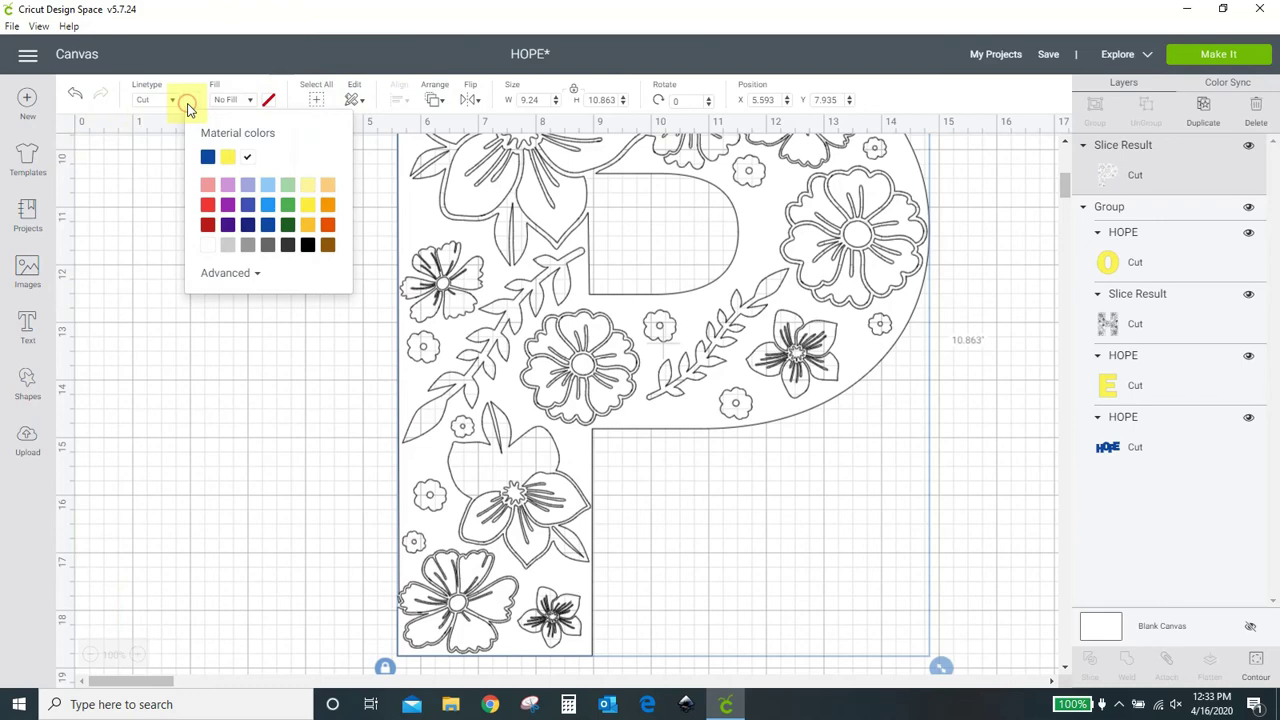
{"action": "left_click", "coordinate": [208, 158]}
{"action": "left_click", "coordinate": [195, 425]}
{"action": "scroll", "coordinate": [198, 432], "scroll_direction": "up", "scroll_amount": 3}
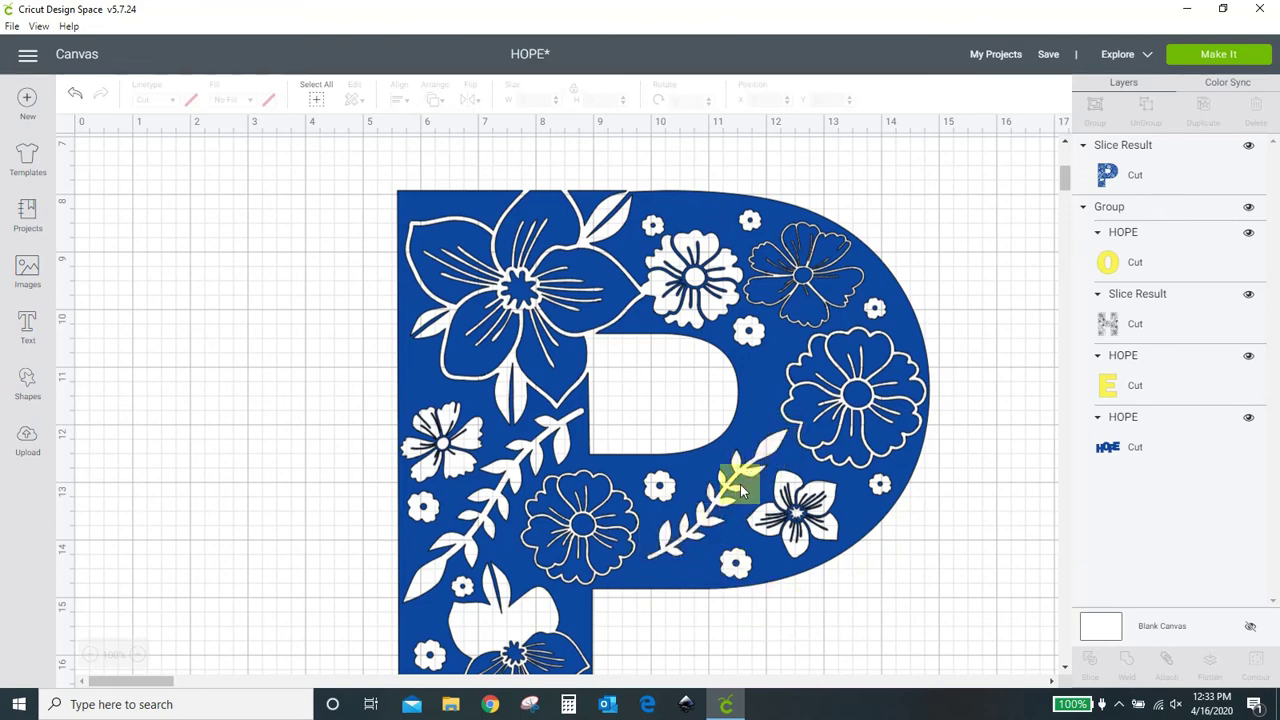
{"action": "scroll", "coordinate": [258, 567], "scroll_direction": "down", "scroll_amount": 3}
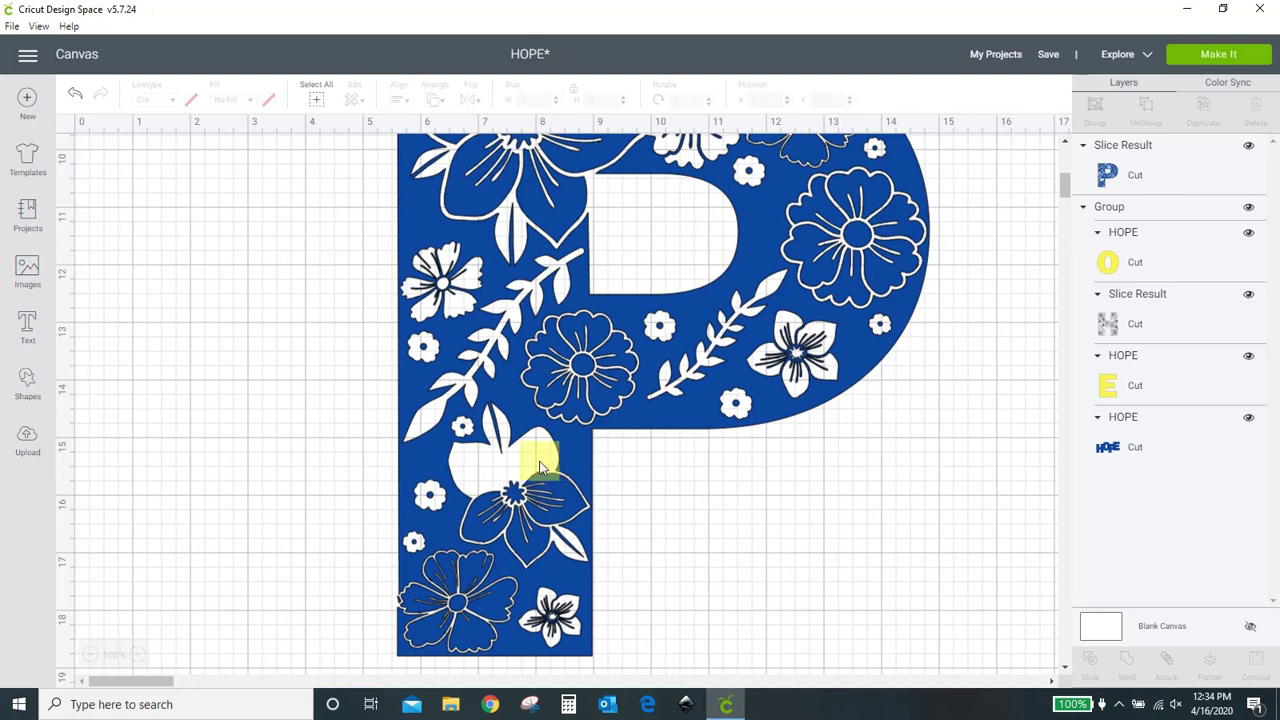
{"action": "scroll", "coordinate": [539, 467], "scroll_direction": "down", "scroll_amount": 2}
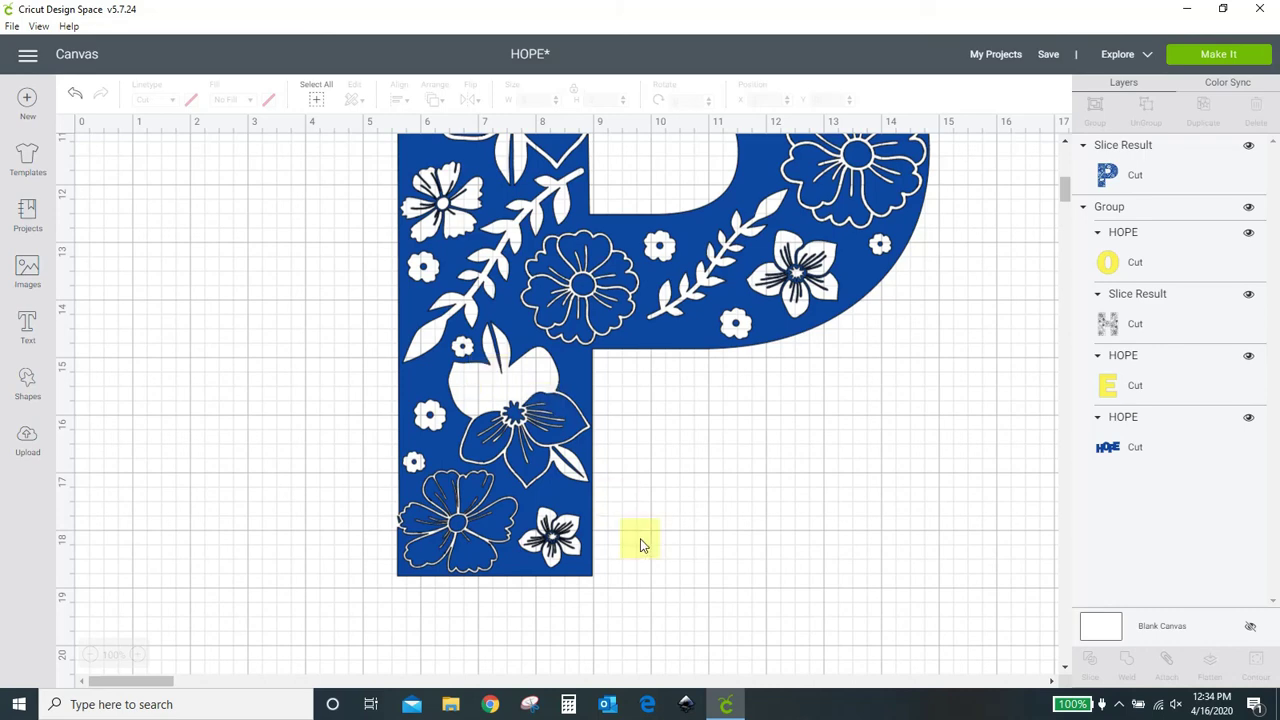
{"action": "scroll", "coordinate": [818, 534], "scroll_direction": "up", "scroll_amount": 4}
{"action": "scroll", "coordinate": [918, 543], "scroll_direction": "down", "scroll_amount": 4}
{"action": "scroll", "coordinate": [918, 530], "scroll_direction": "up", "scroll_amount": 6}
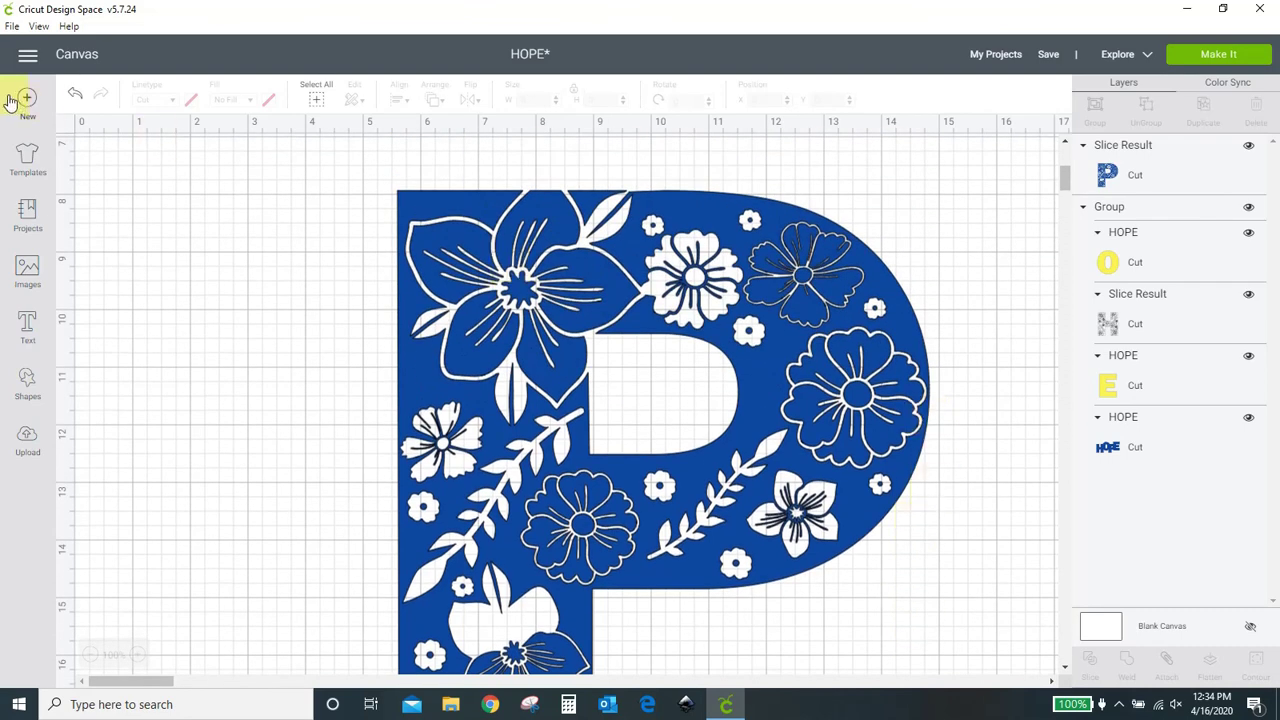
Step: Undo four changes to return the floral P to HOPE, then select the HOPE group
{"action": "left_click", "coordinate": [74, 94]}
{"action": "left_click", "coordinate": [75, 96]}
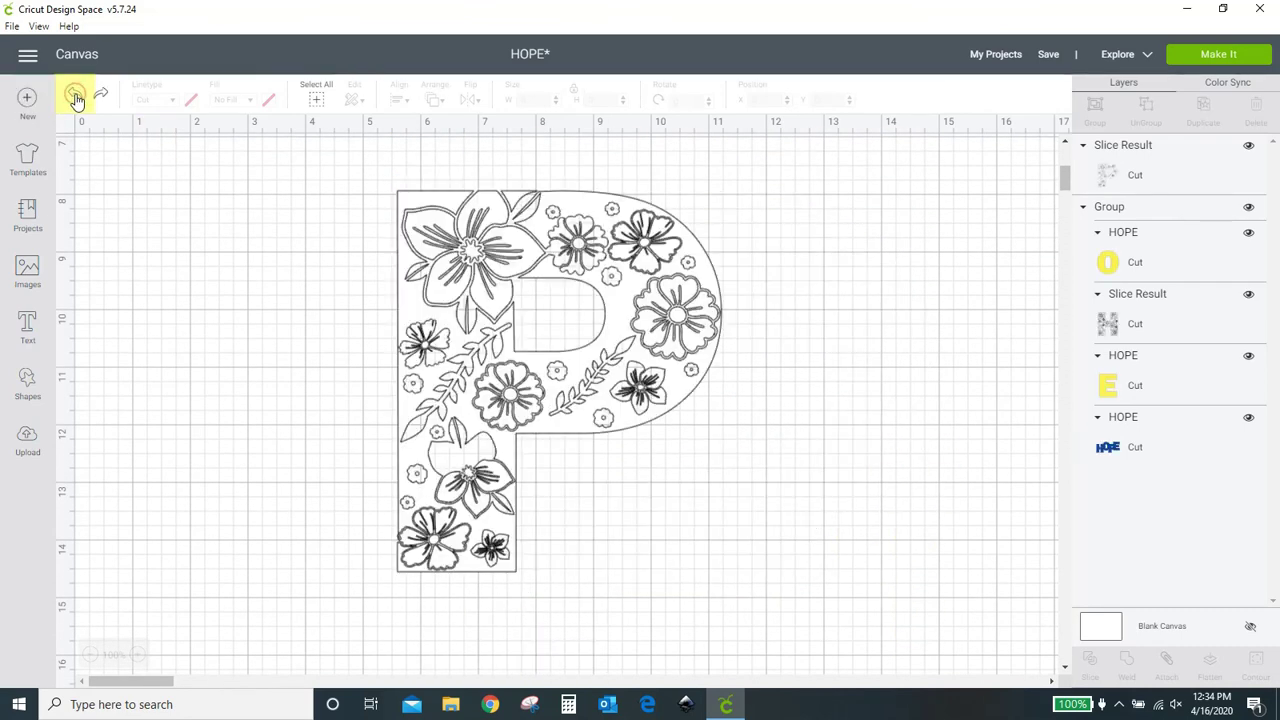
{"action": "left_click", "coordinate": [75, 96]}
{"action": "left_click", "coordinate": [75, 96]}
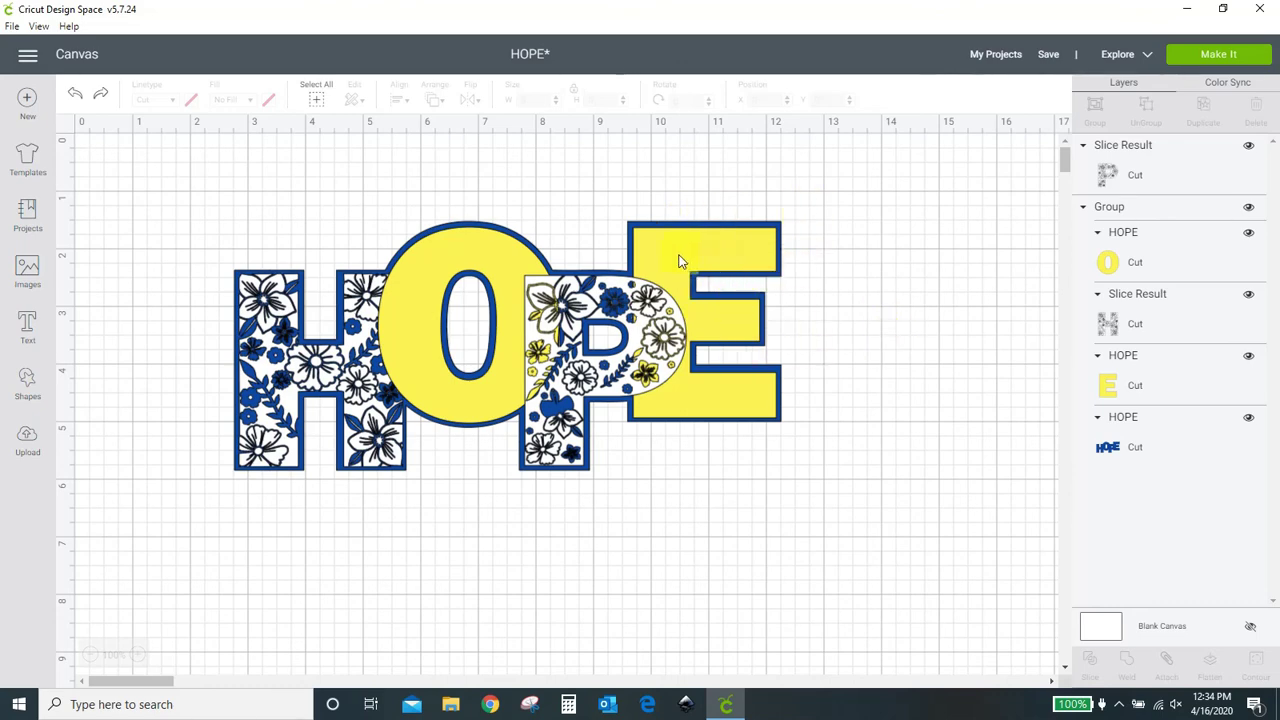
{"action": "left_click", "coordinate": [358, 368]}
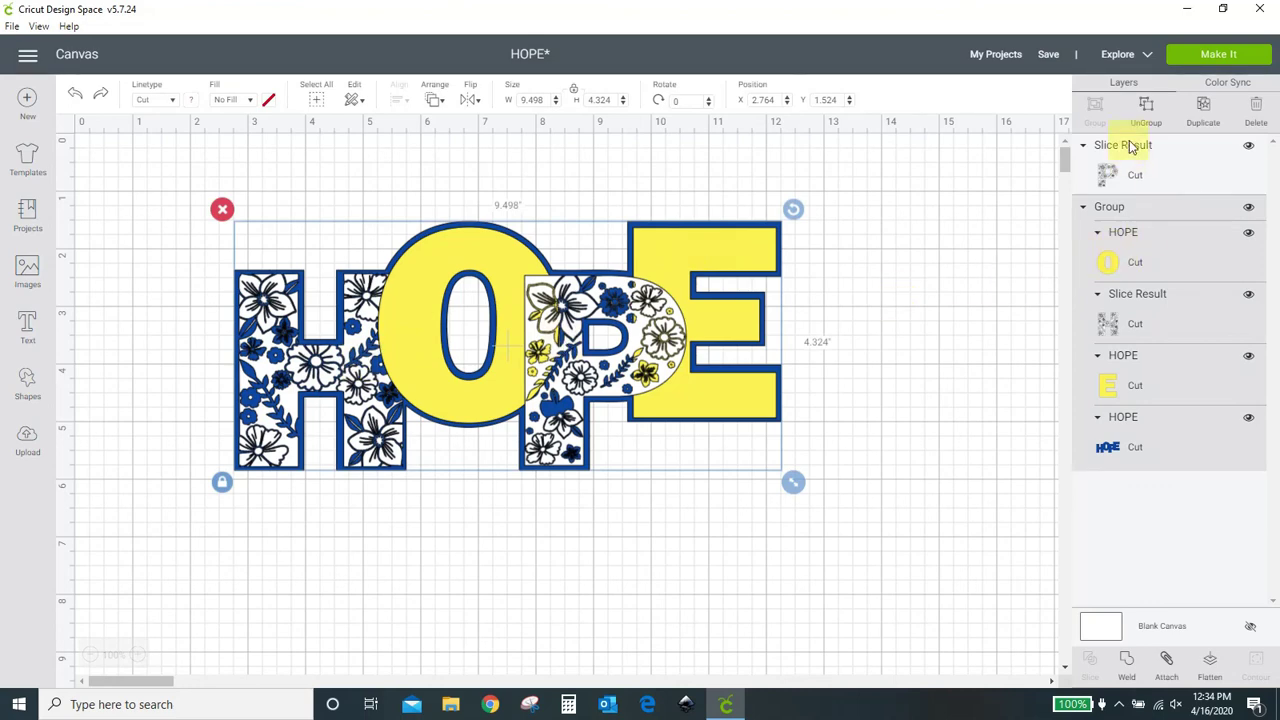
Step: Ungroup HOPE and move the floral H, yellow O and yellow E down the canvas
{"action": "left_click", "coordinate": [1146, 110]}
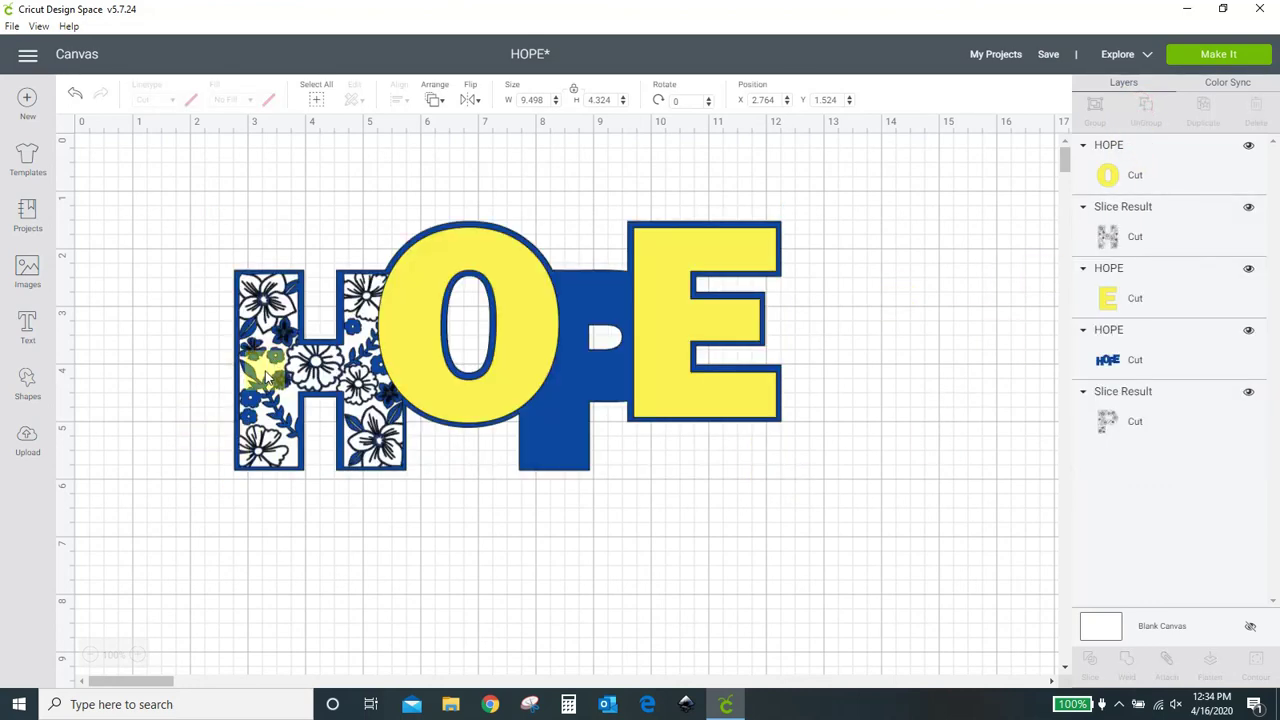
{"action": "left_click", "coordinate": [265, 372]}
{"action": "left_click", "coordinate": [426, 342], "text": "shift"}
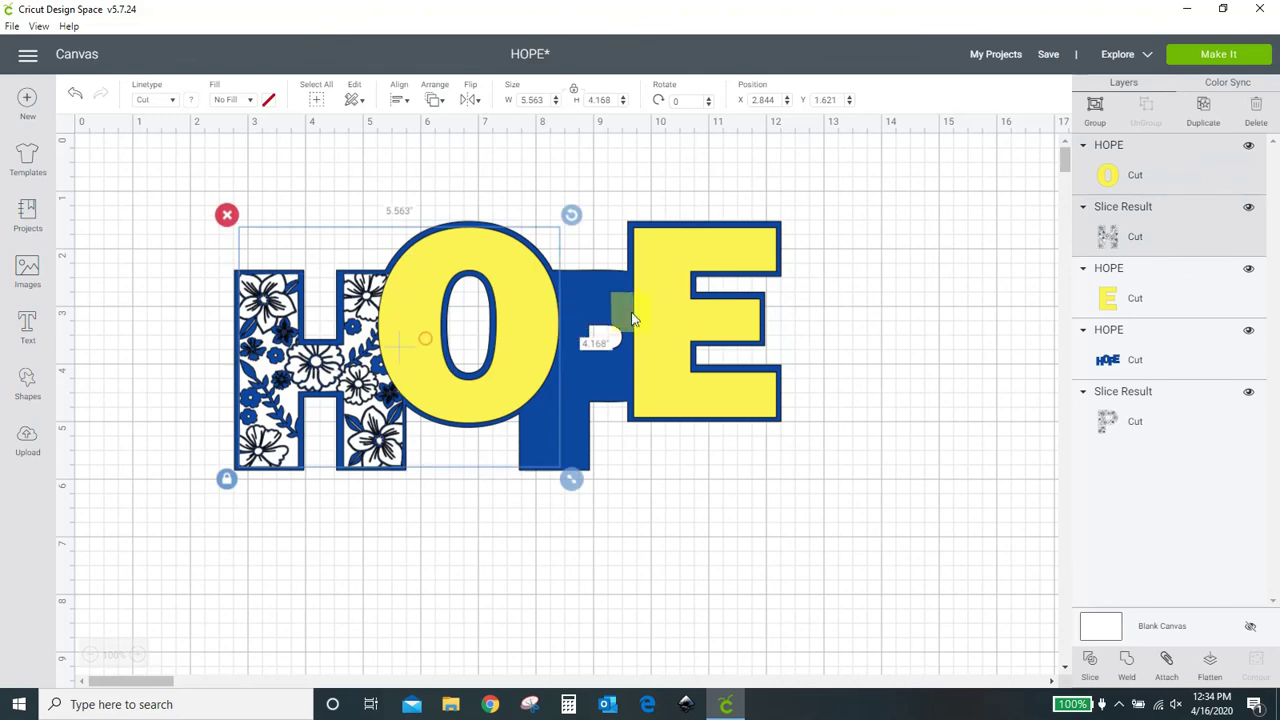
{"action": "left_click", "coordinate": [679, 288], "text": "shift"}
{"action": "left_click_drag", "start_coordinate": [679, 288], "coordinate": [632, 598]}
Step: Reposition the blue HOPE base, move the floral P below, and place yellow E and O onto the base
{"action": "left_click_drag", "start_coordinate": [702, 400], "coordinate": [562, 372]}
{"action": "left_click_drag", "start_coordinate": [663, 345], "coordinate": [575, 643]}
{"action": "left_click_drag", "start_coordinate": [586, 366], "coordinate": [799, 373]}
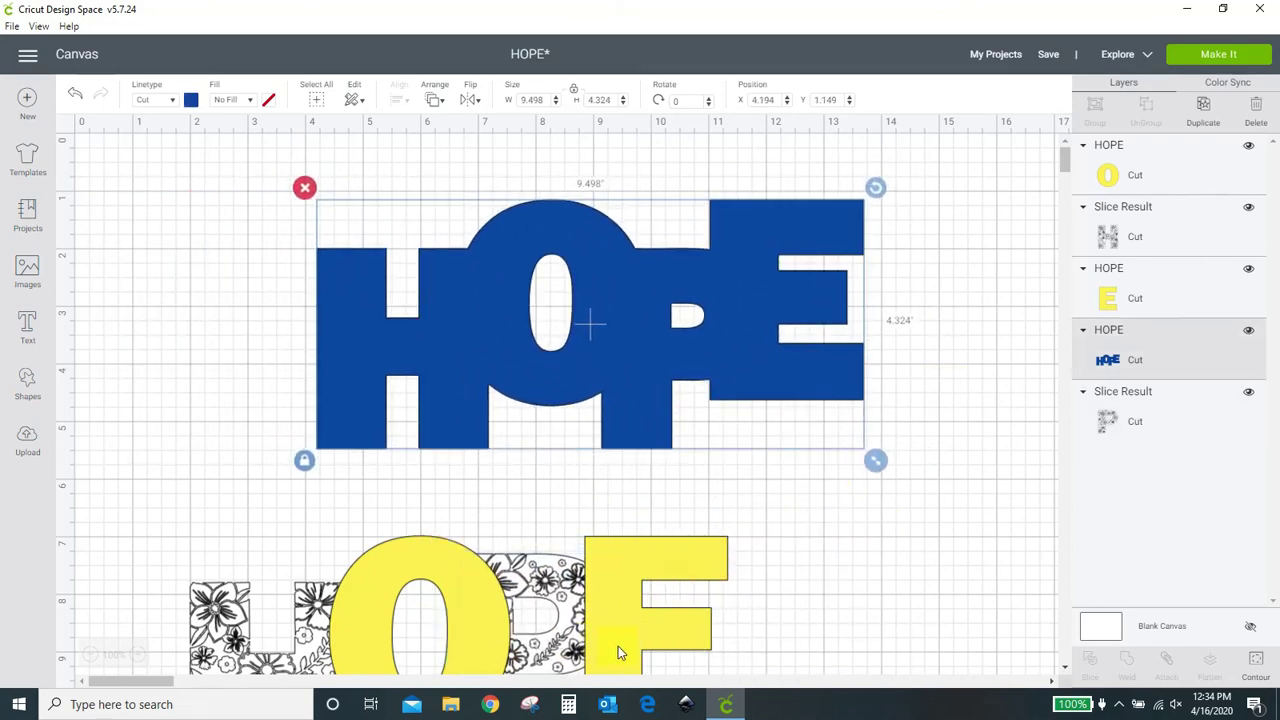
{"action": "left_click_drag", "start_coordinate": [618, 646], "coordinate": [751, 318]}
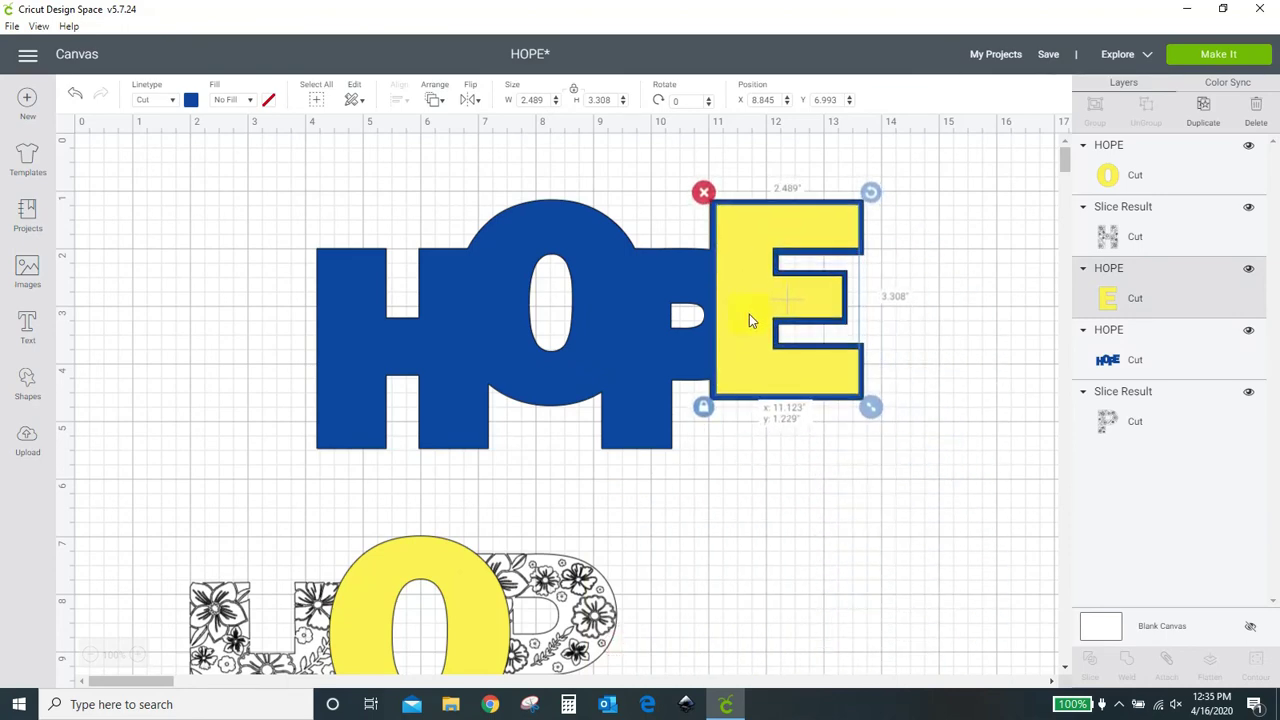
{"action": "left_click_drag", "start_coordinate": [466, 648], "coordinate": [600, 334]}
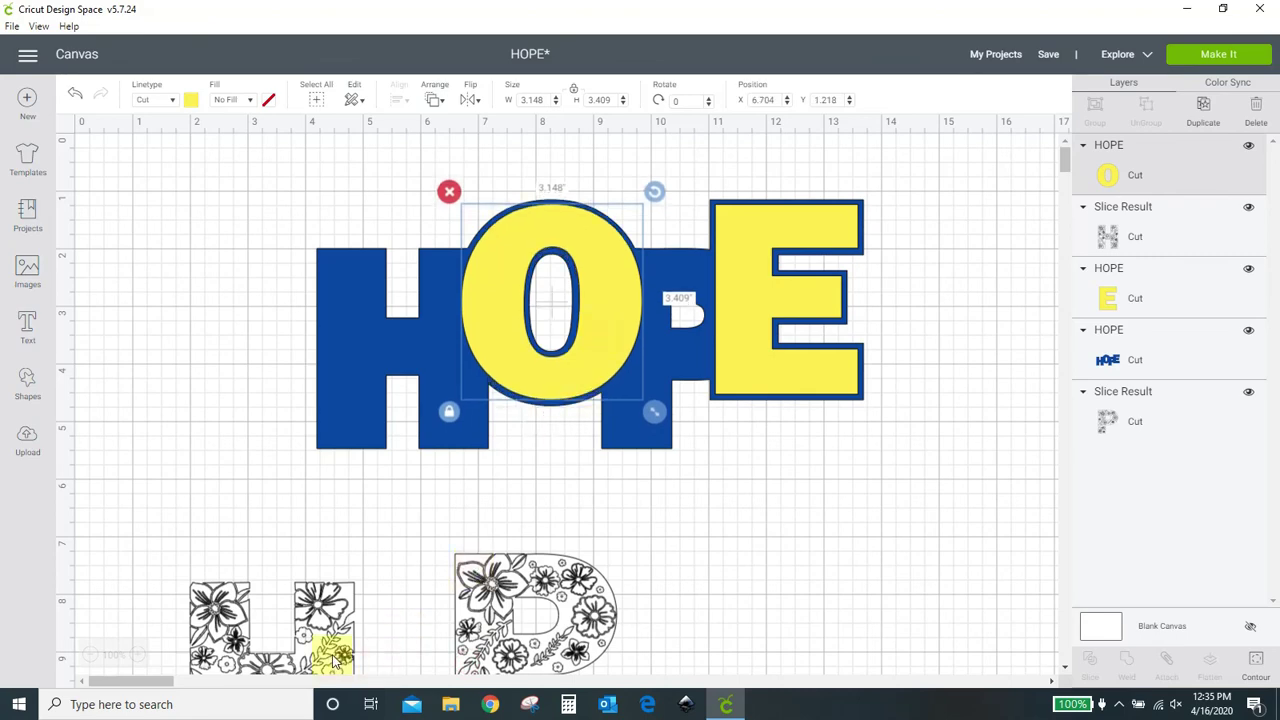